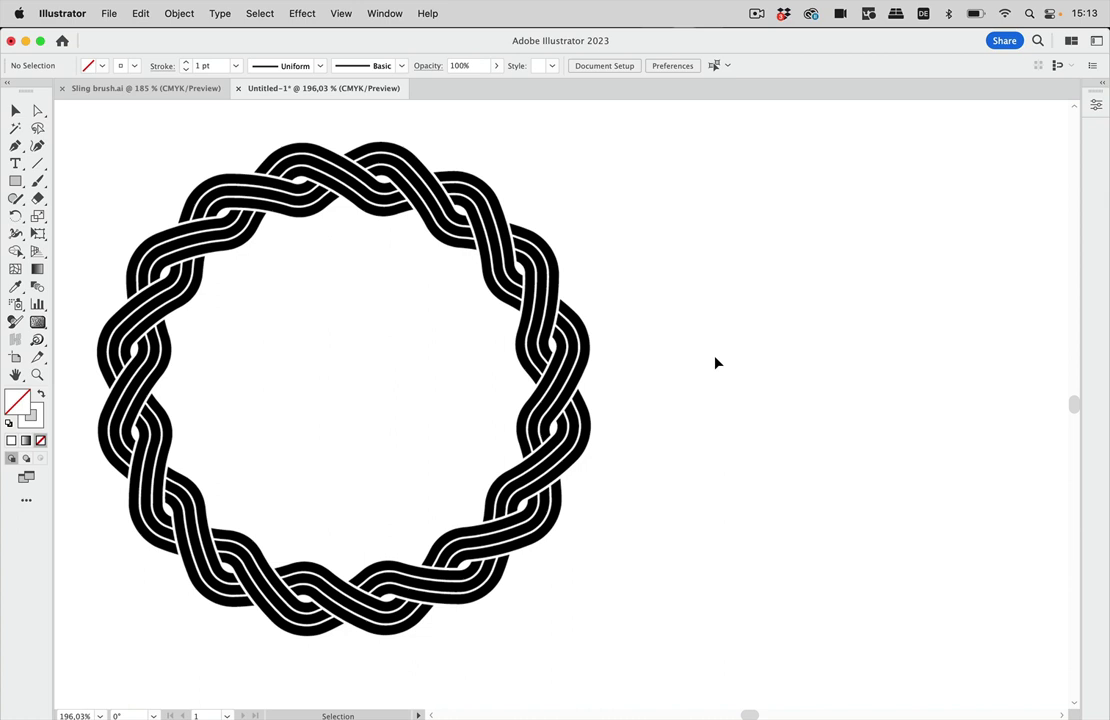
key("super+a")
left_click(733, 354)
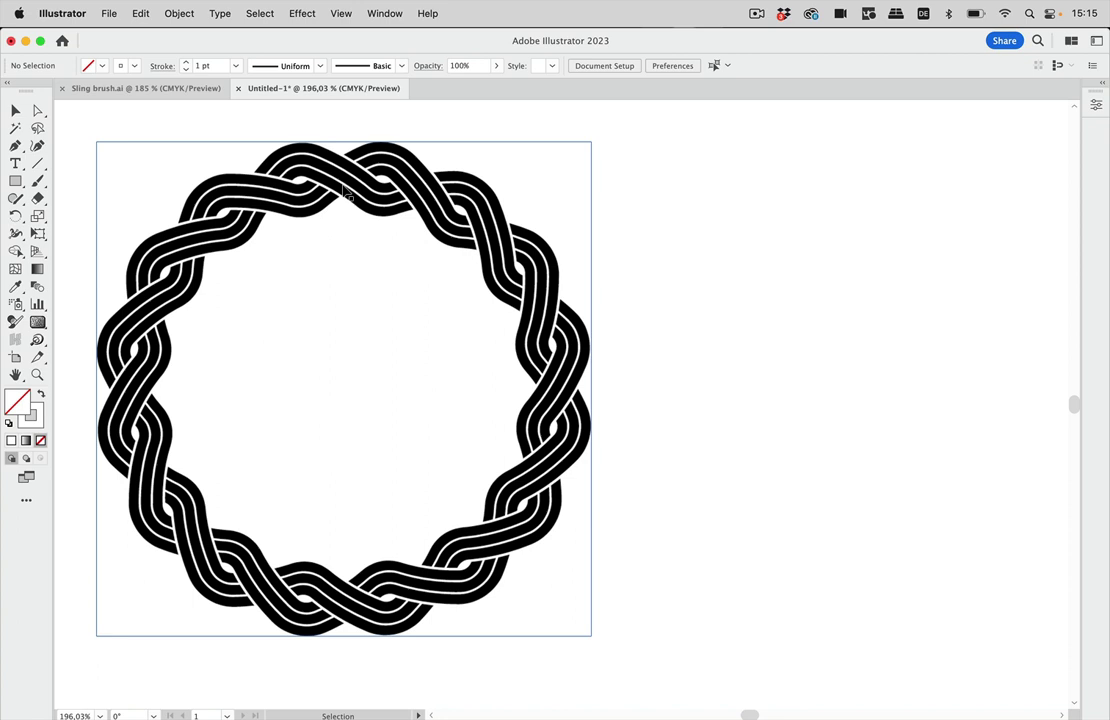
key("super+shift+h")
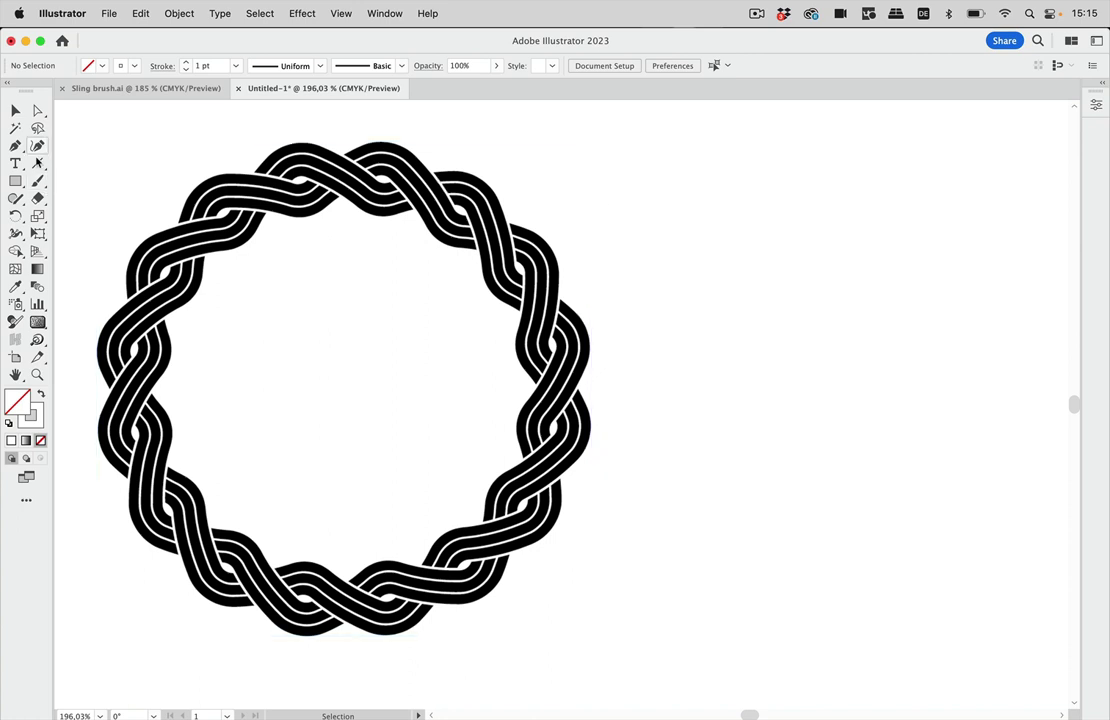
Draw a five-pointed star beside the braided ring and round all its corners to about 2.32 mm
left_click_drag(15, 181, 64, 252)
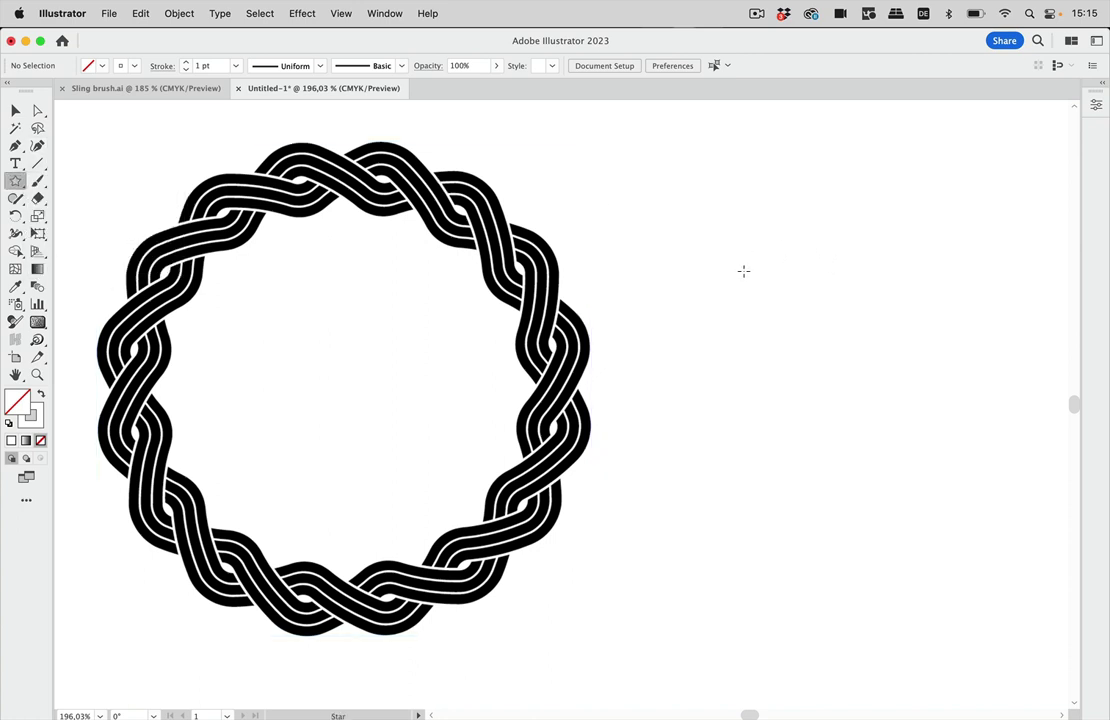
left_click_drag(743, 270, 855, 305)
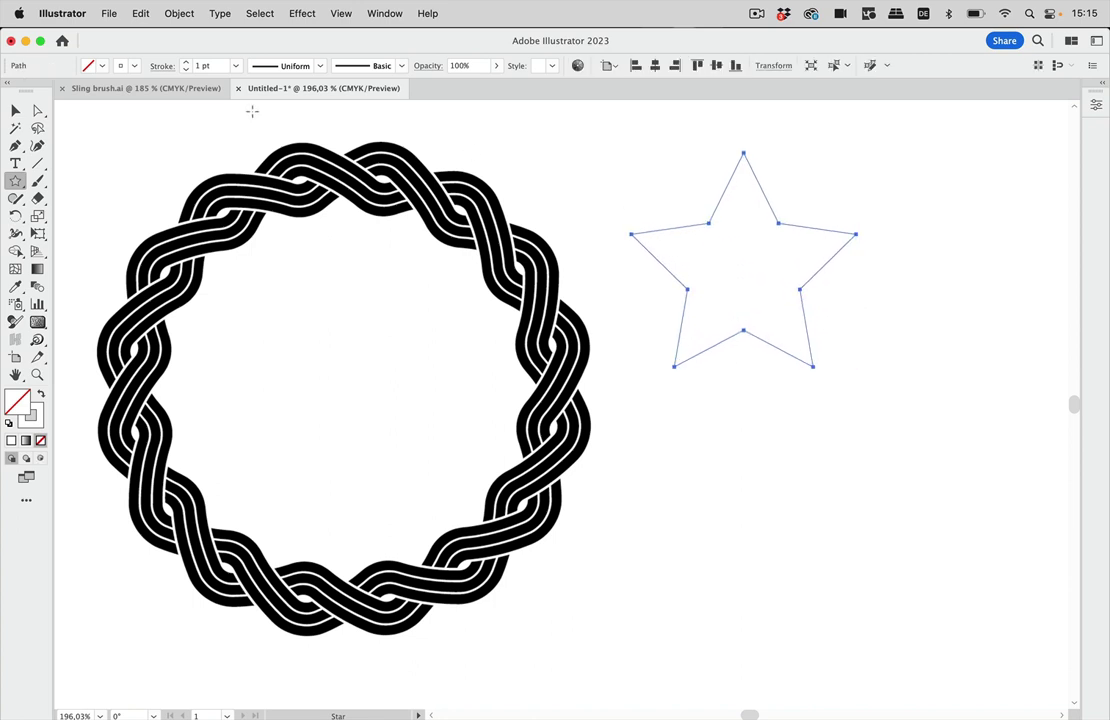
left_click(37, 110)
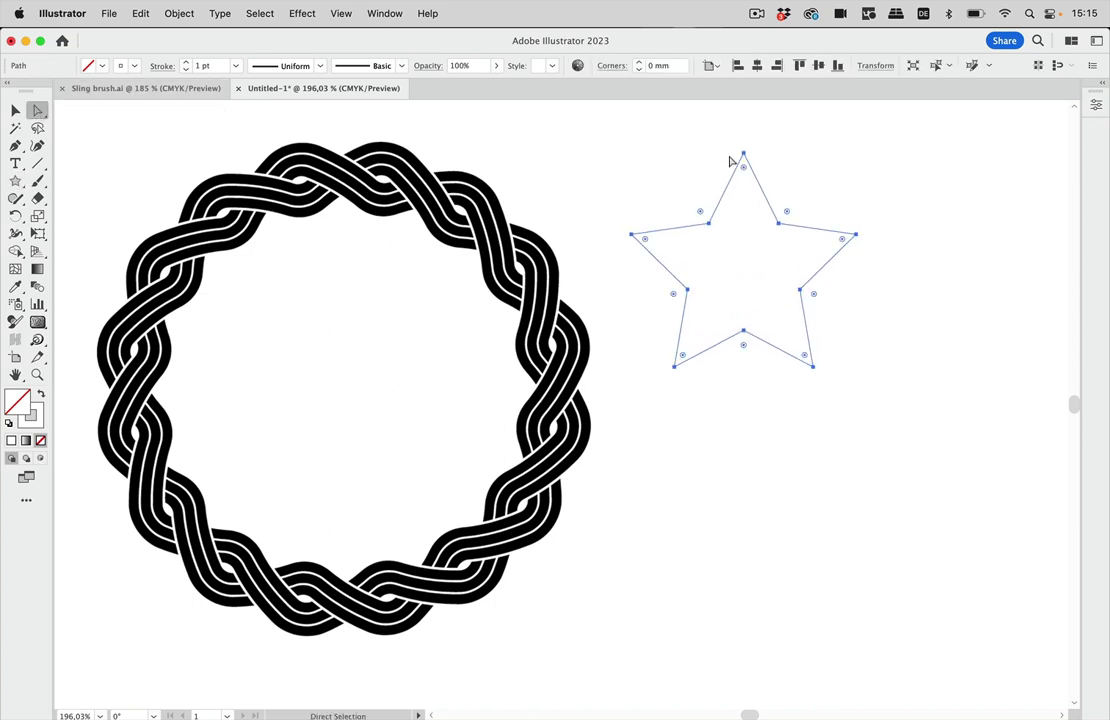
left_click_drag(743, 167, 748, 195)
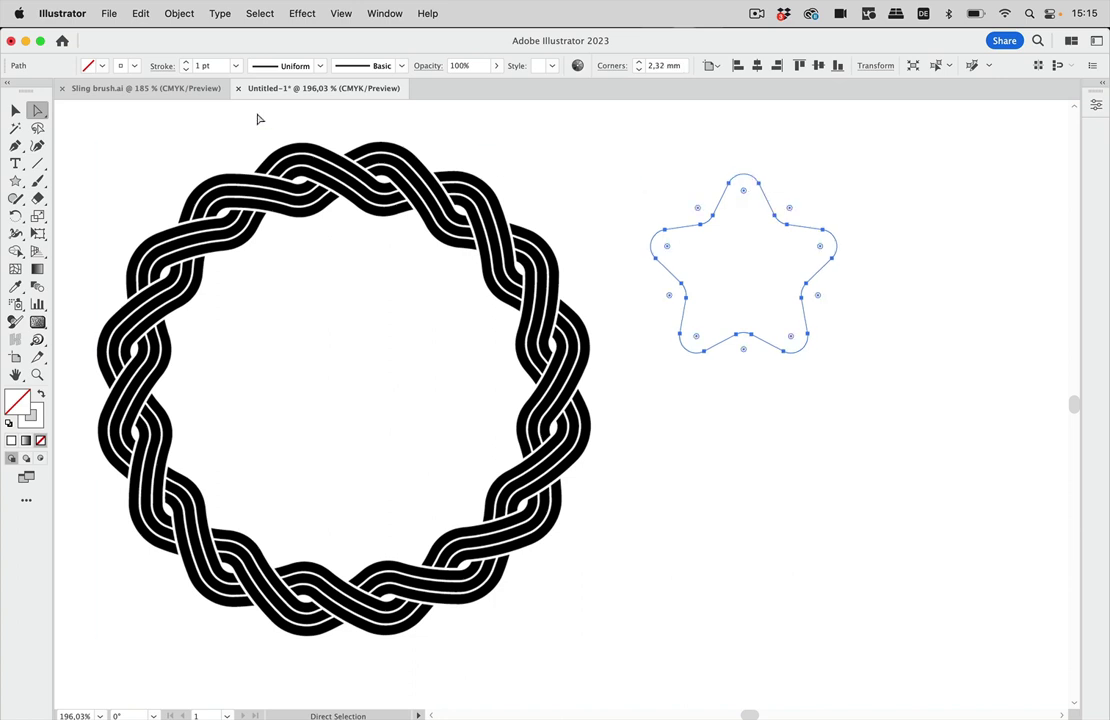
Give the rounded star a 7 pt black stroke
left_click(163, 67)
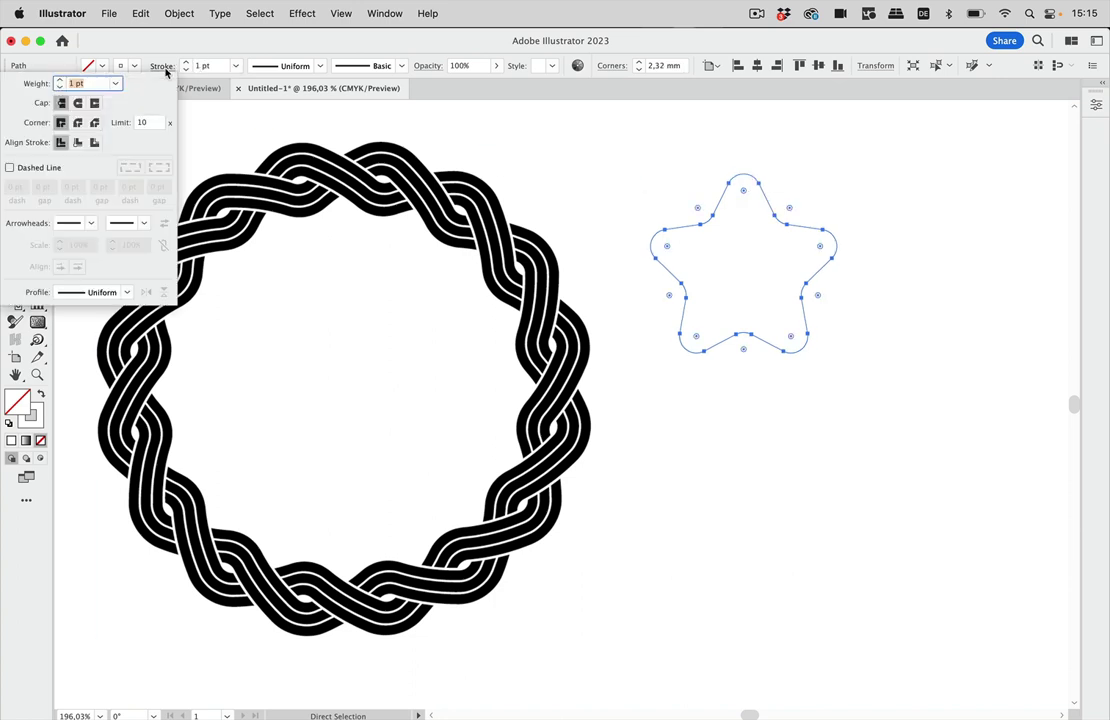
left_click(116, 84)
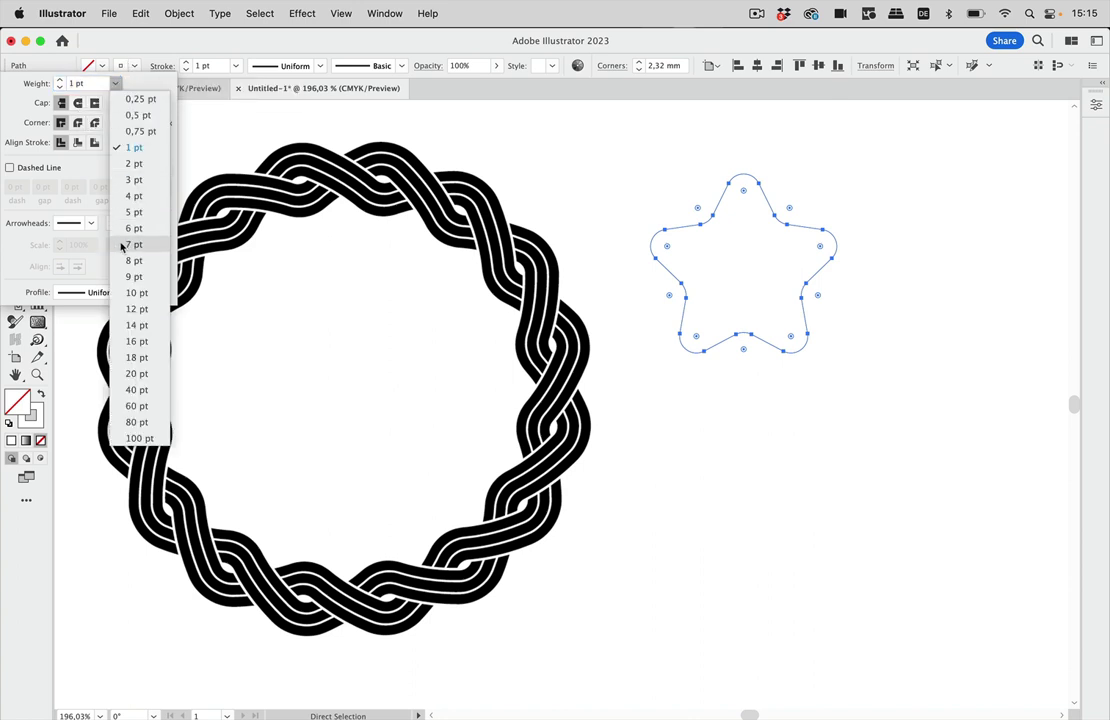
left_click(125, 244)
left_click(162, 68)
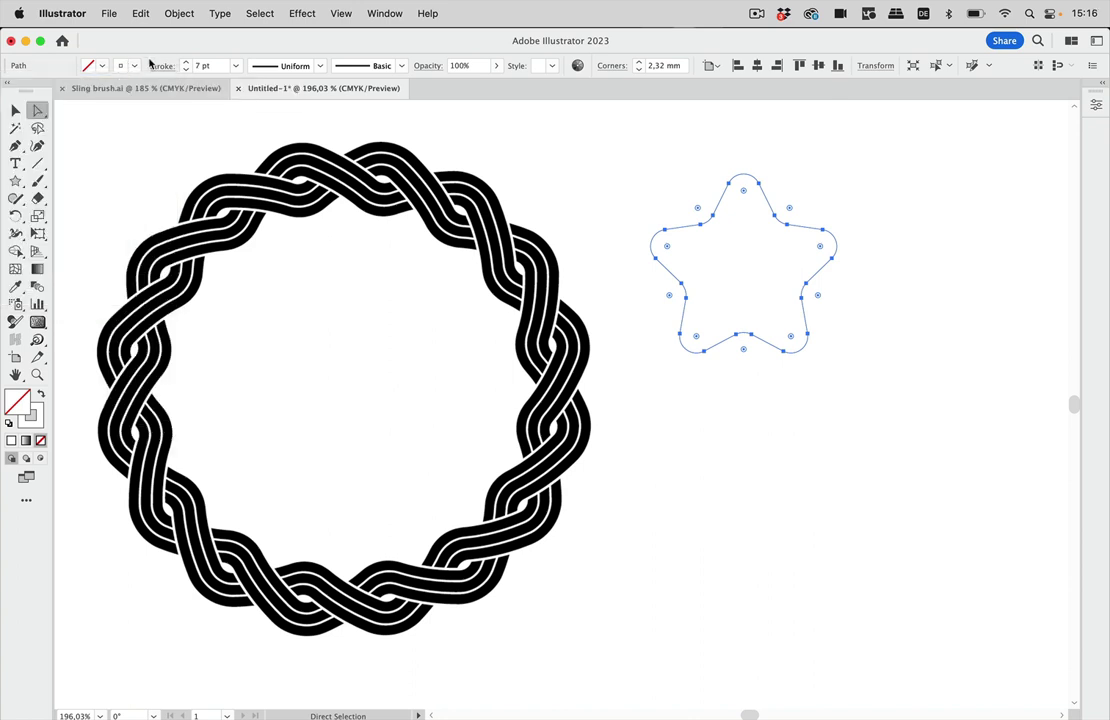
left_click(121, 65)
left_click(41, 91)
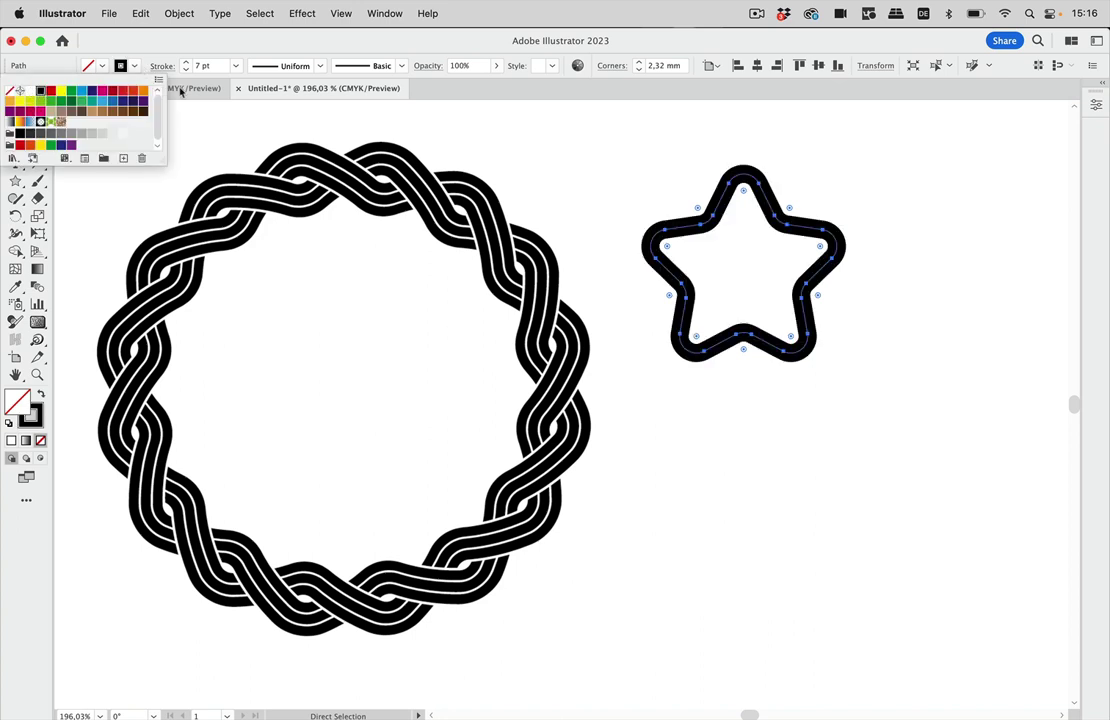
left_click(298, 42)
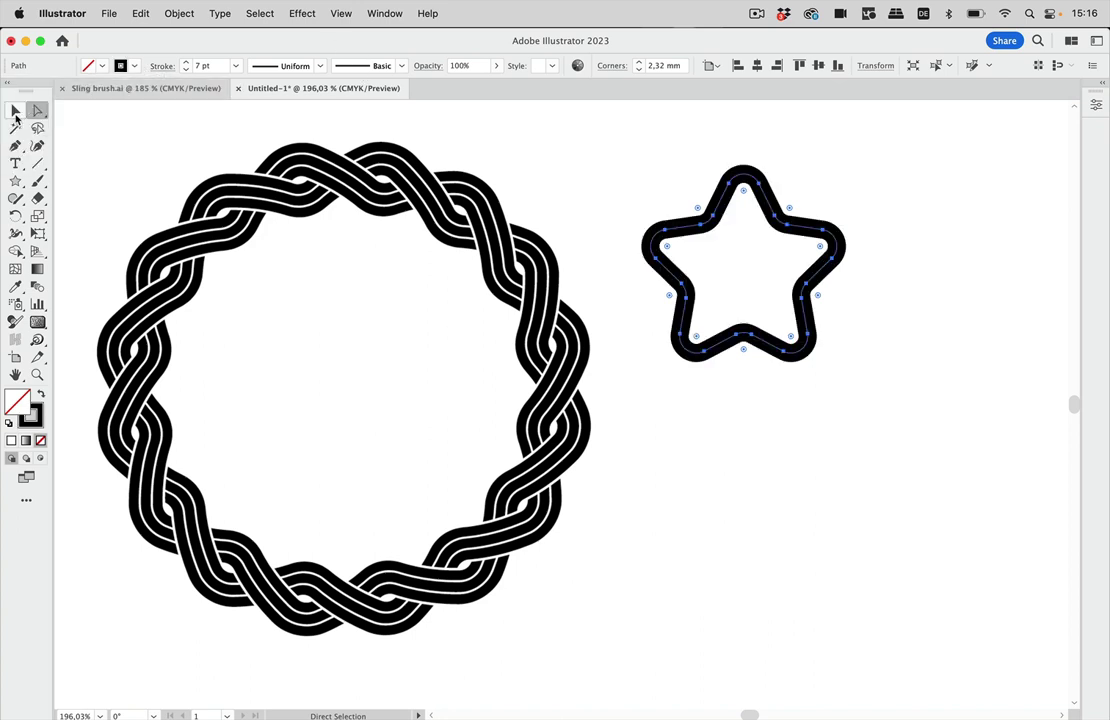
left_click(15, 110)
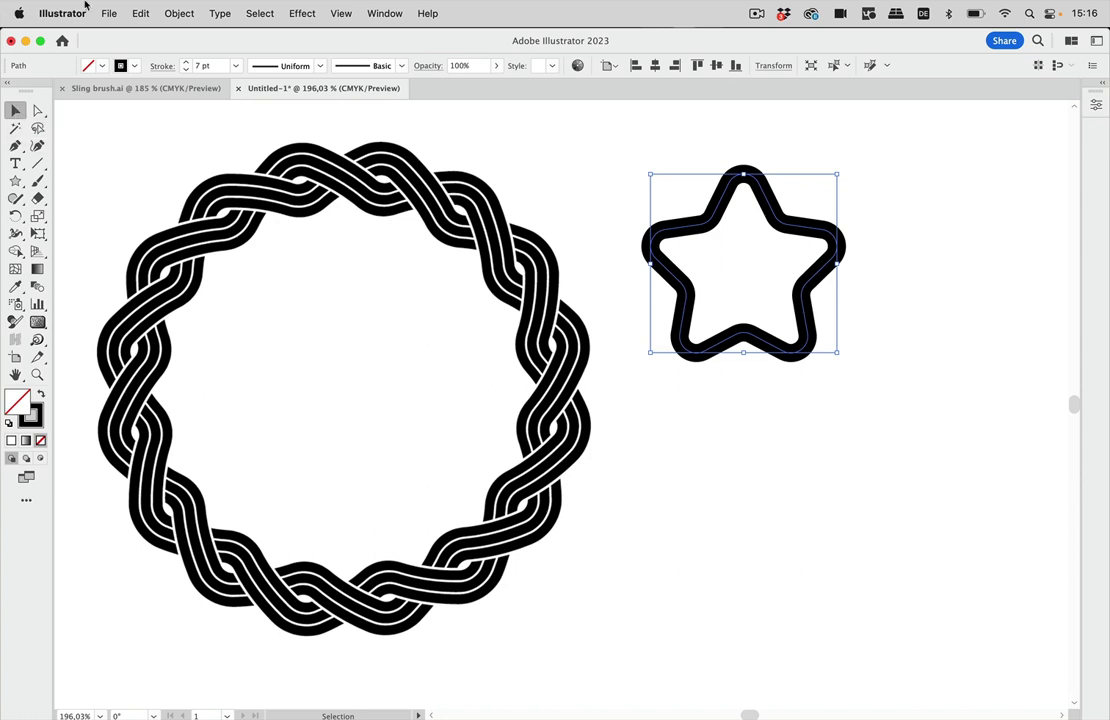
Try an Offset Path of 3.528 mm with mitered joins on the star, cancel it and delete the star
left_click(190, 14)
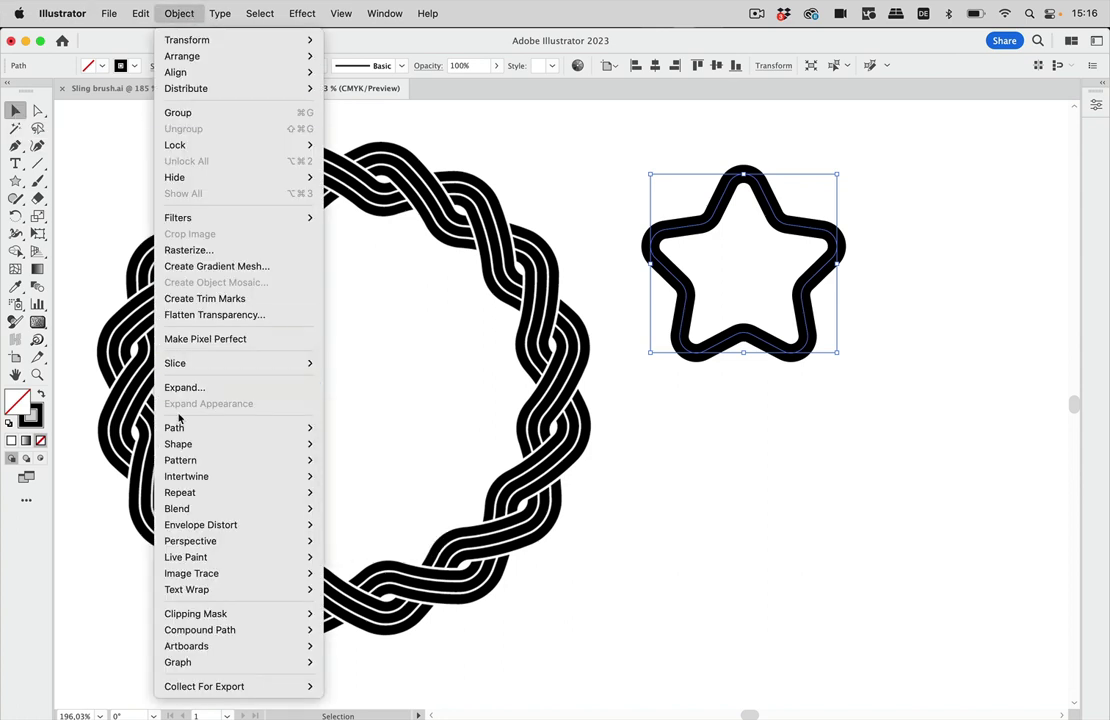
mouse_move(178, 428)
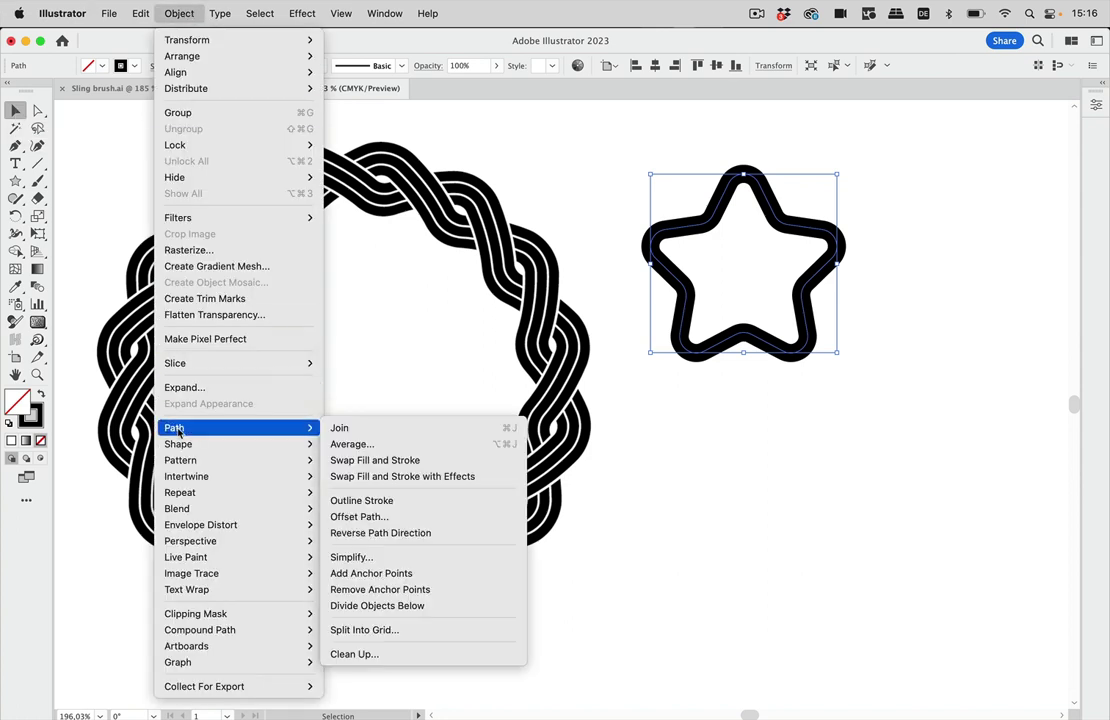
left_click(390, 517)
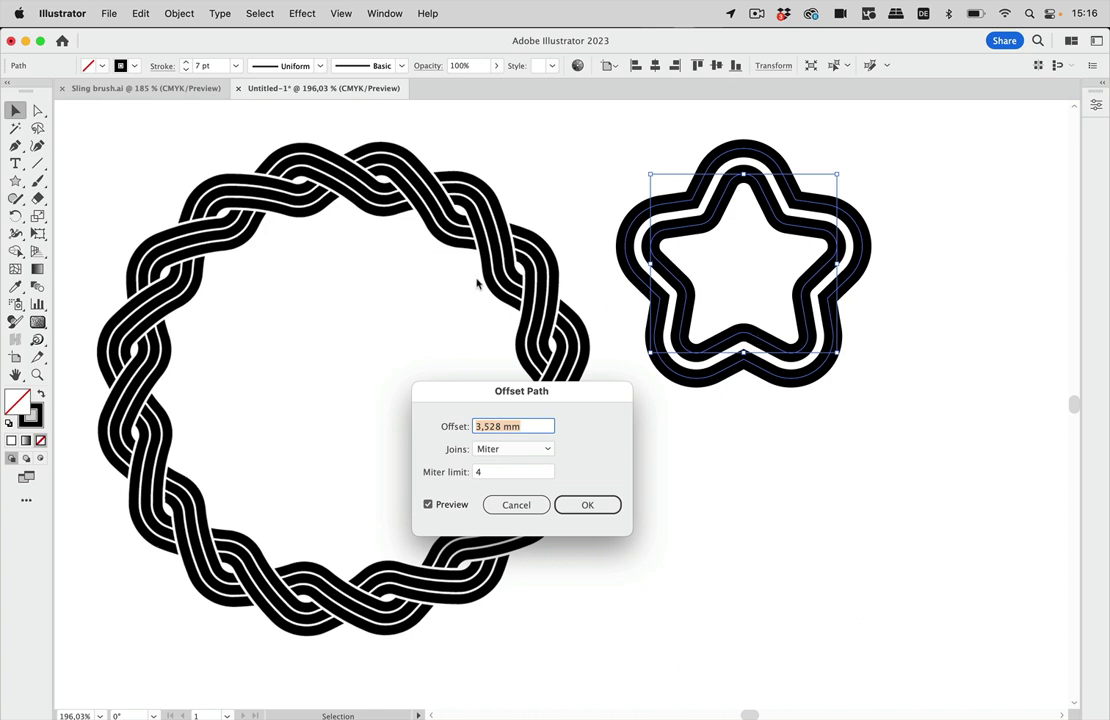
left_click(516, 504)
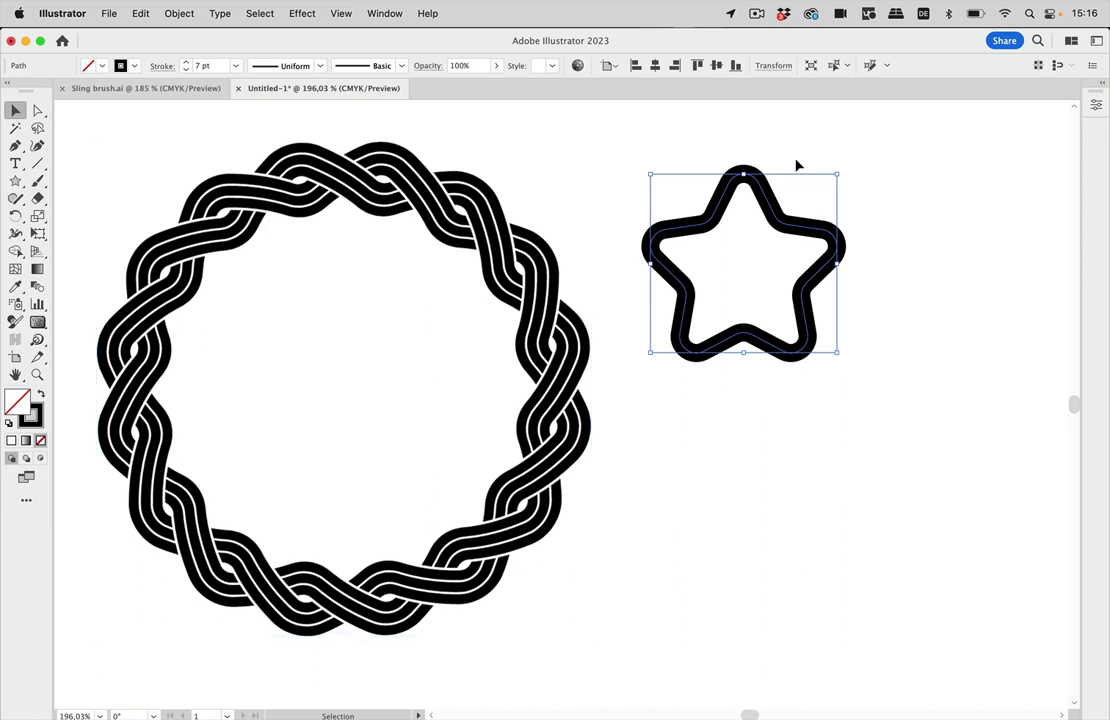
key("Delete")
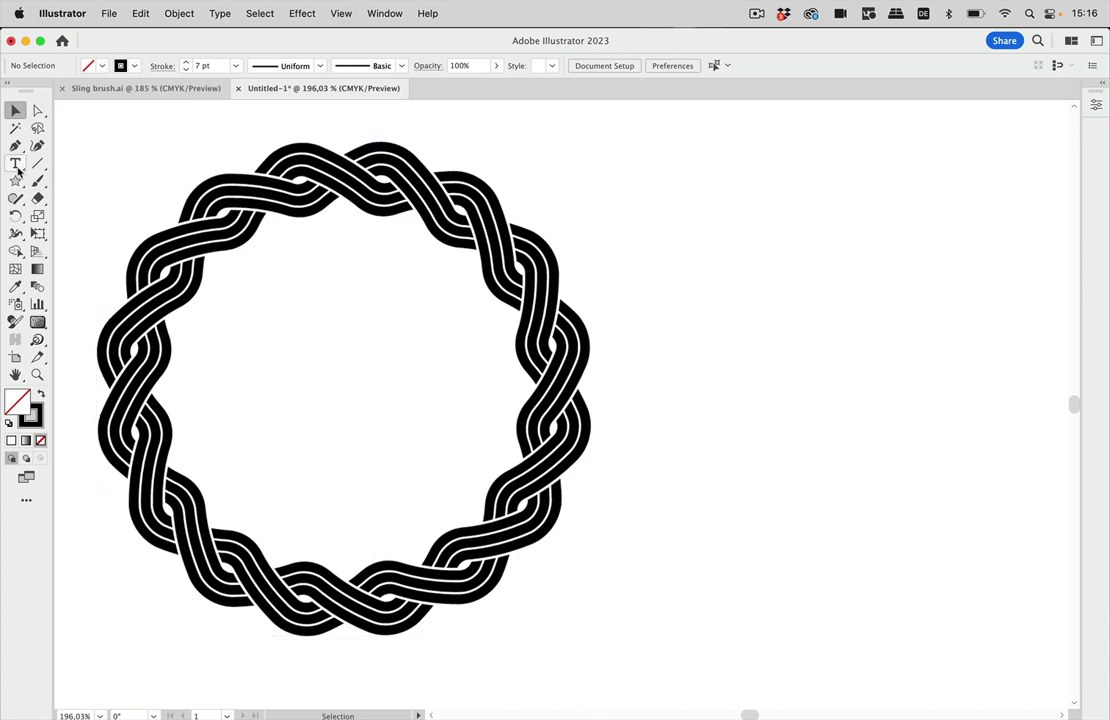
Draw a small thin horizontal rectangle beside the braided ring with a black fill and no stroke
left_click_drag(15, 183, 35, 179)
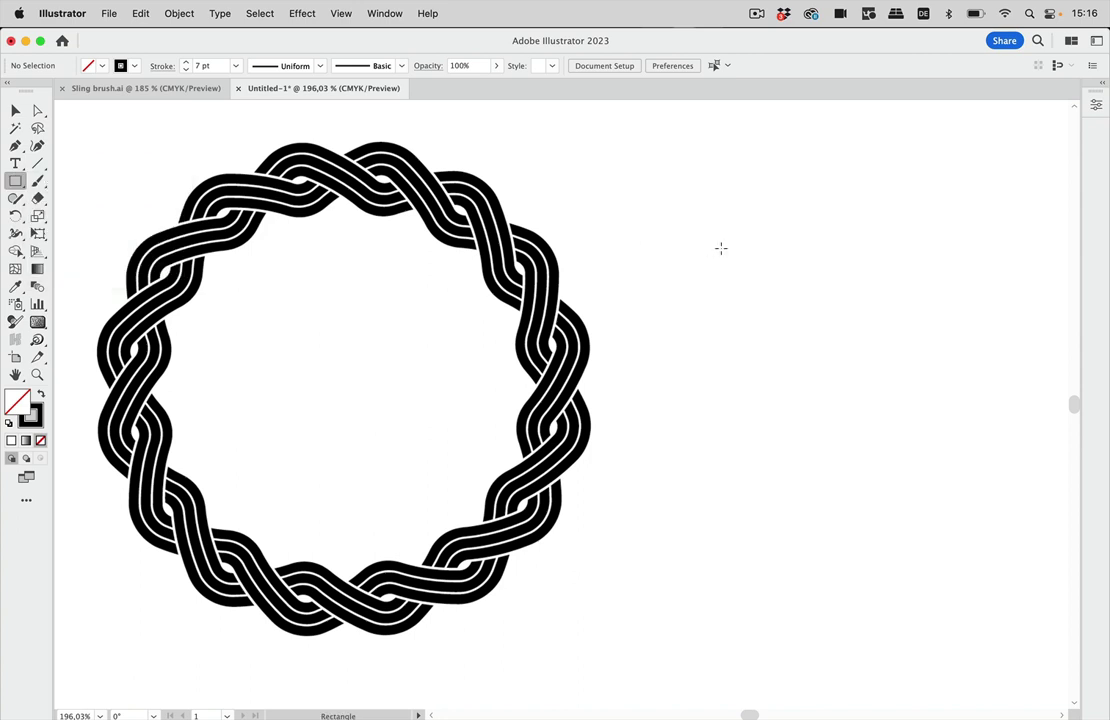
left_click_drag(698, 216, 747, 222)
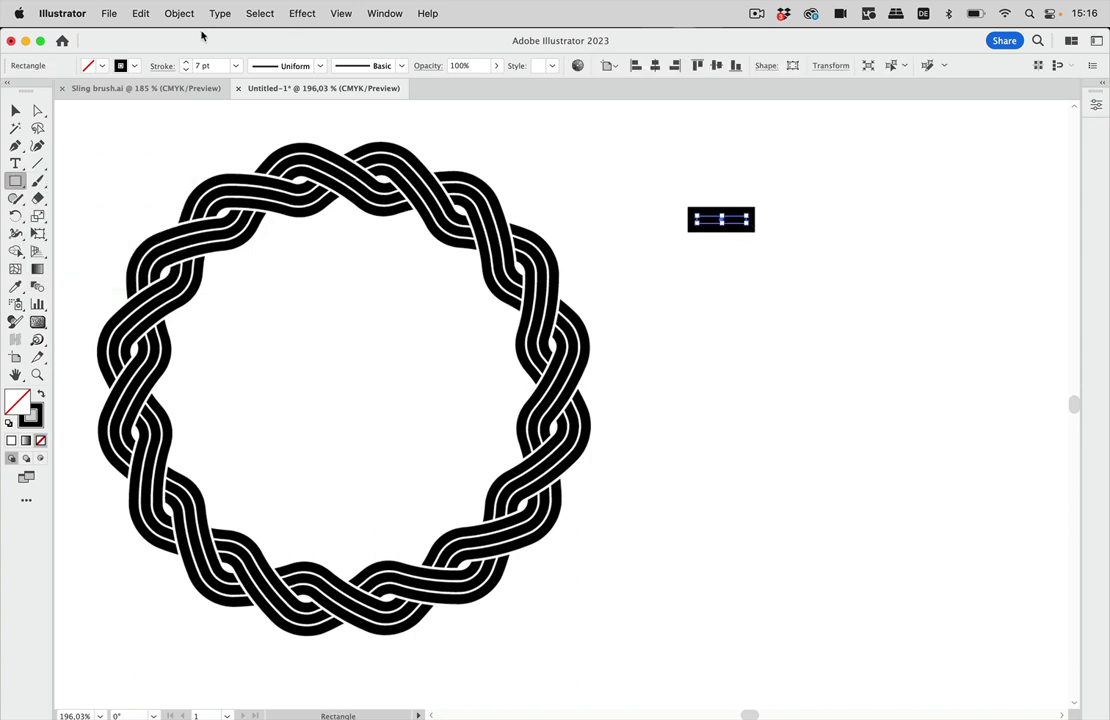
key("shift+x")
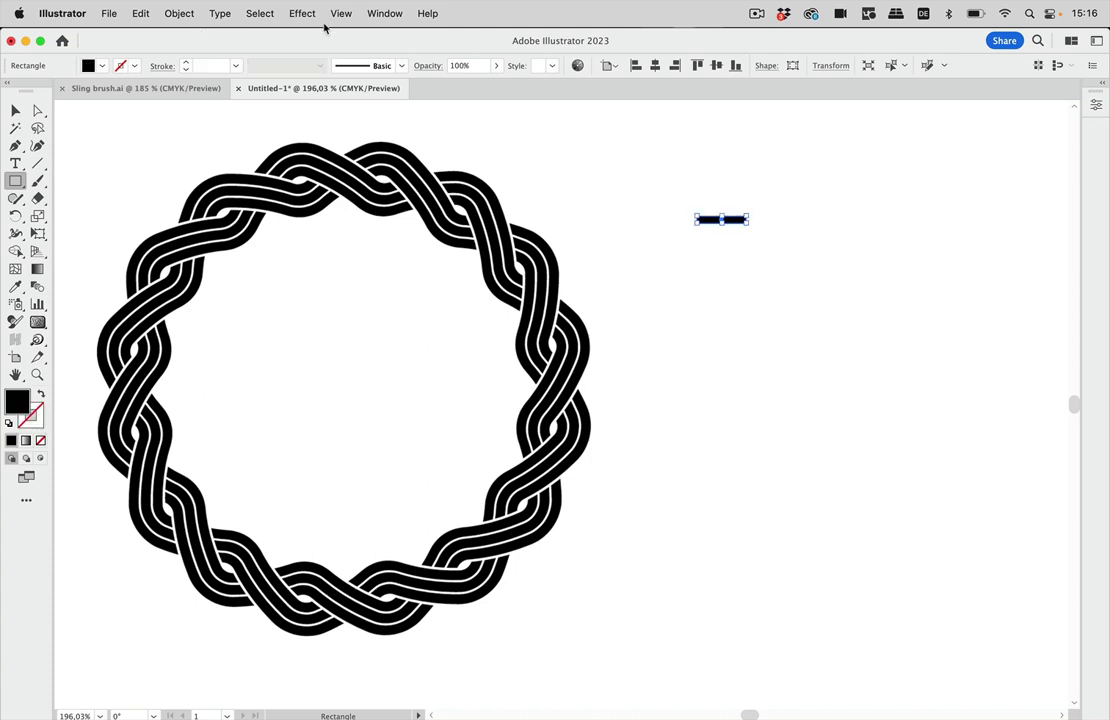
left_click(15, 110)
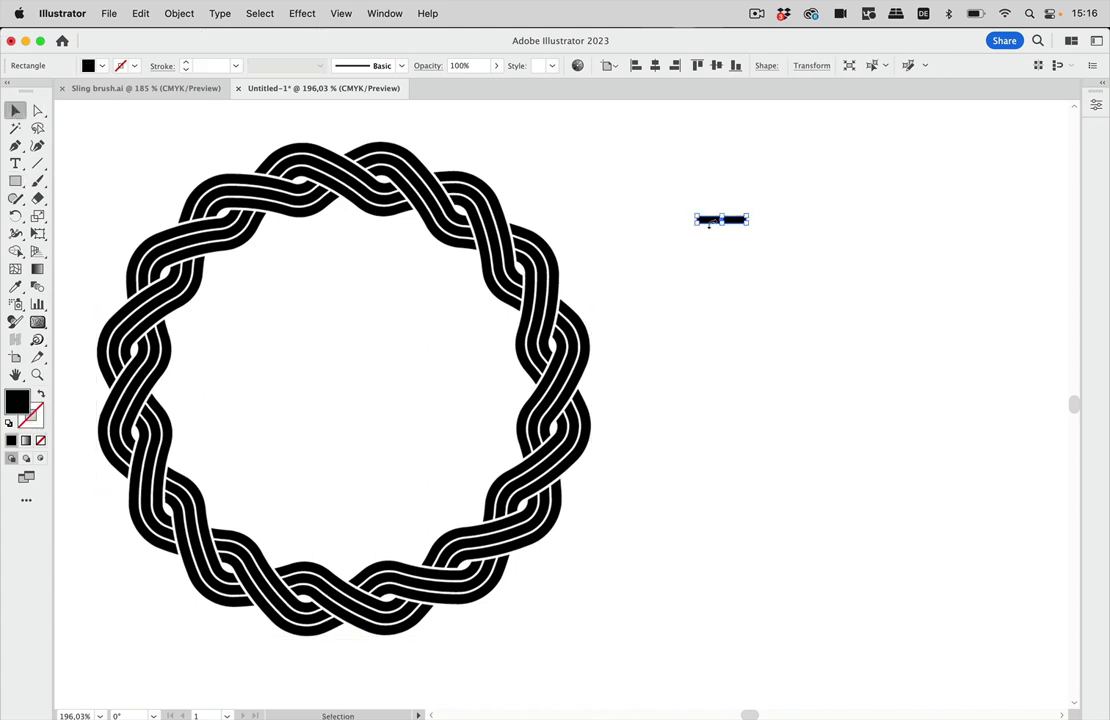
left_click(763, 215)
Try placing a copy of the black rectangle flush beneath the original, and delete that copy
scroll(761, 228, "up", 5)
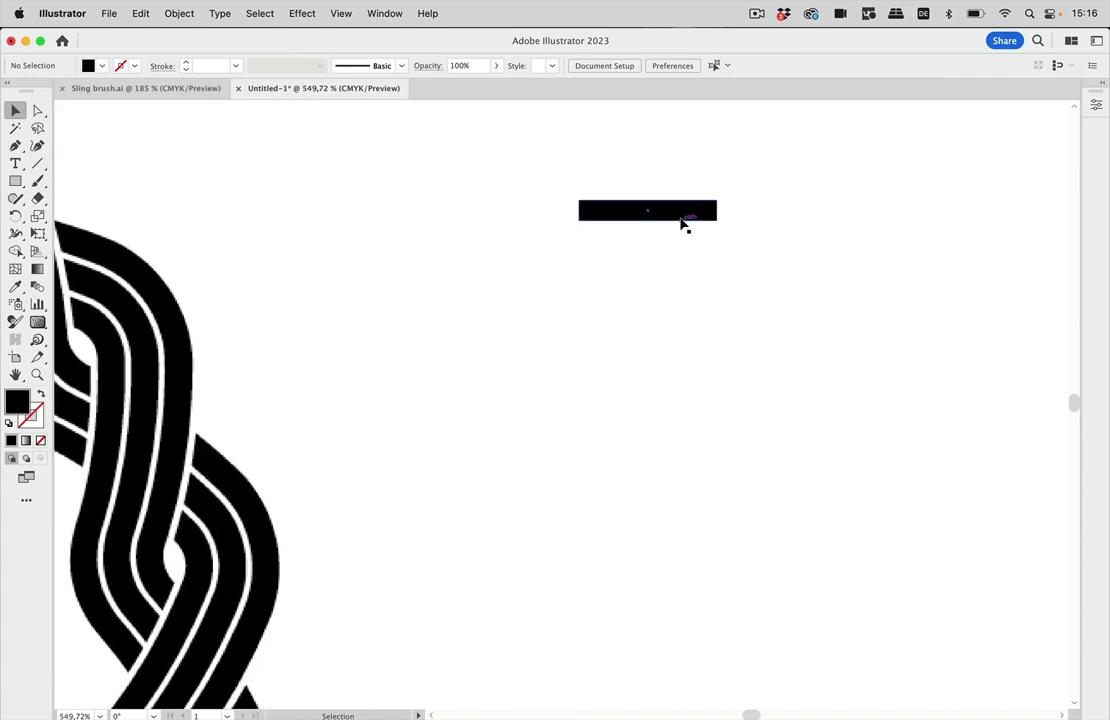
left_click_drag(683, 222, 691, 240)
scroll(688, 240, "up", 6)
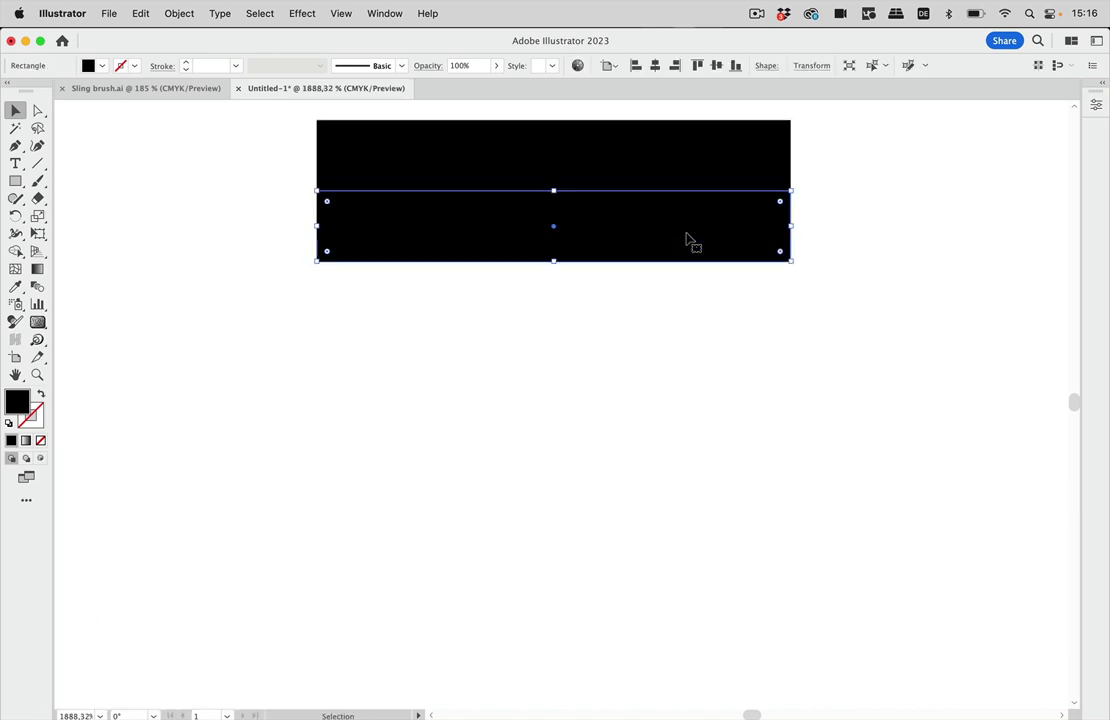
key("super+shift+a")
left_click(689, 238)
key("Delete")
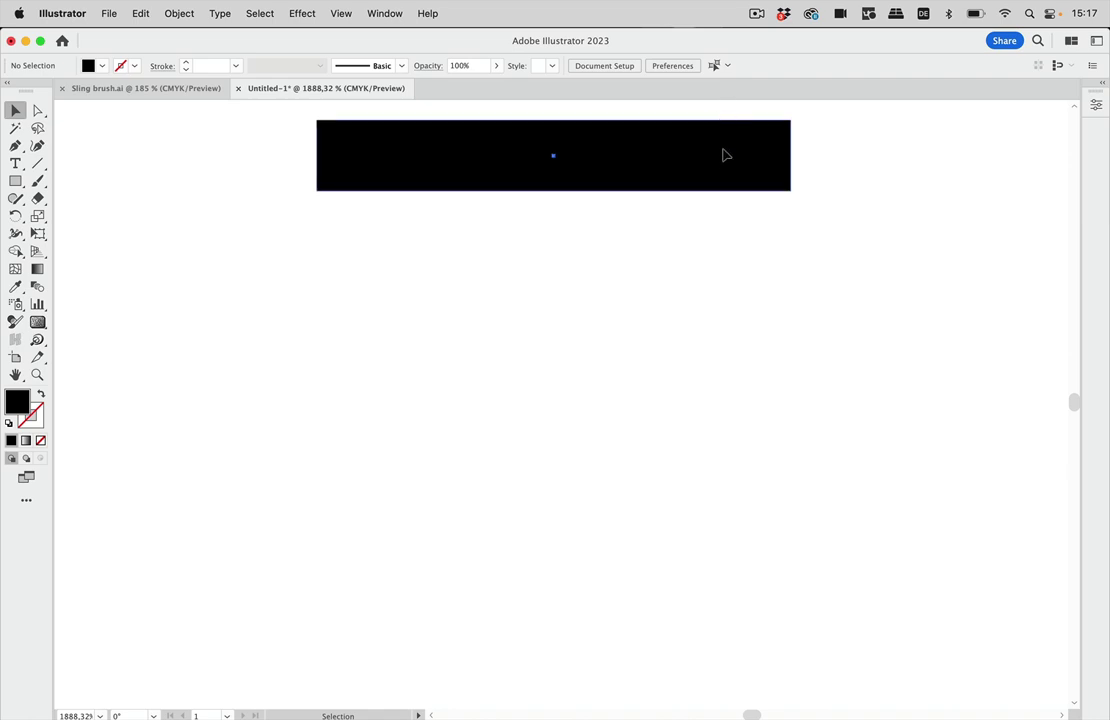
Duplicate the black rectangle straight down with a narrow gap and repeat the duplication to make three stacked stripes
left_click_drag(726, 155, 726, 233)
left_click_drag(725, 234, 725, 234)
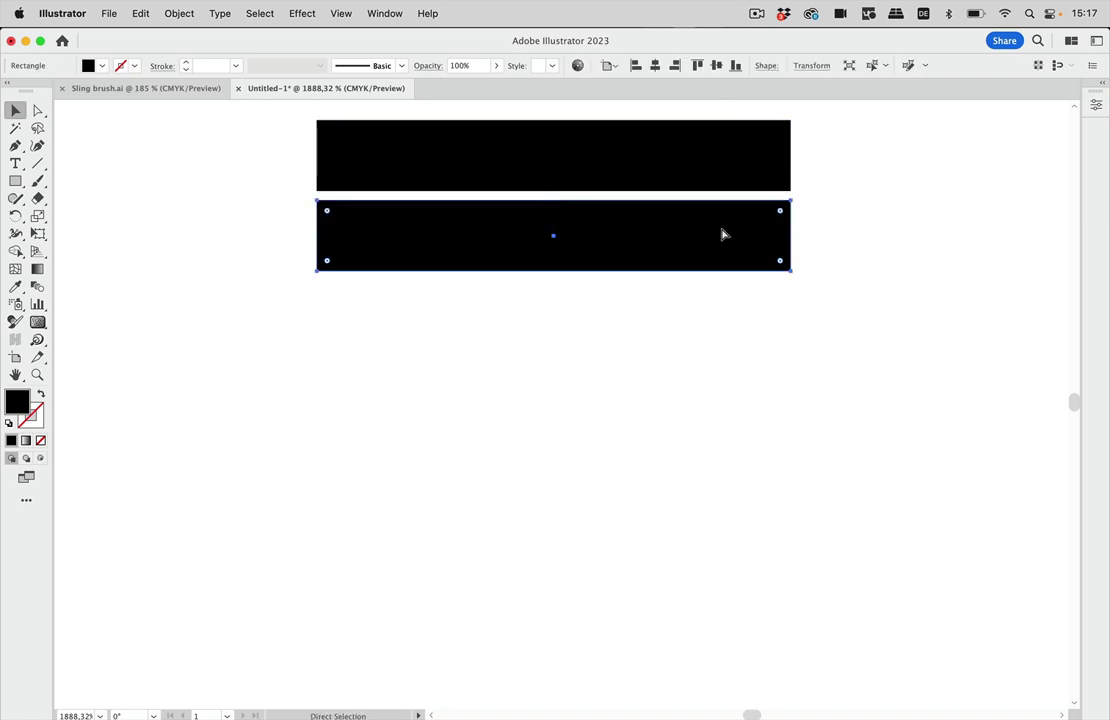
key("super+d")
scroll(872, 250, "down", 5)
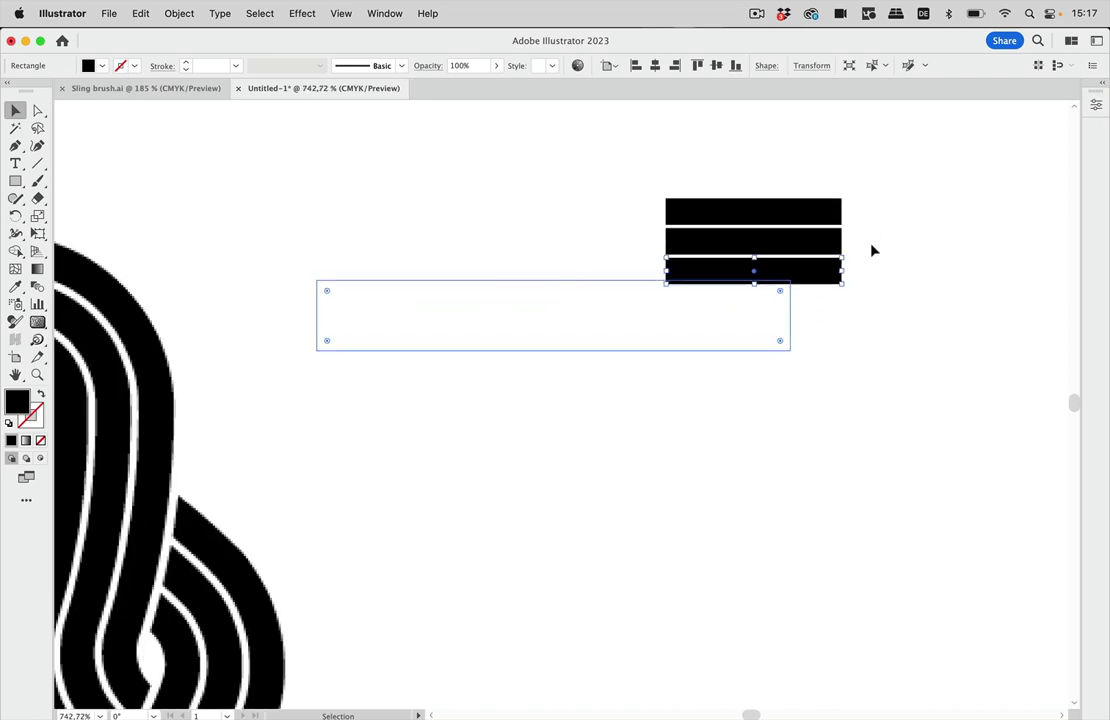
left_click(913, 255)
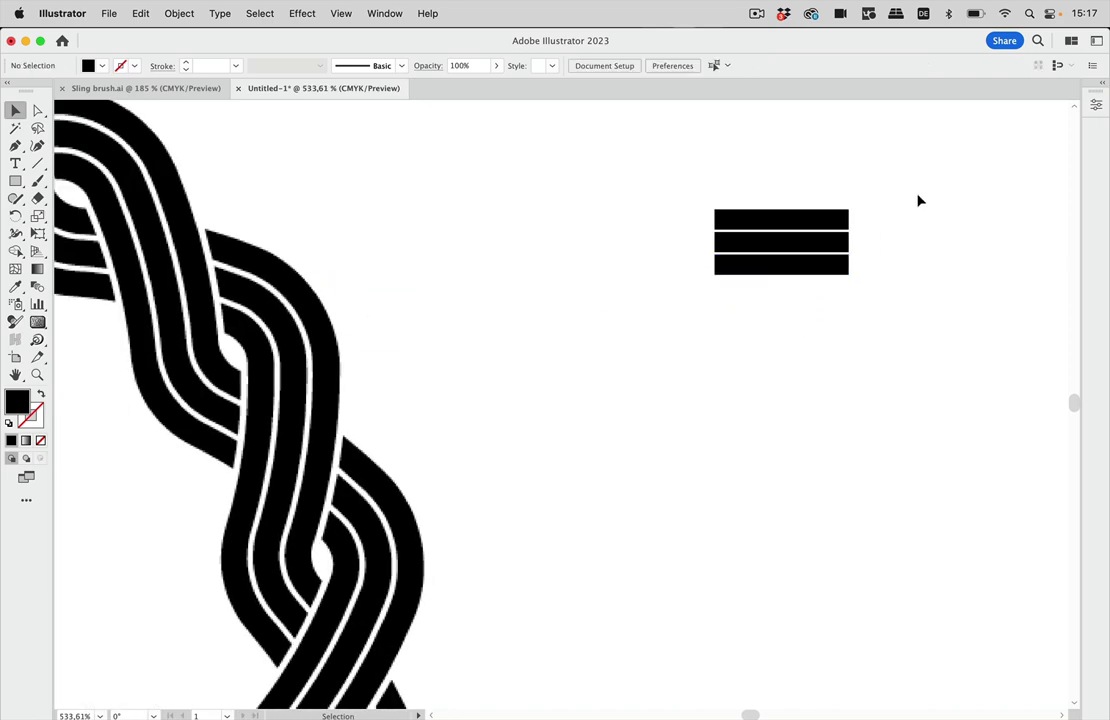
Fill all three stacked rectangles with red
scroll(923, 205, "right", 3)
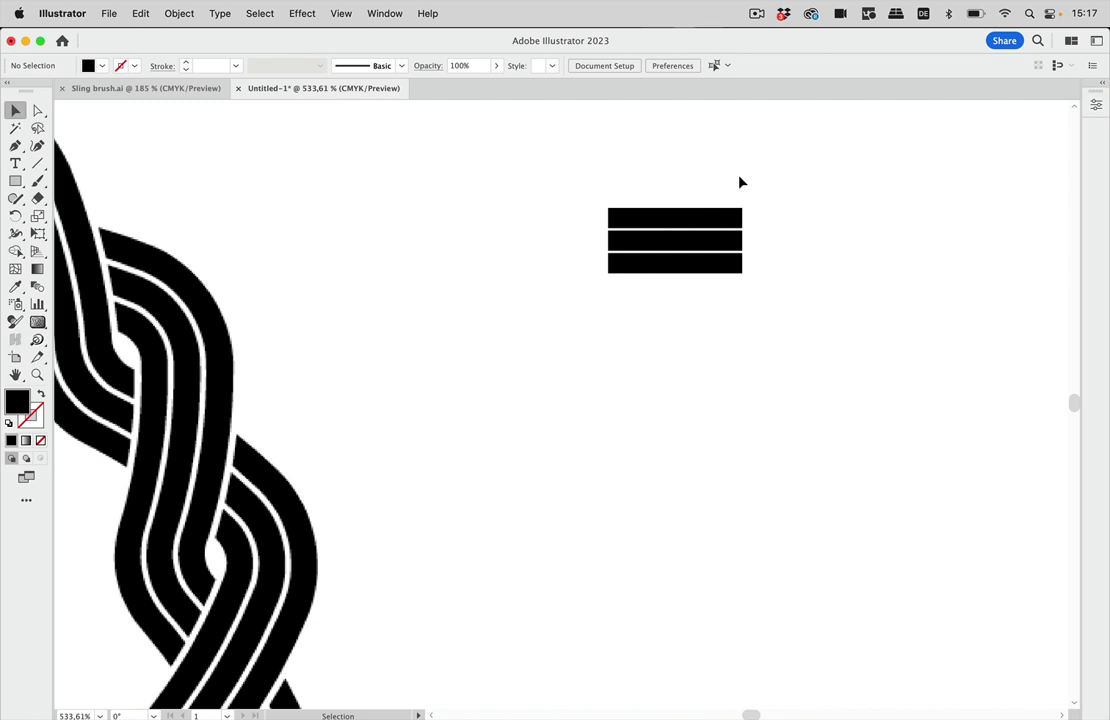
left_click_drag(719, 180, 646, 325)
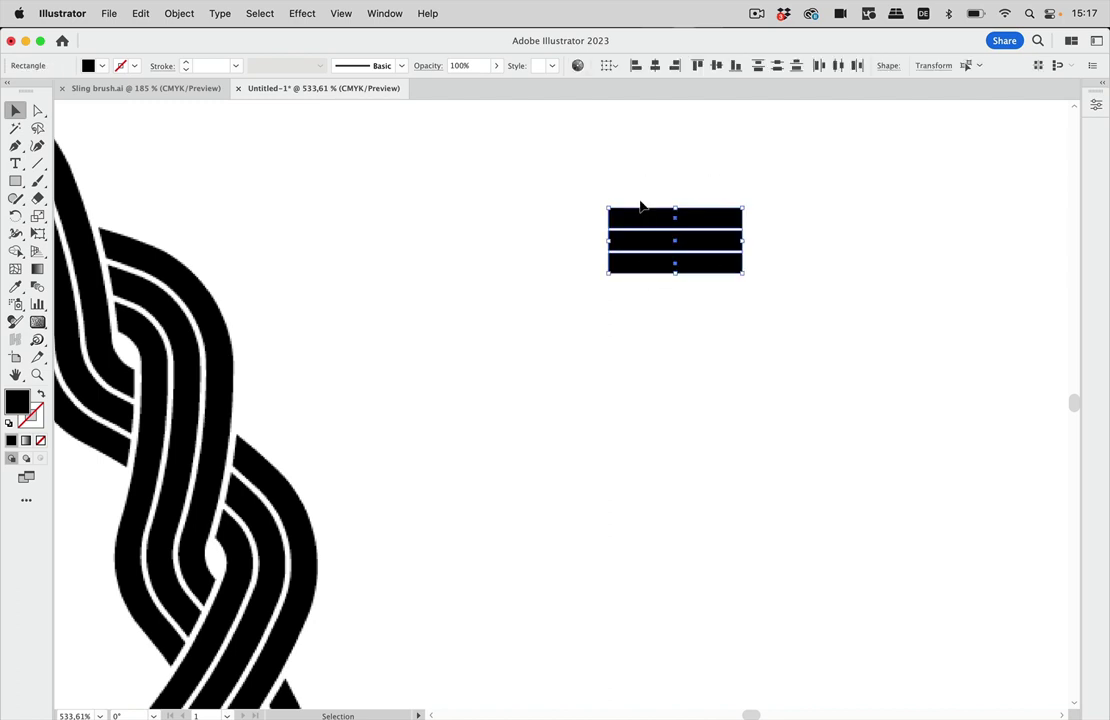
key("super+semicolon")
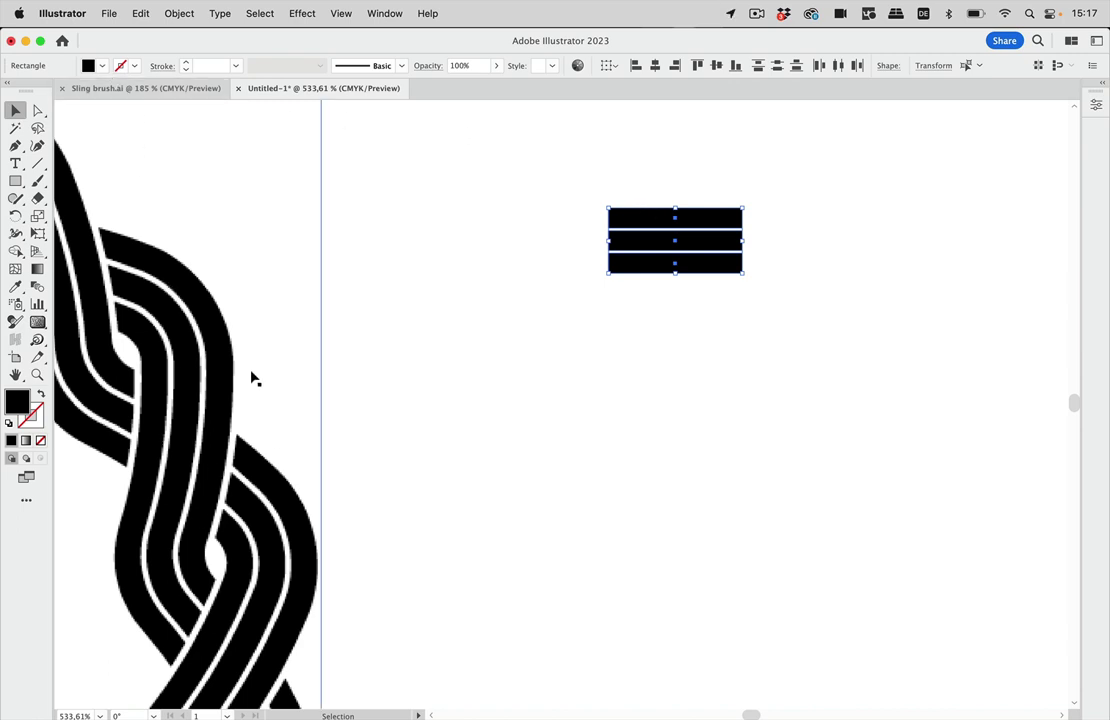
left_click(88, 64)
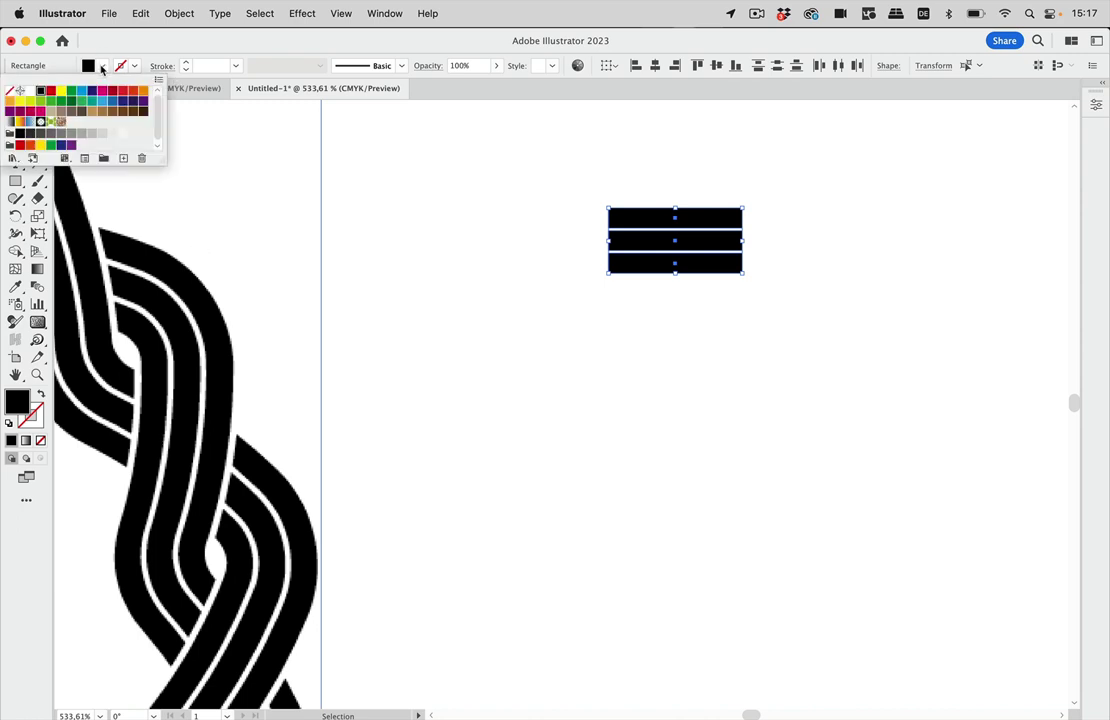
left_click(51, 90)
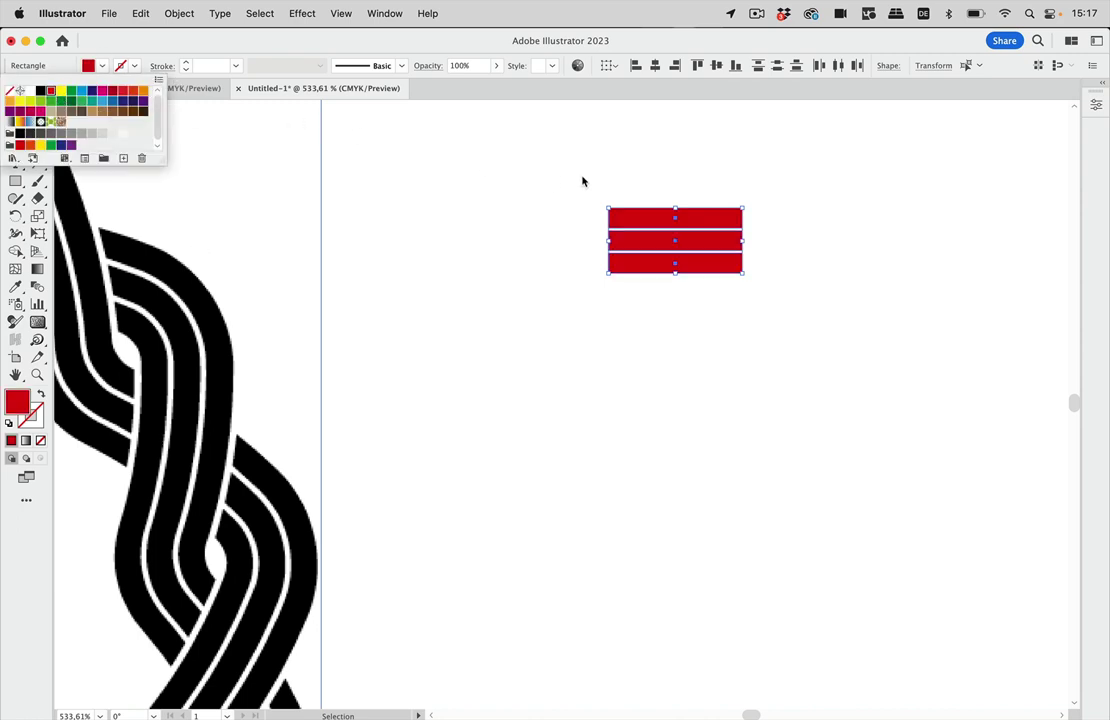
Move the lowest stripe slightly down and distribute the three stripes evenly by their vertical centers to widen the gaps
scroll(699, 225, "up", 3)
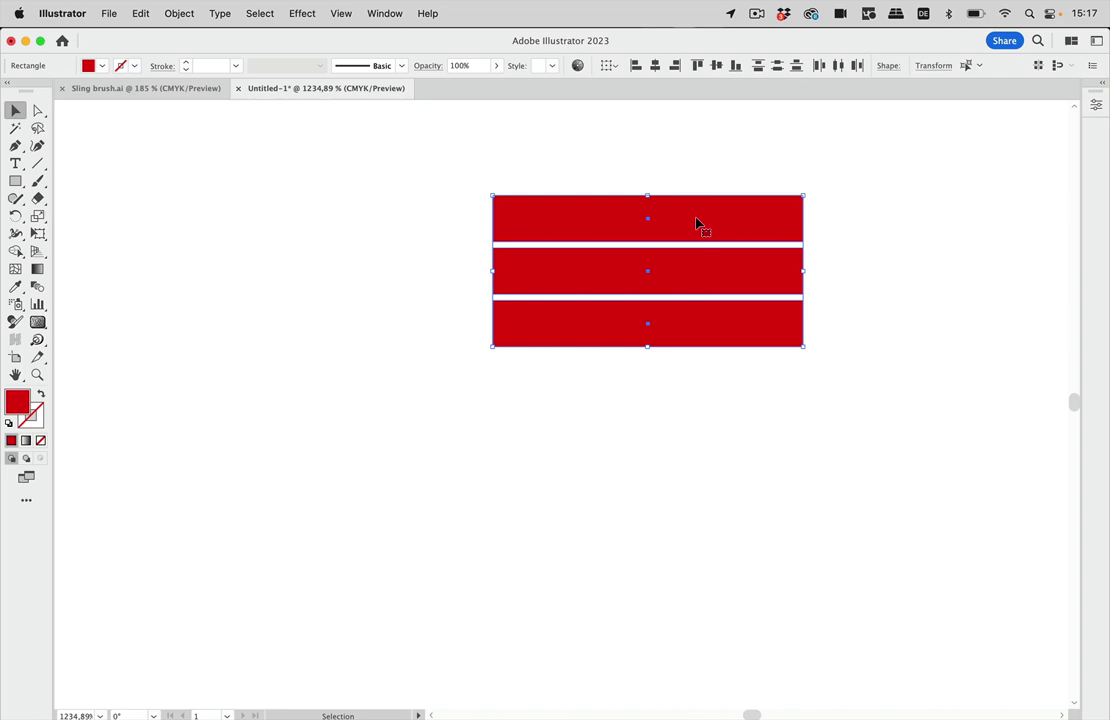
left_click(692, 405)
left_click_drag(694, 337, 692, 340)
left_click_drag(674, 100, 600, 448)
left_click(777, 66)
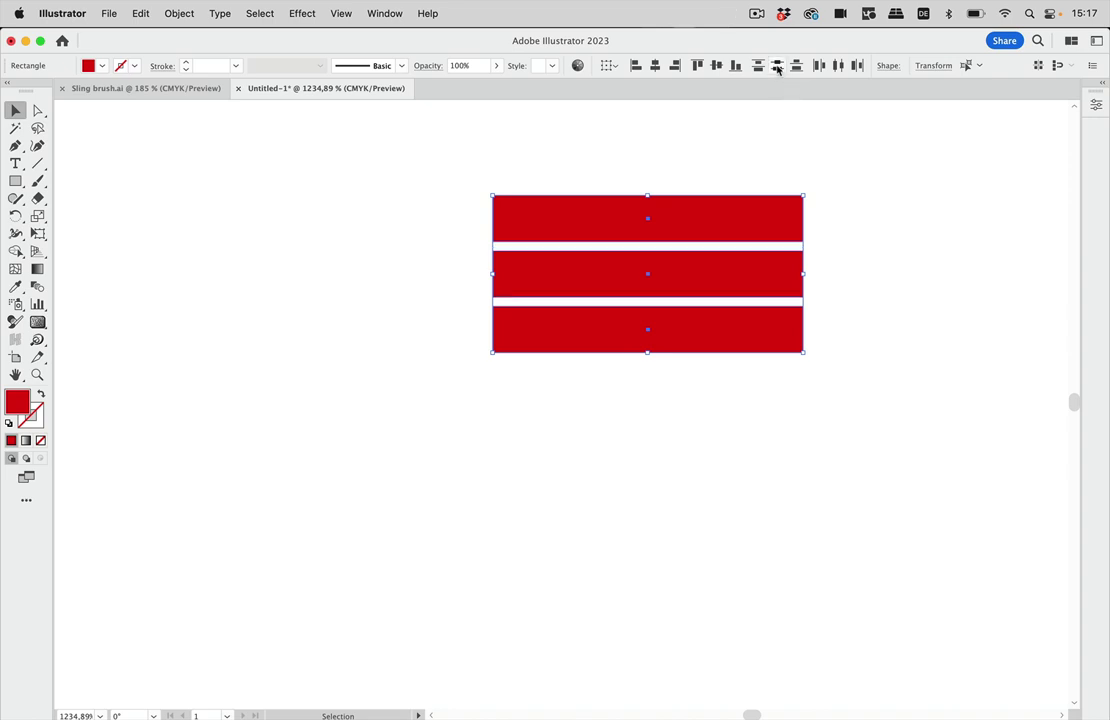
left_click(870, 196)
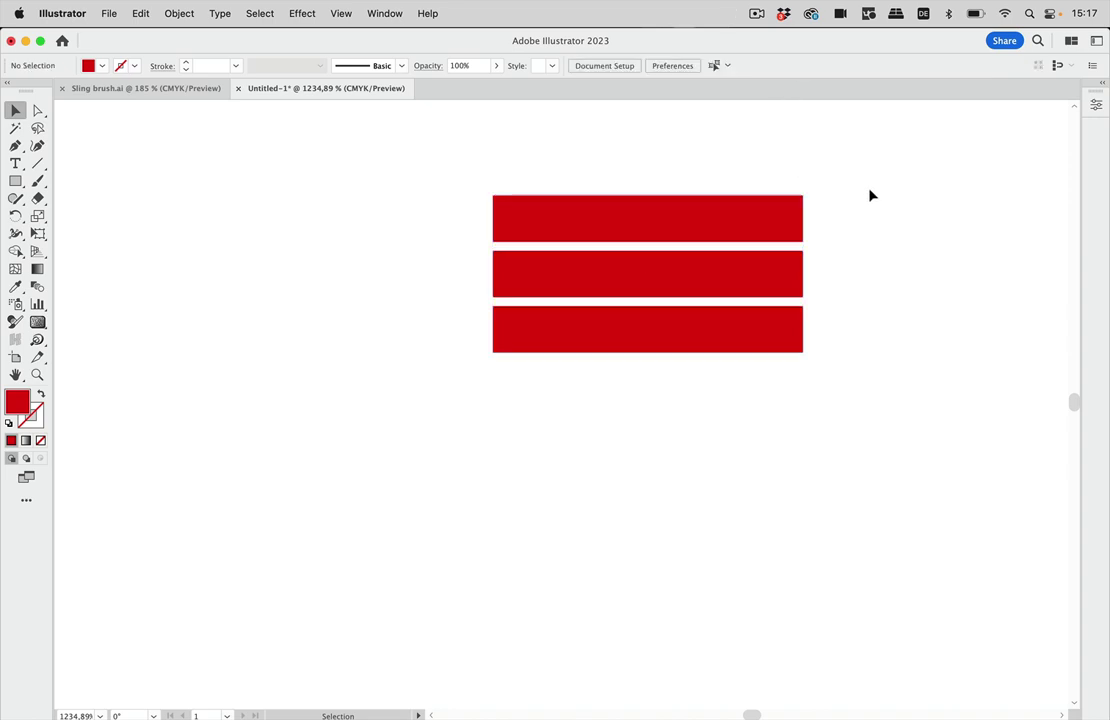
Draw a rectangle as wide as the three red stripes, extending slightly above and below them, and fill it with yellow
left_click(15, 181)
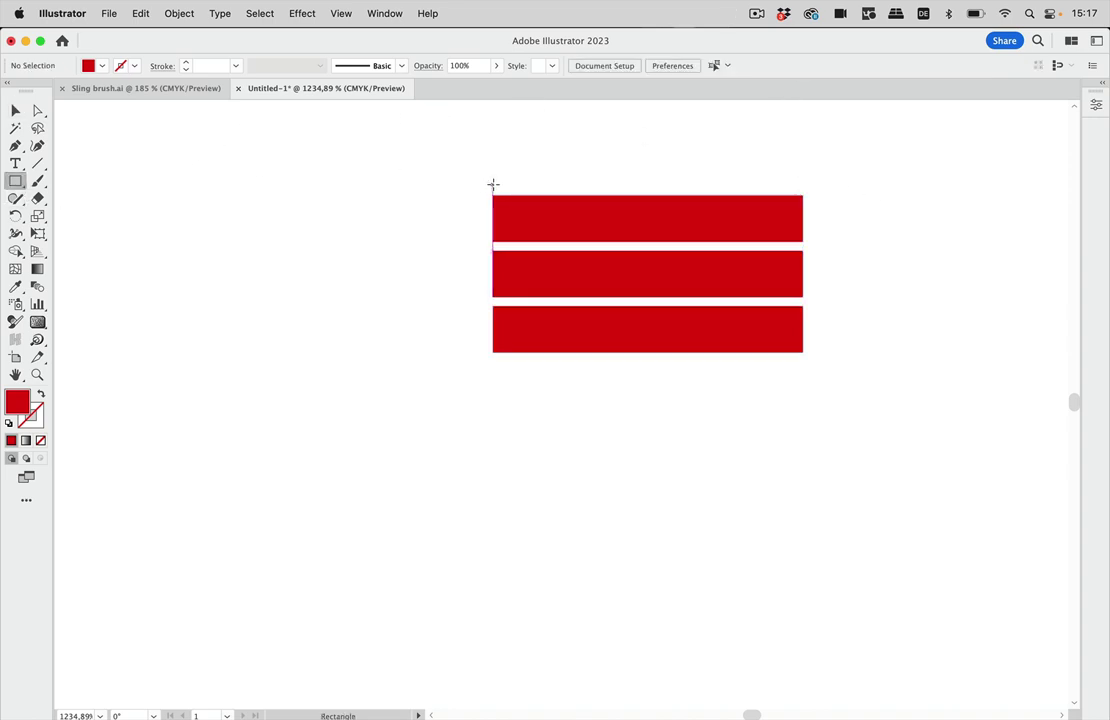
left_click_drag(493, 184, 803, 365)
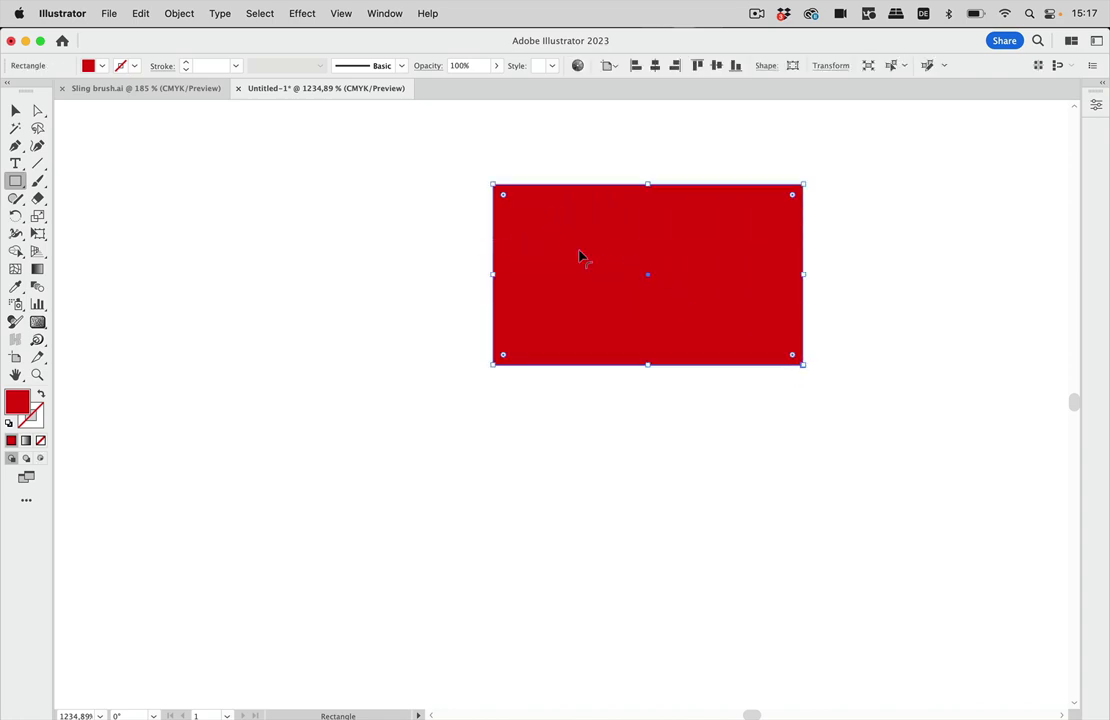
left_click(103, 68)
left_click(42, 77)
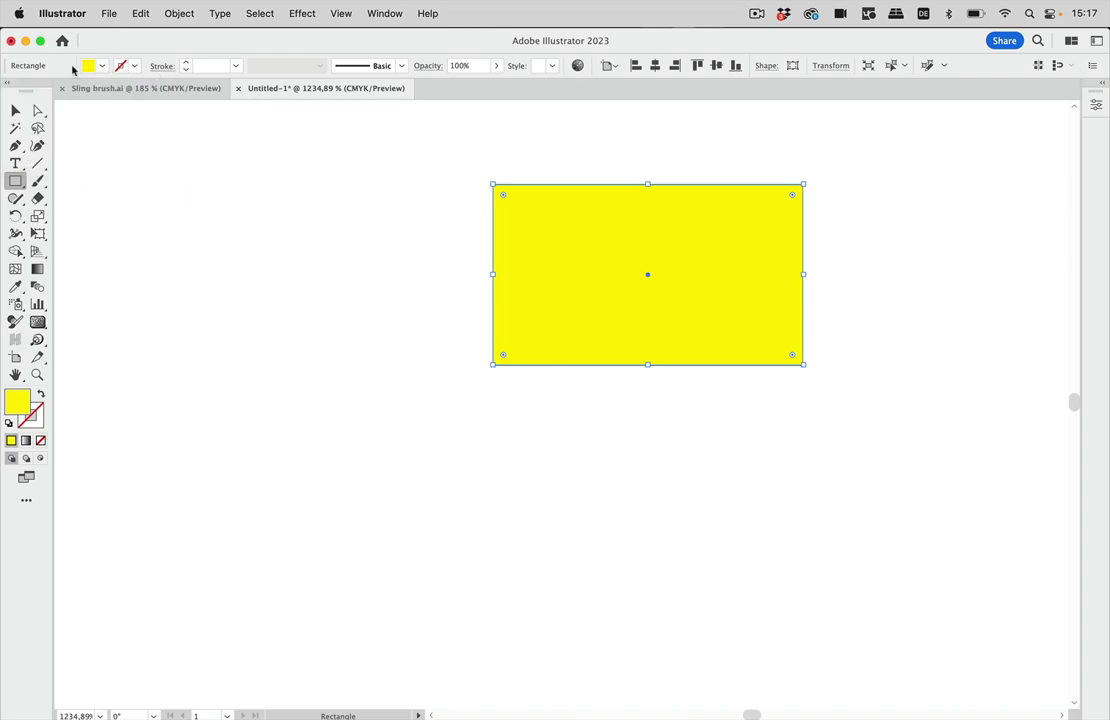
Send the yellow rectangle behind the three red stripes
left_click(15, 110)
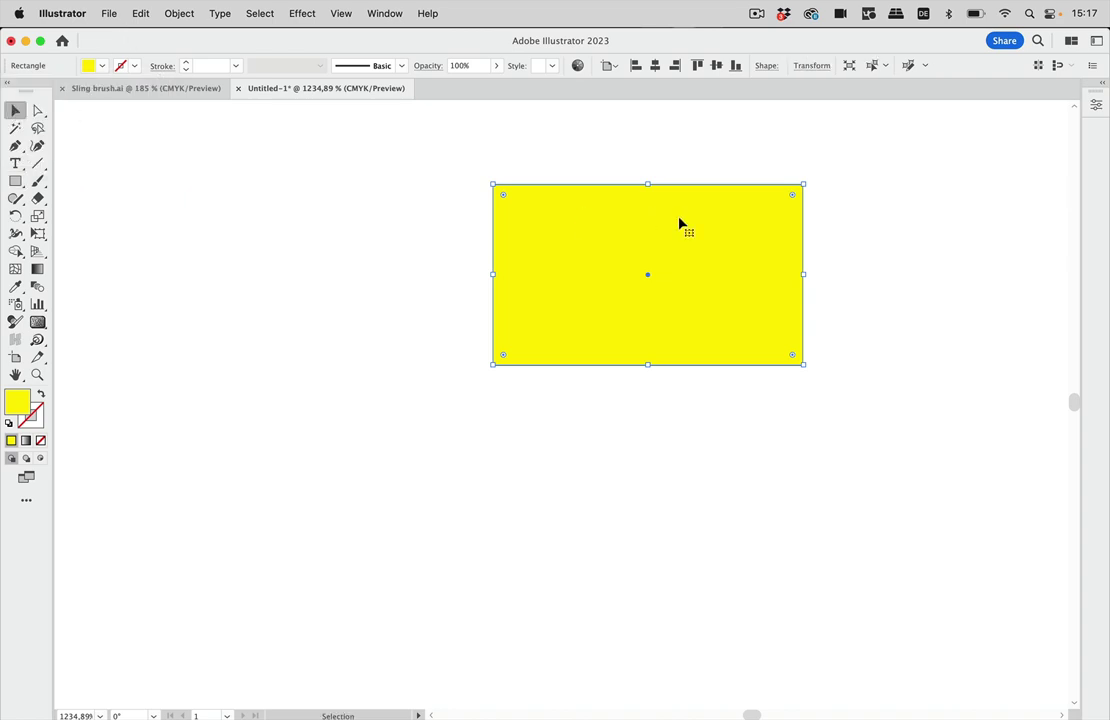
key("F2")
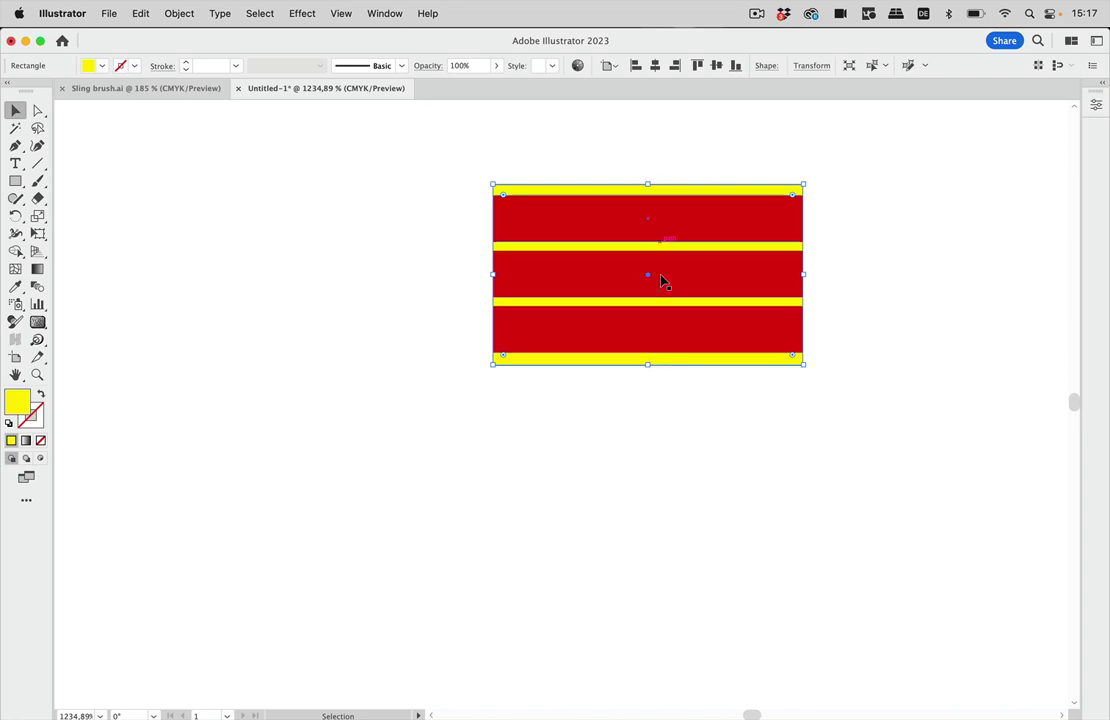
left_click_drag(648, 364, 648, 364)
left_click(825, 235)
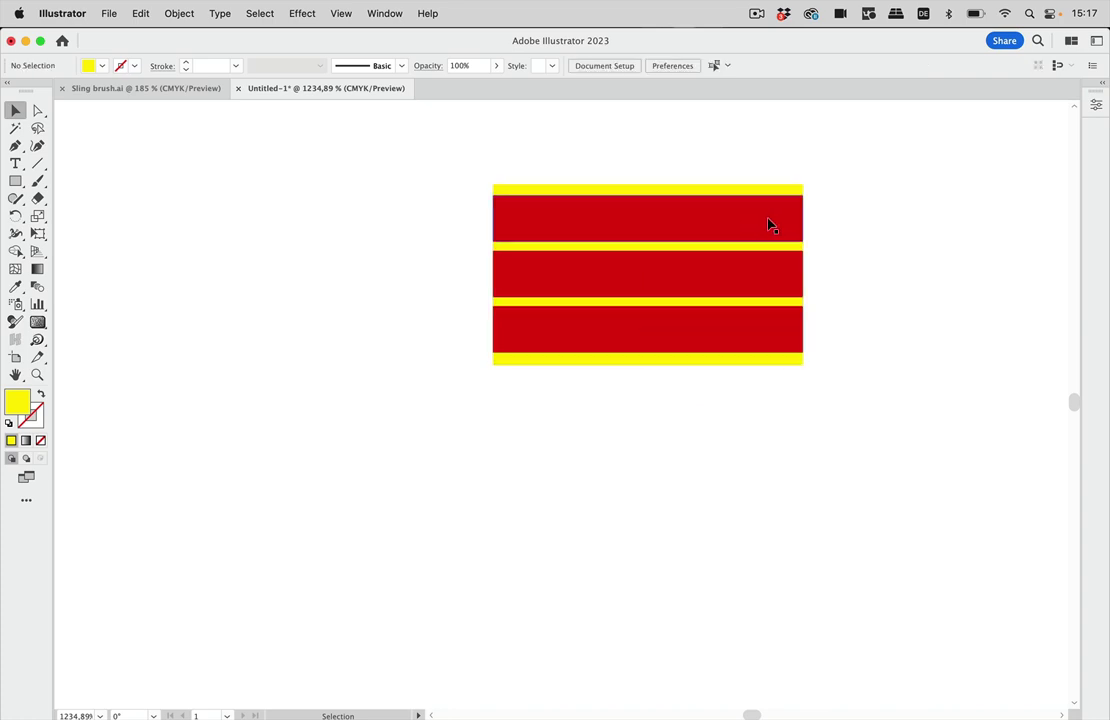
Group the three red stripes and center the group vertically on the yellow rectangle
left_click(768, 223)
left_click(741, 275, "shift")
left_click(731, 333, "shift")
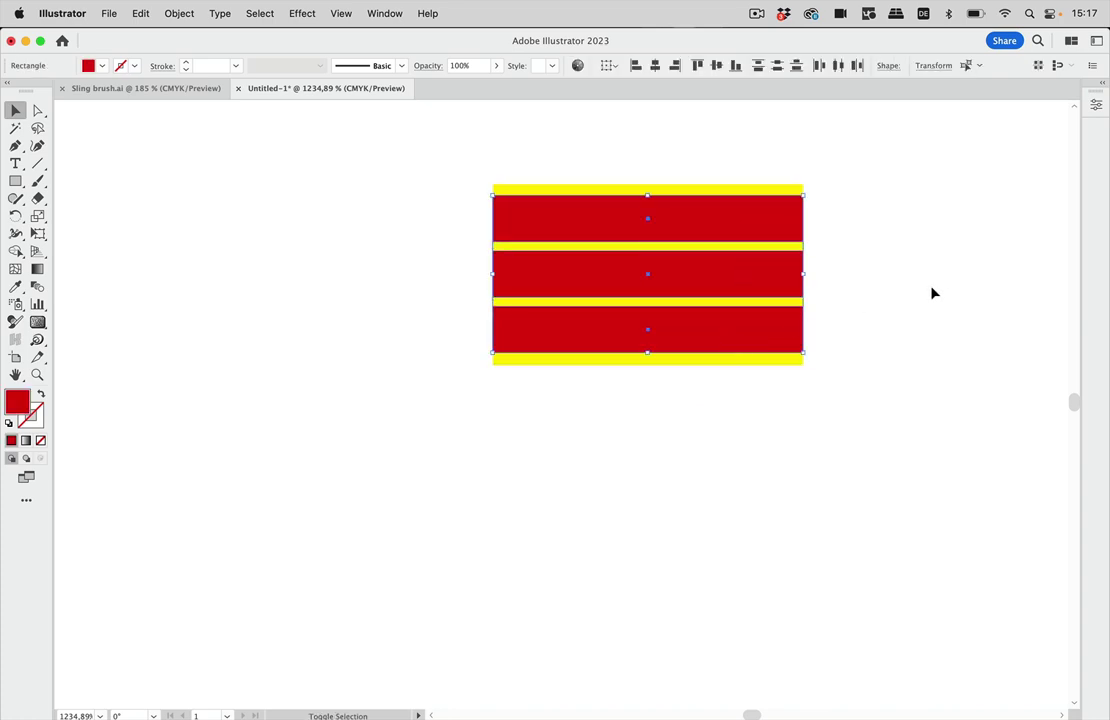
left_click(929, 181)
left_click_drag(887, 161, 648, 458)
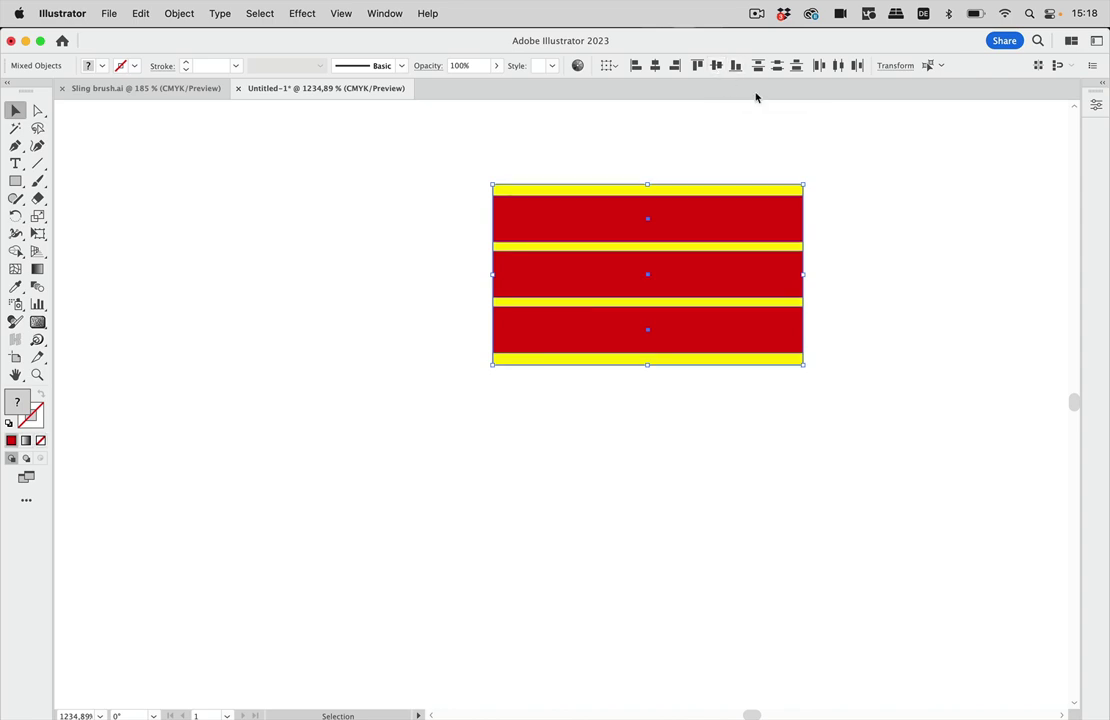
left_click(813, 160)
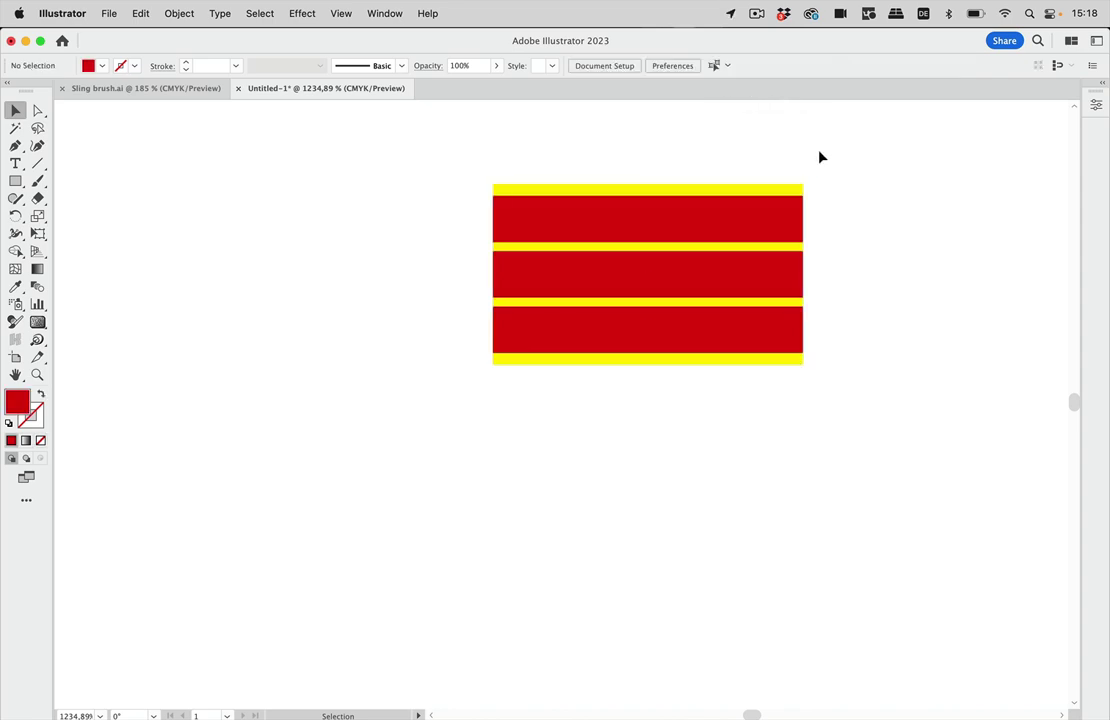
Create an art brush from the complete red and yellow striped artwork, using the default fixed width and Stretch to Fit Stroke Length
scroll(820, 157, "right", 5)
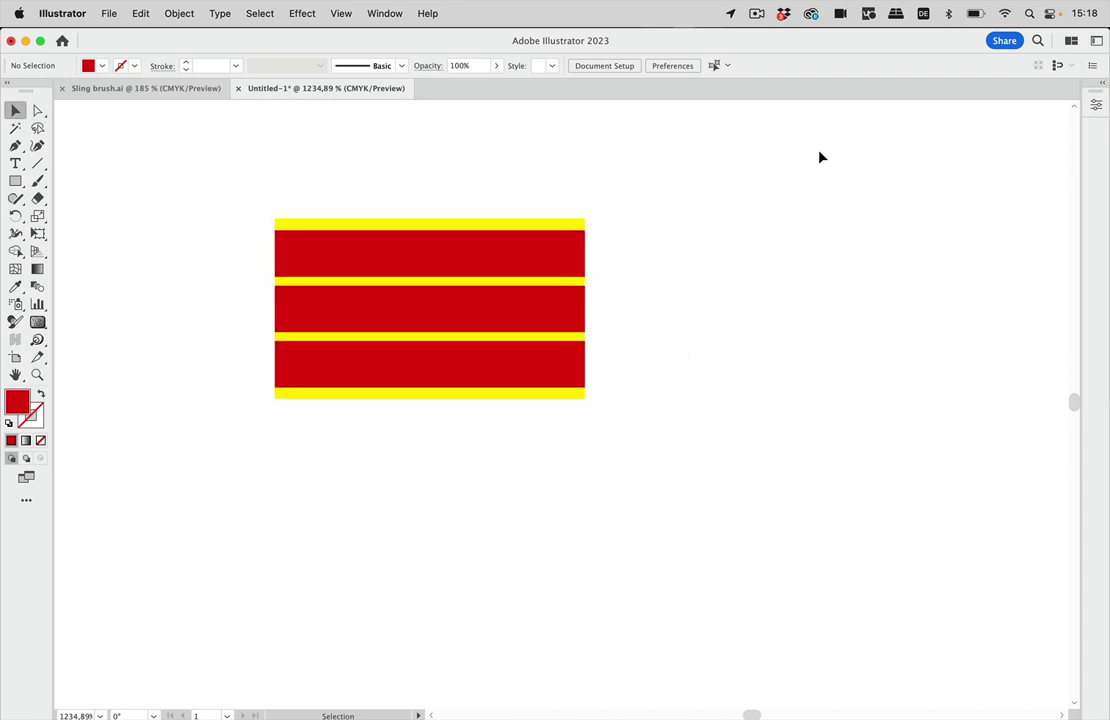
scroll(820, 158, "down", 5)
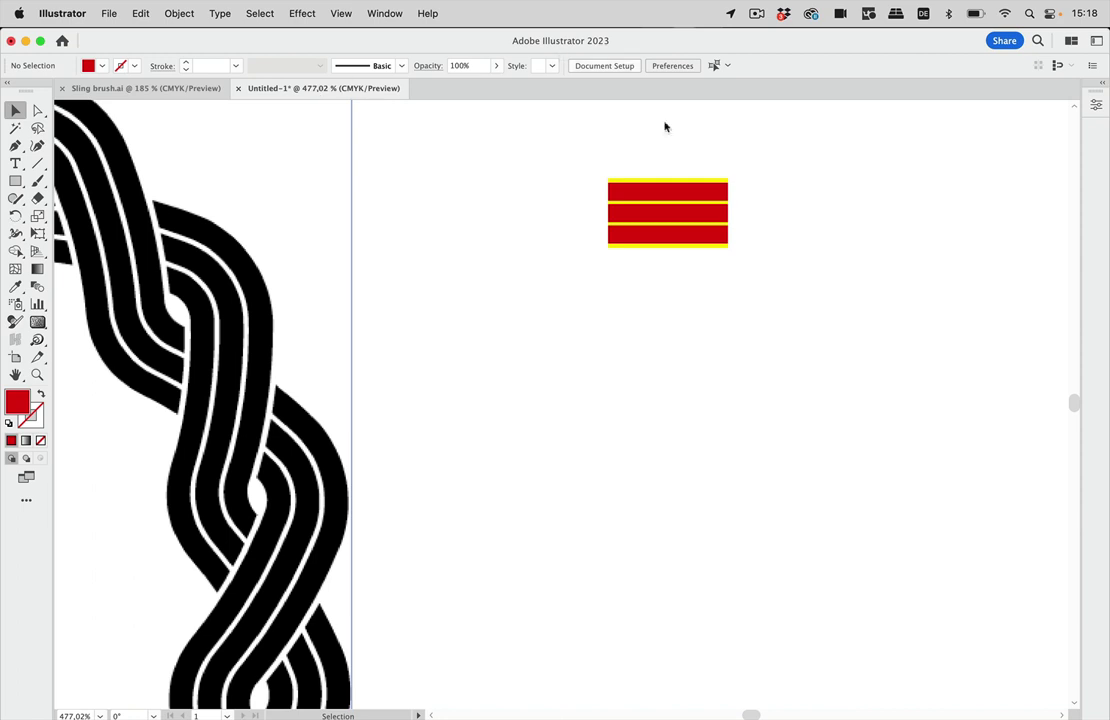
scroll(711, 200, "right", 3)
left_click_drag(625, 188, 560, 289)
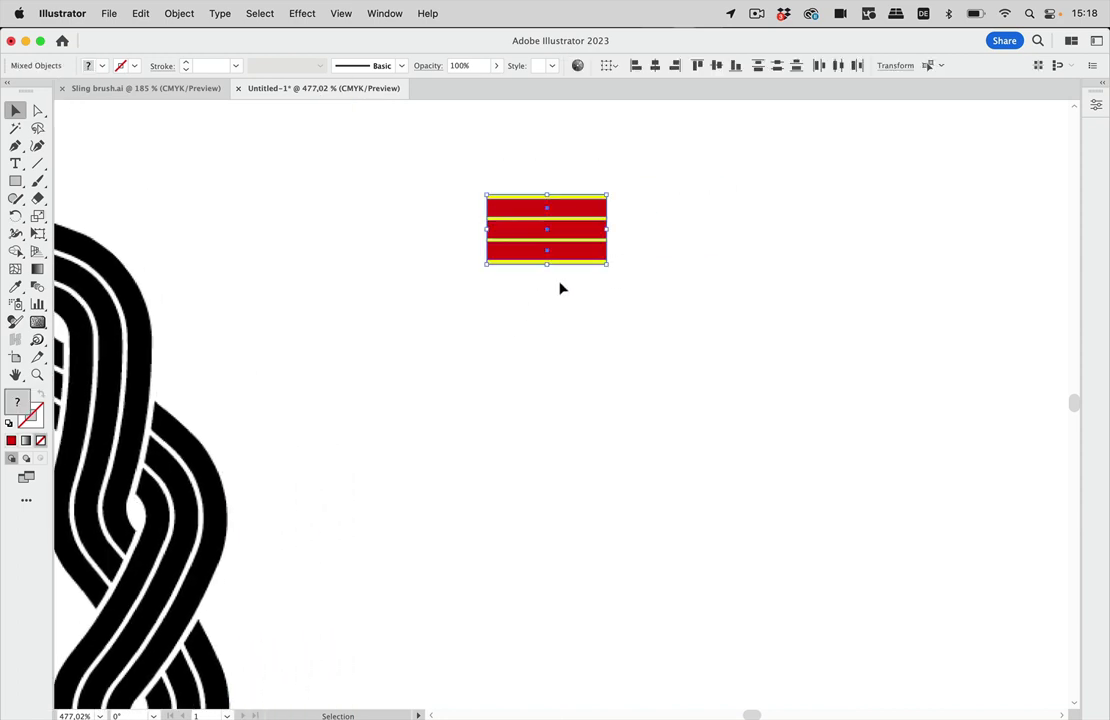
left_click(384, 14)
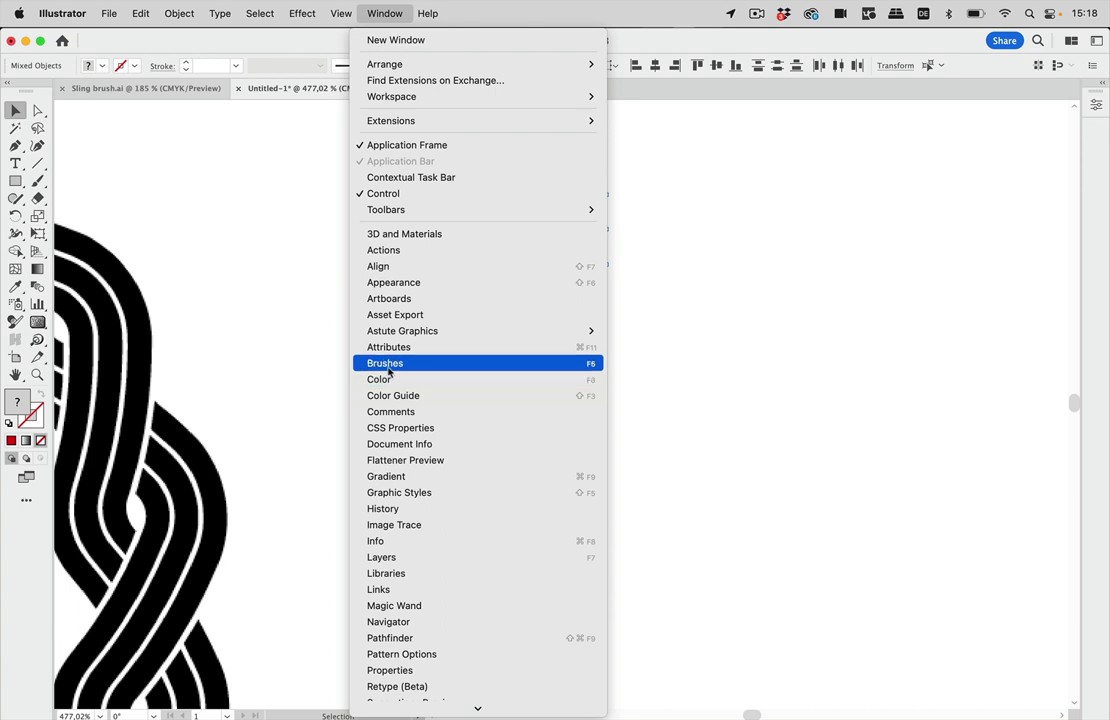
left_click(385, 363)
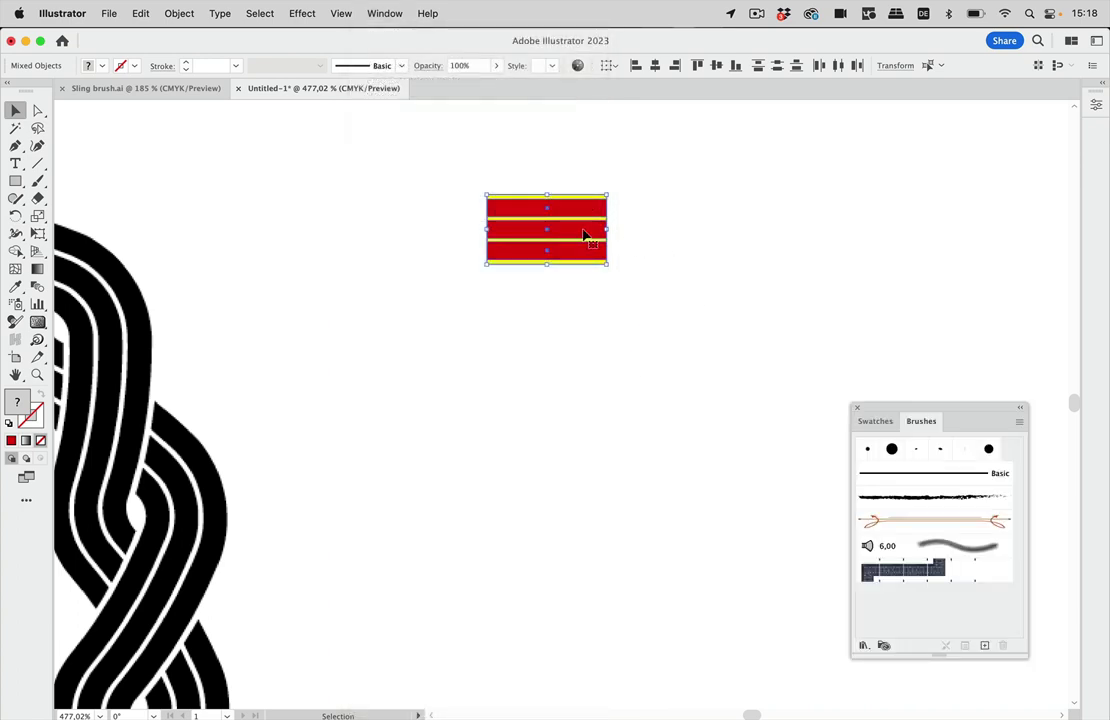
mouse_move(590, 235)
left_mouse_down()
mouse_move(793, 515)
mouse_move(887, 609)
mouse_move(856, 588)
left_mouse_up()
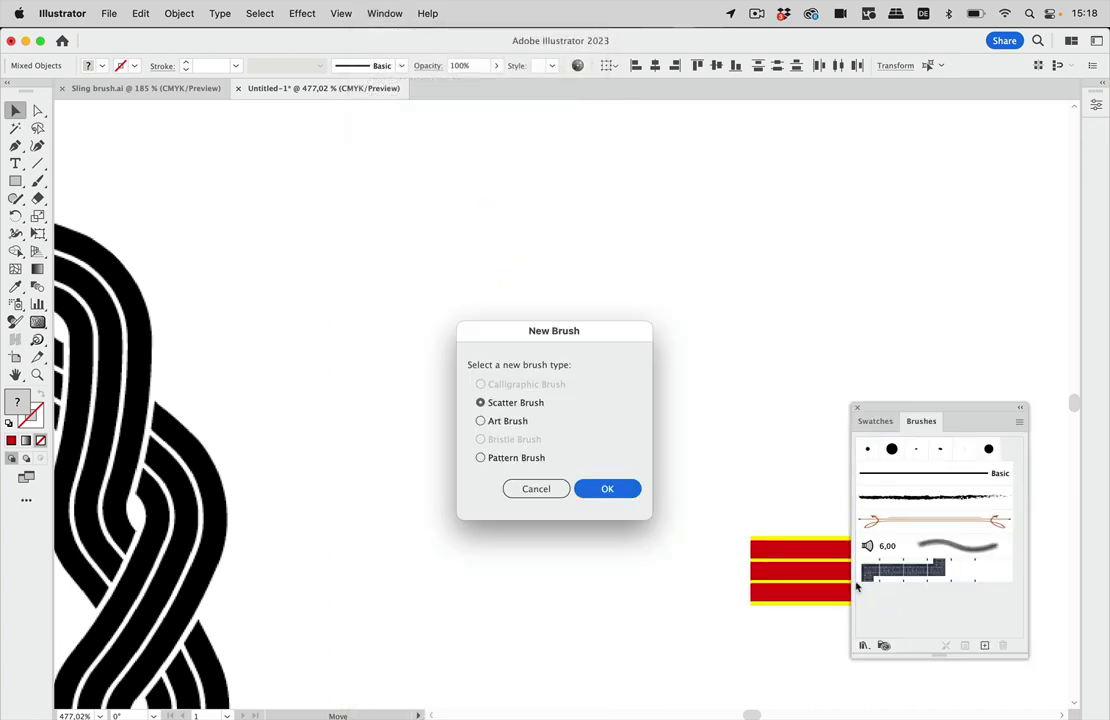
left_click(517, 422)
key("Return")
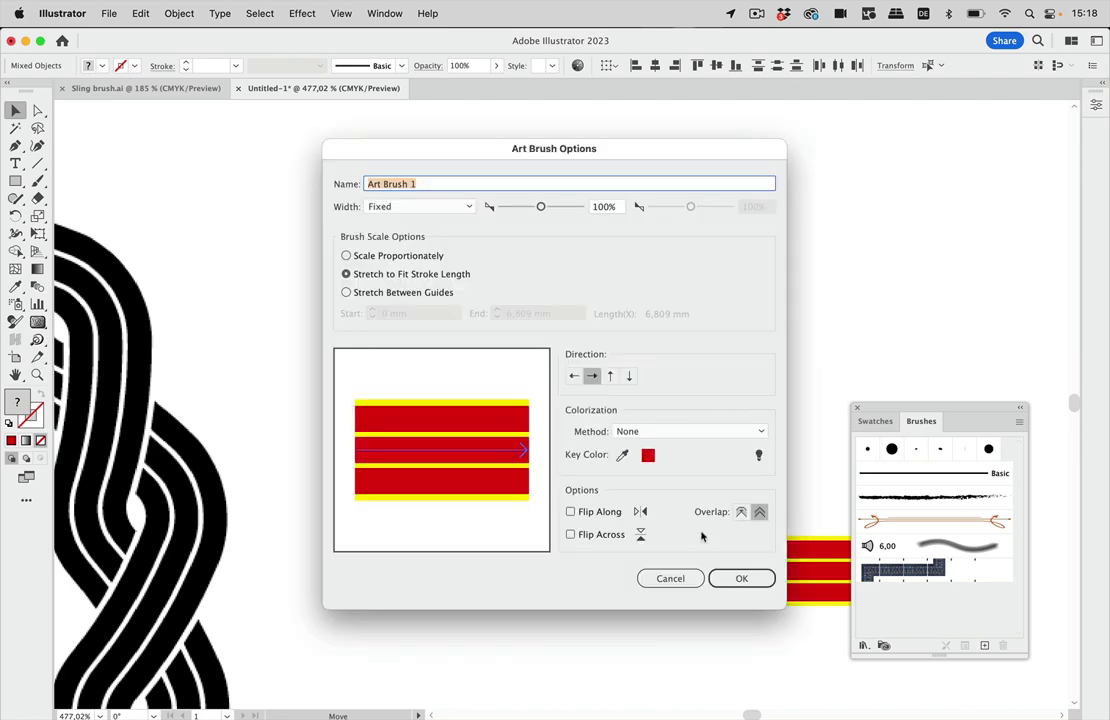
left_click(729, 578)
Draw a long horizontal straight line in the empty area above and to the right of the striped artwork
scroll(566, 412, "down", 5)
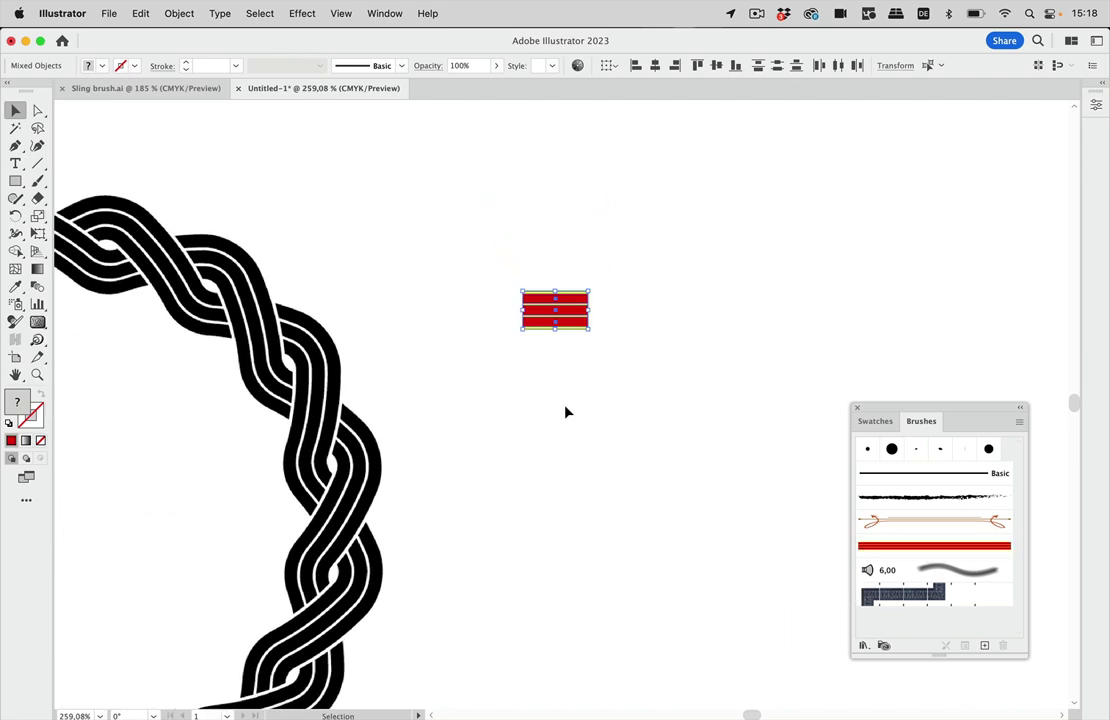
scroll(566, 412, "down", 1)
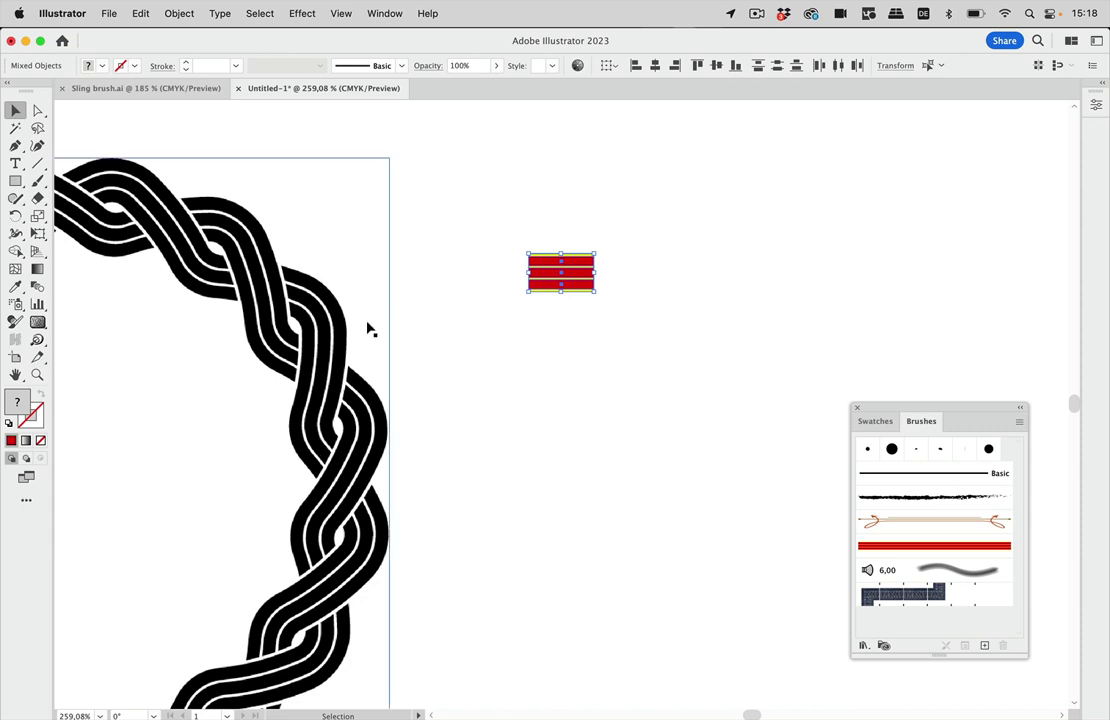
scroll(401, 411, "up", 3)
scroll(401, 411, "right", 2)
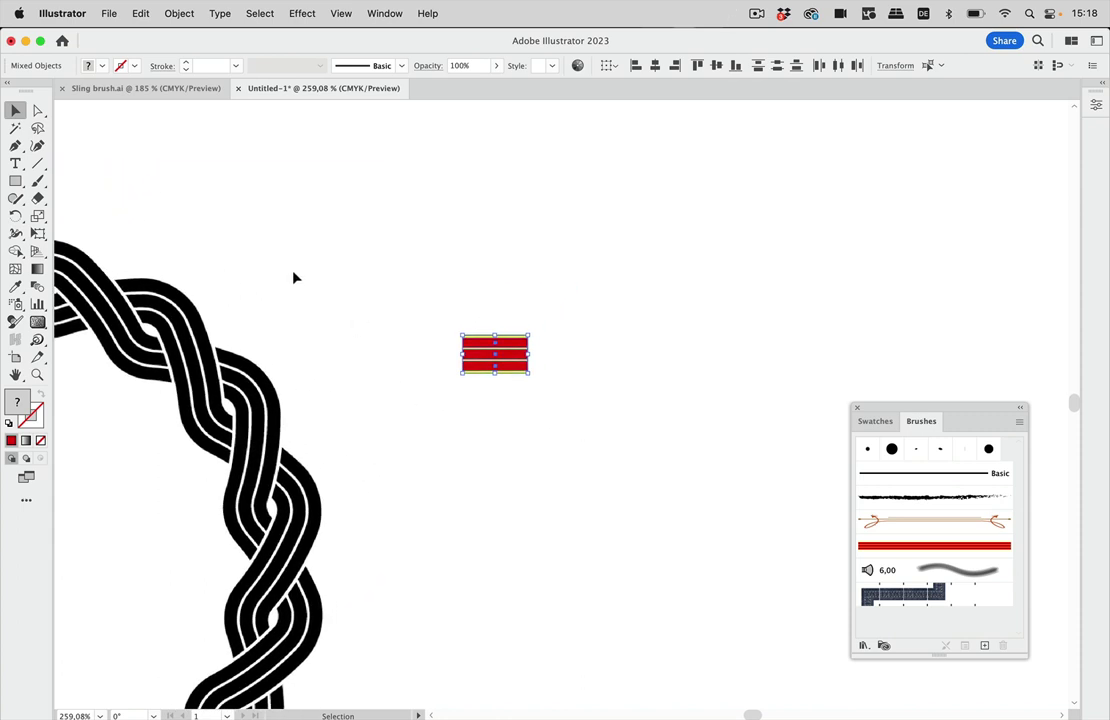
left_click(37, 163)
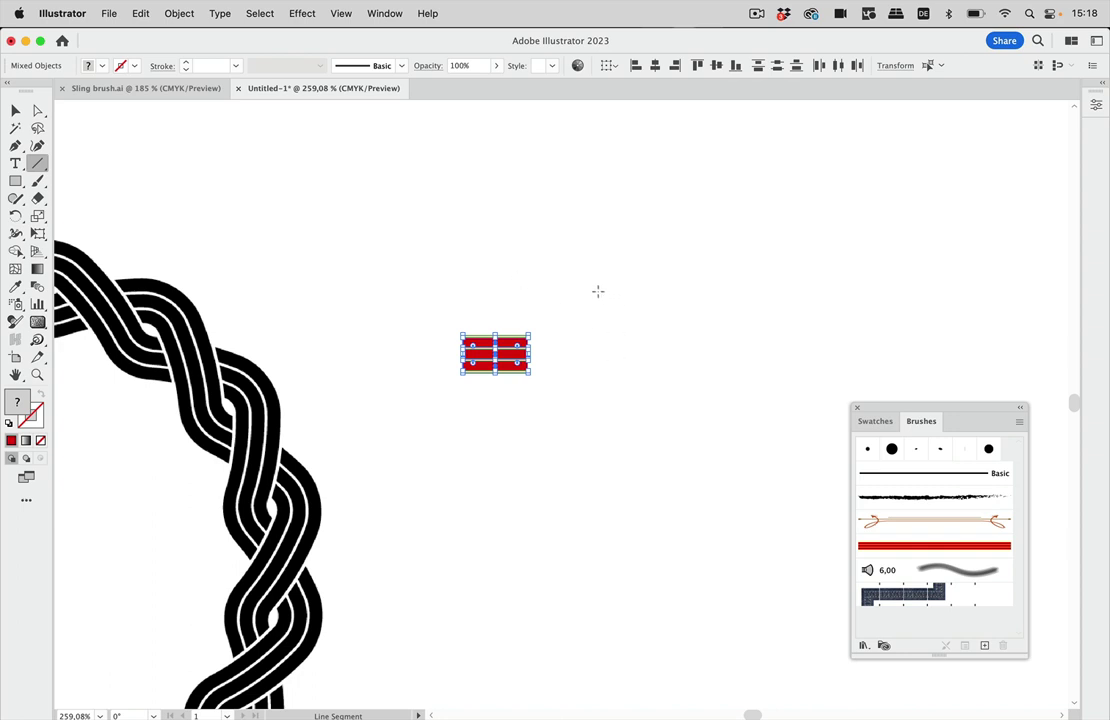
mouse_move(591, 287)
left_mouse_down()
mouse_move(912, 367)
mouse_move(951, 356)
left_mouse_up()
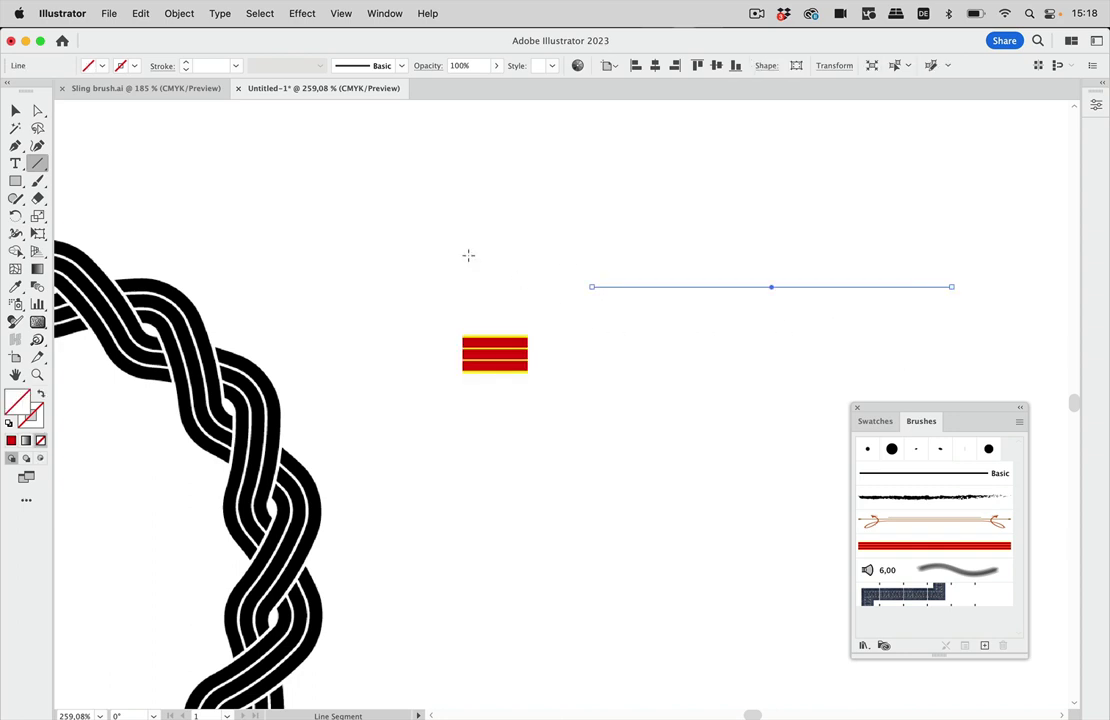
Give the horizontal line a black stroke and apply the red and yellow striped art brush to it
left_click(122, 66)
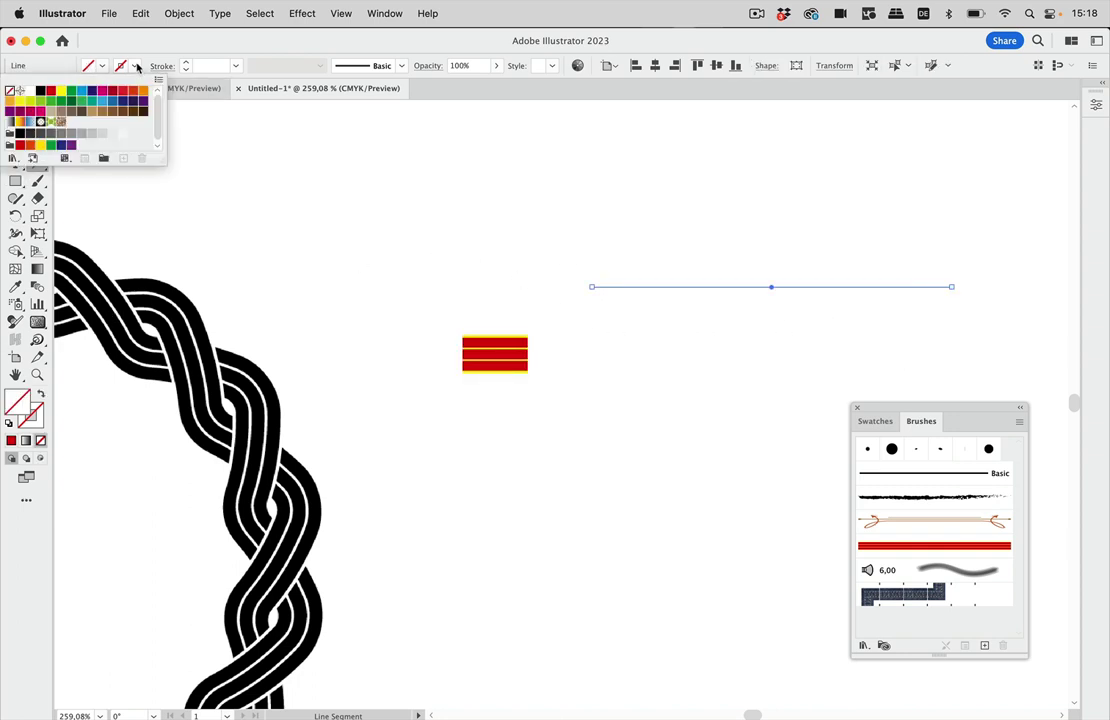
left_click(42, 91)
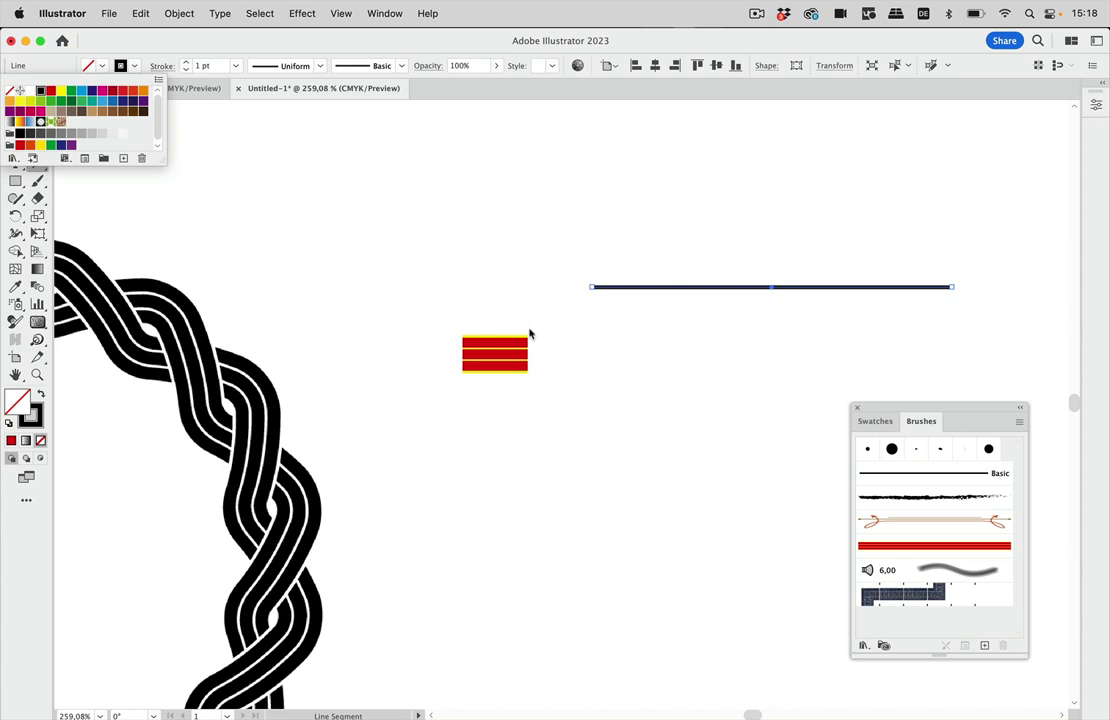
key("Escape")
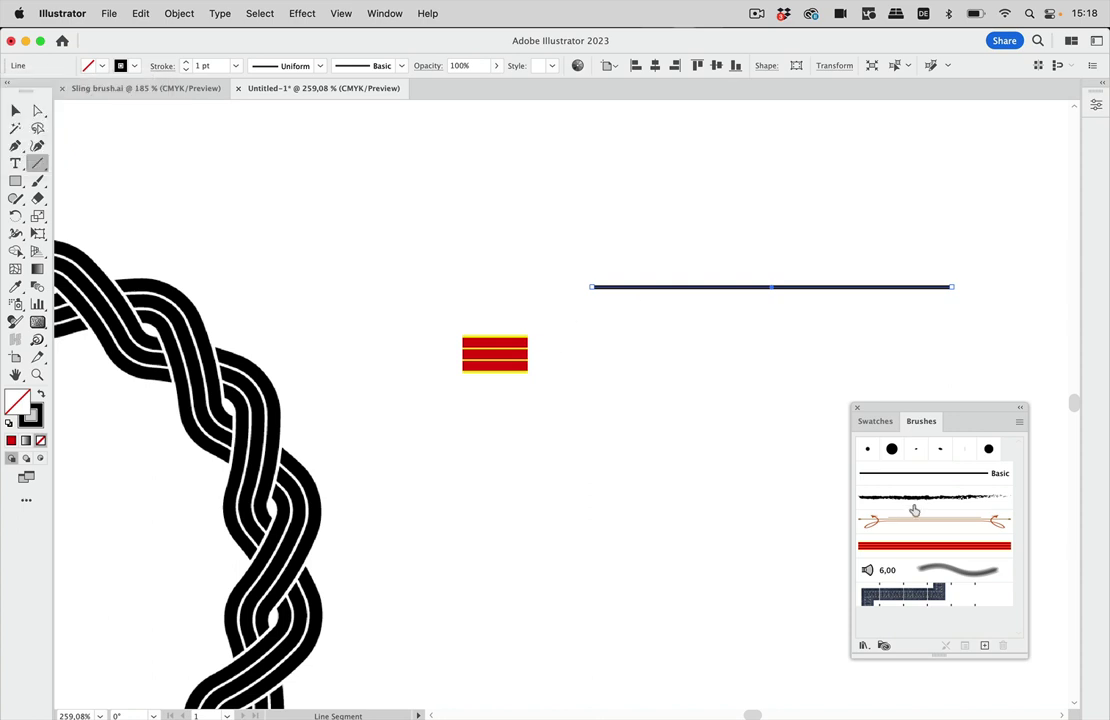
left_click(919, 547)
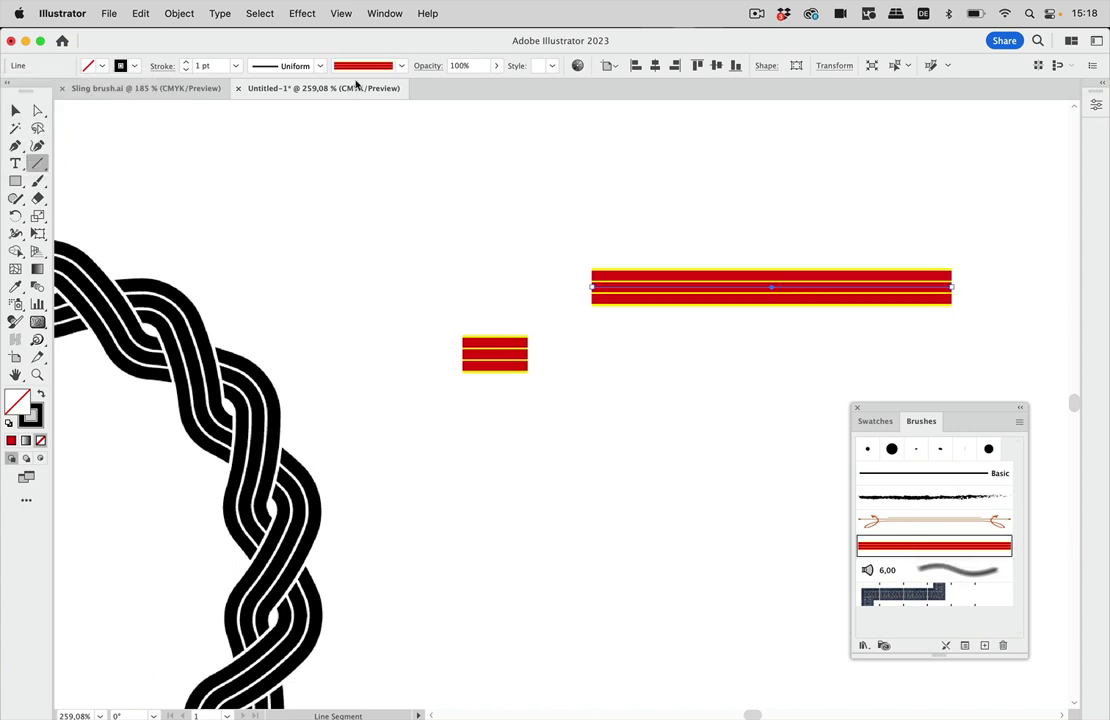
Apply a Zig Zag effect to the striped line with an absolute size of 2,82 mm, 4 ridges per segment and Corner points
left_click(309, 14)
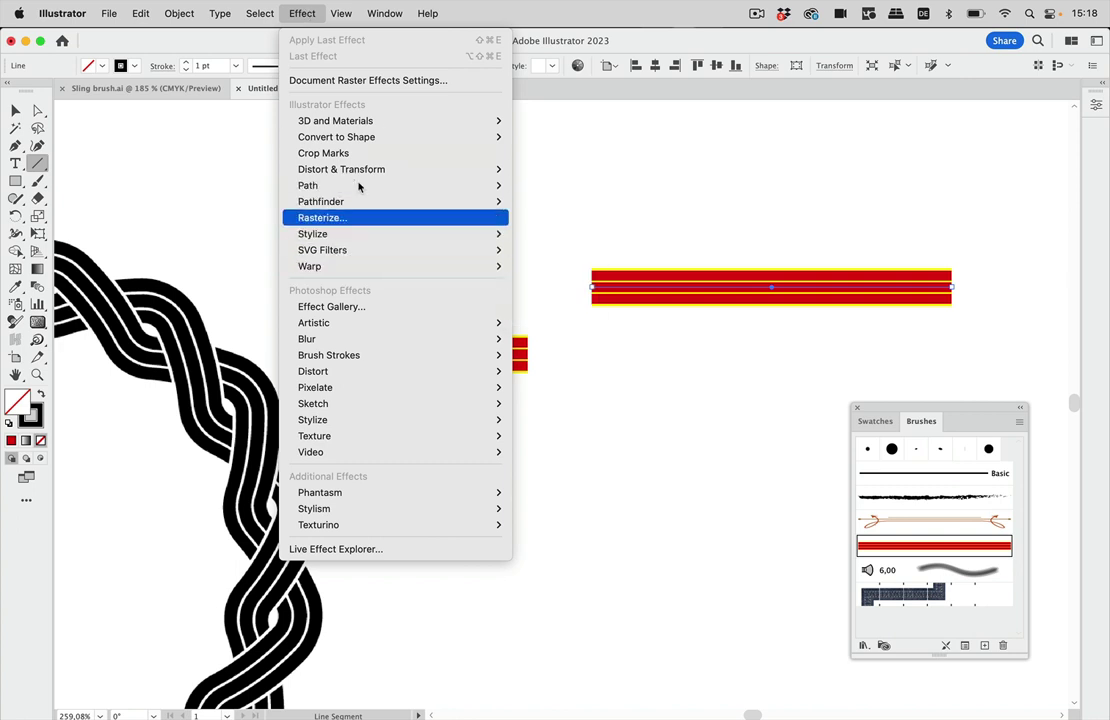
mouse_move(378, 168)
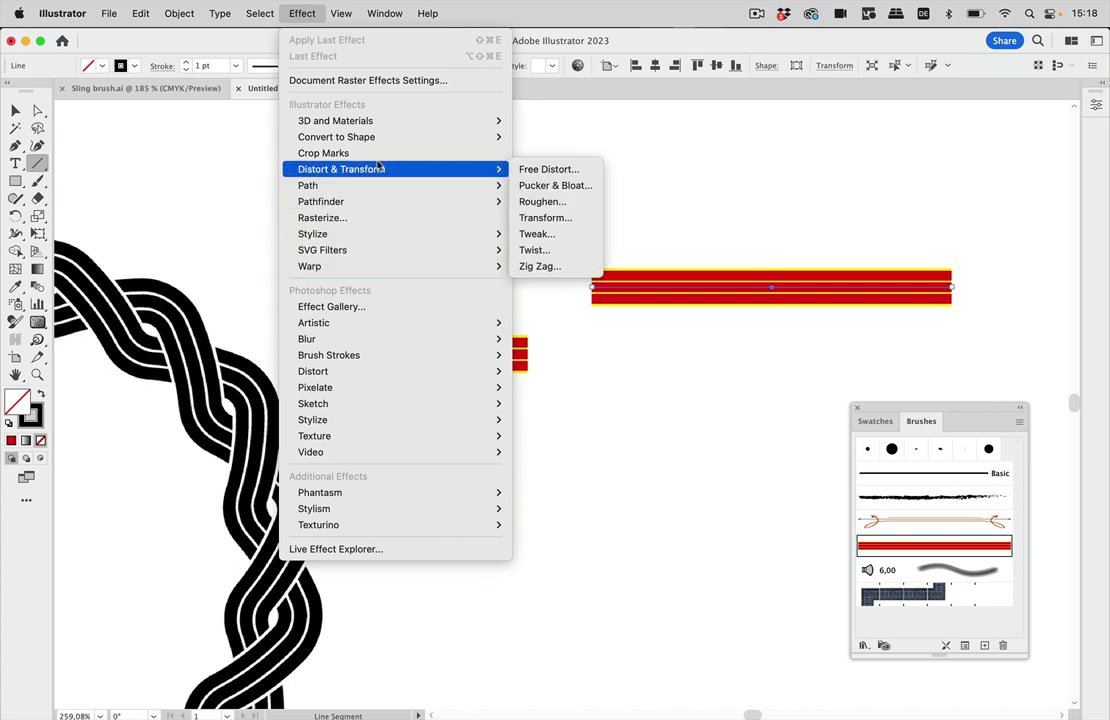
left_click(570, 265)
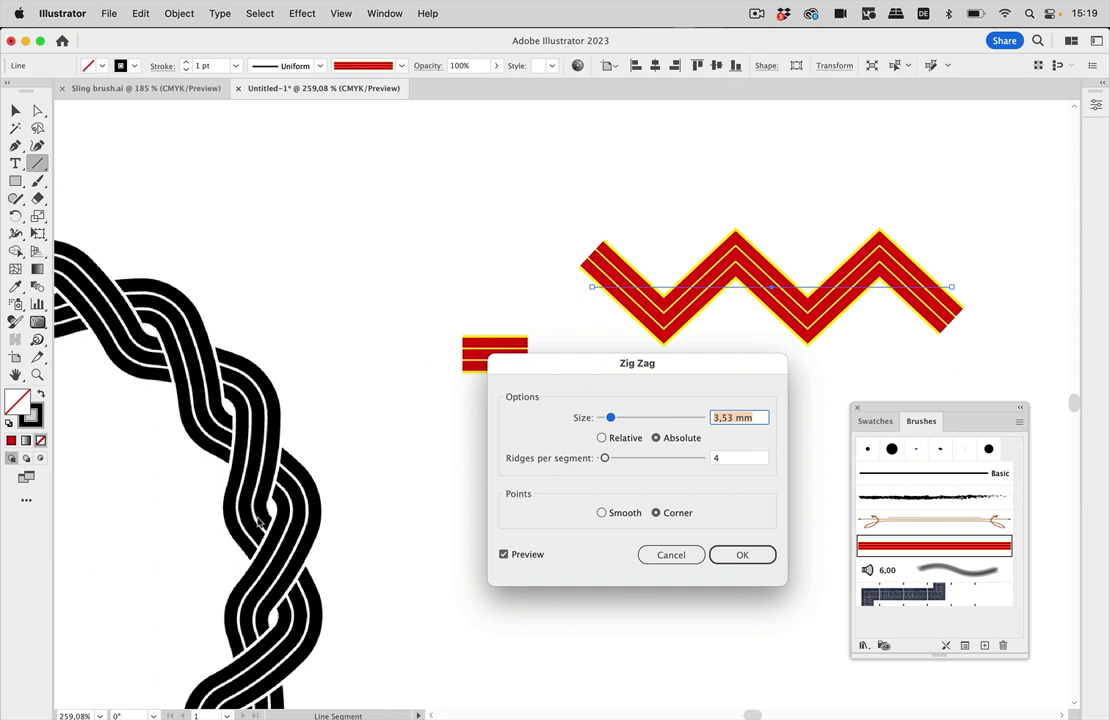
left_click(625, 514)
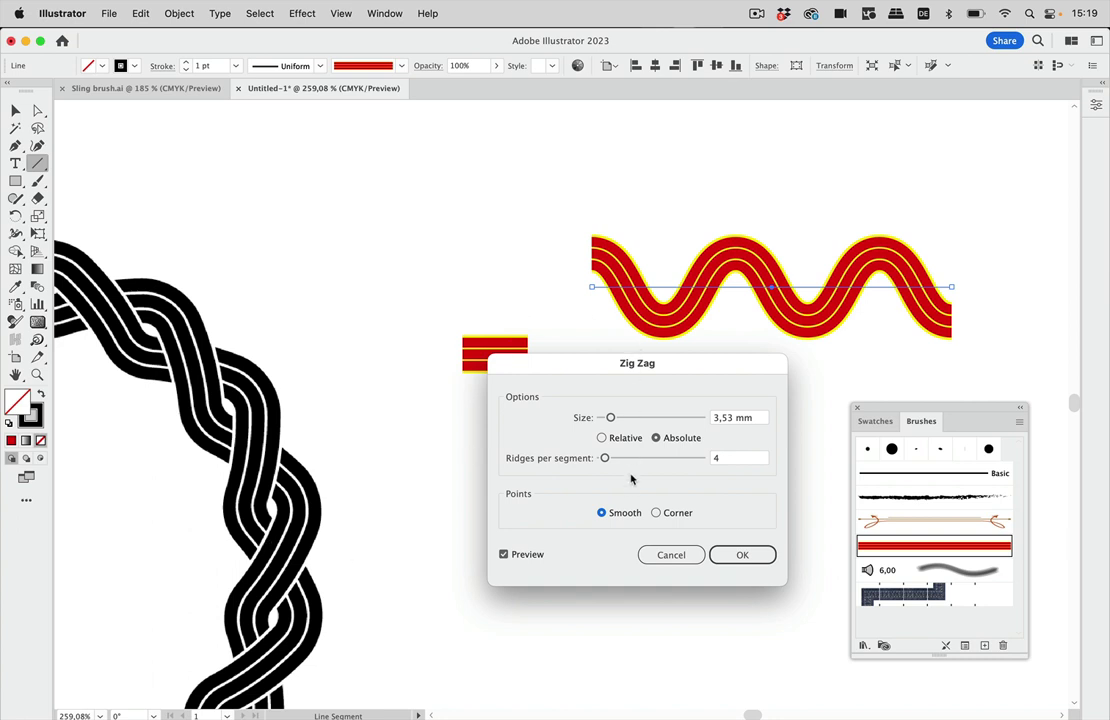
left_click(681, 517)
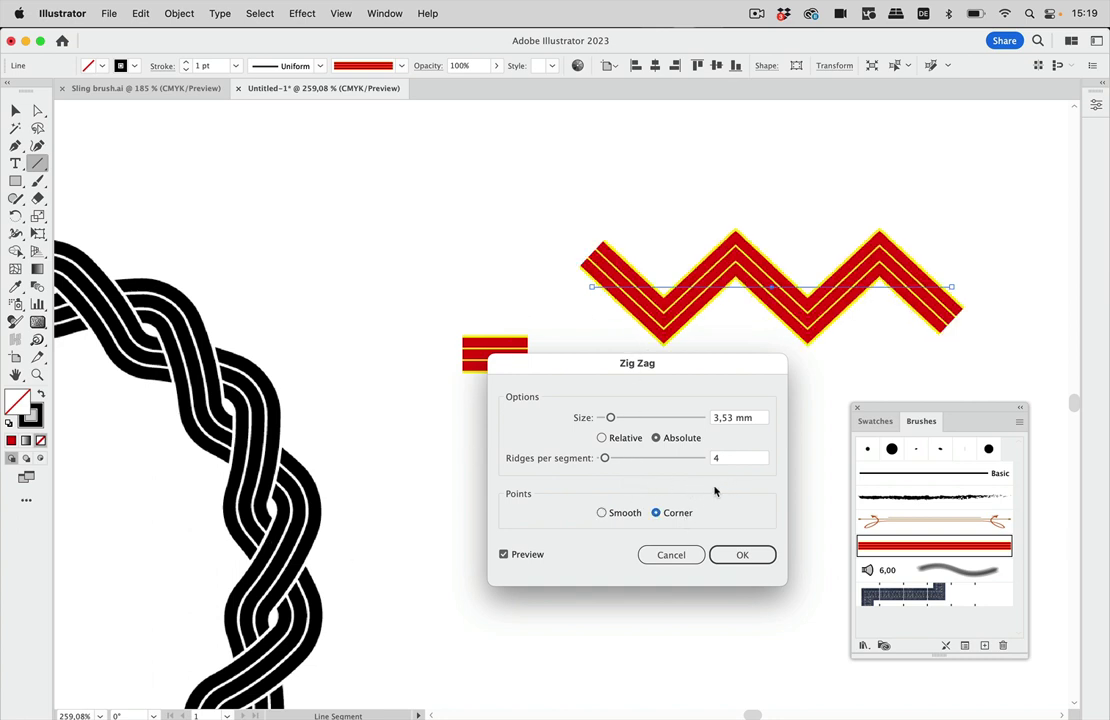
left_click_drag(611, 418, 608, 419)
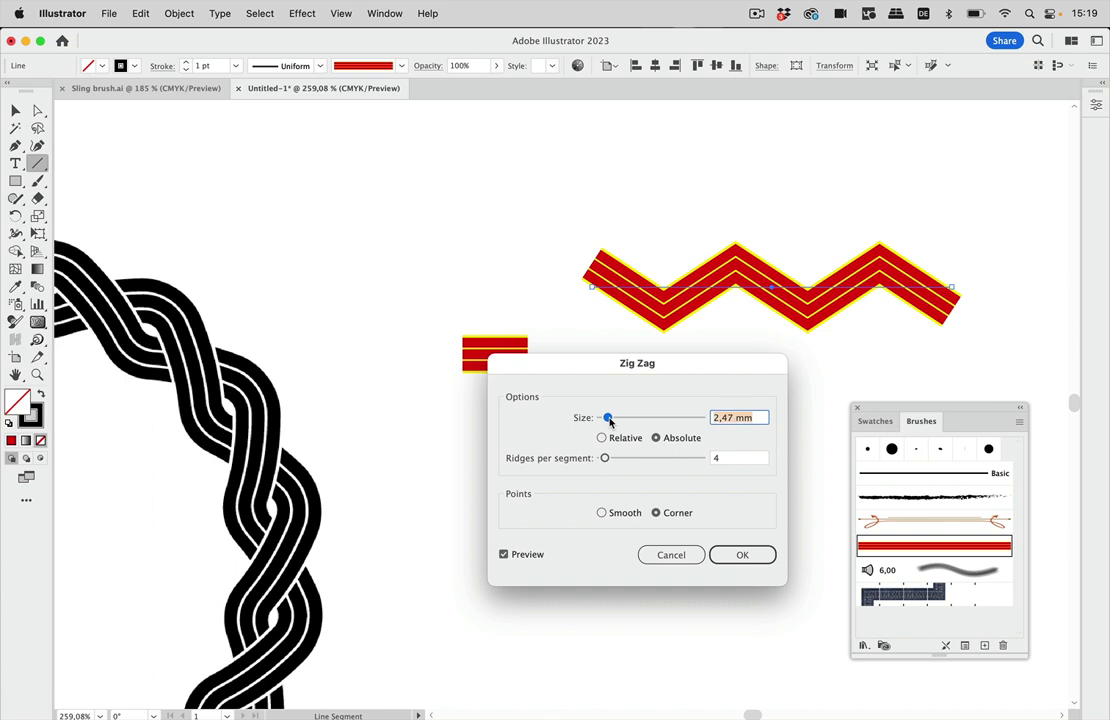
left_click_drag(609, 419, 611, 420)
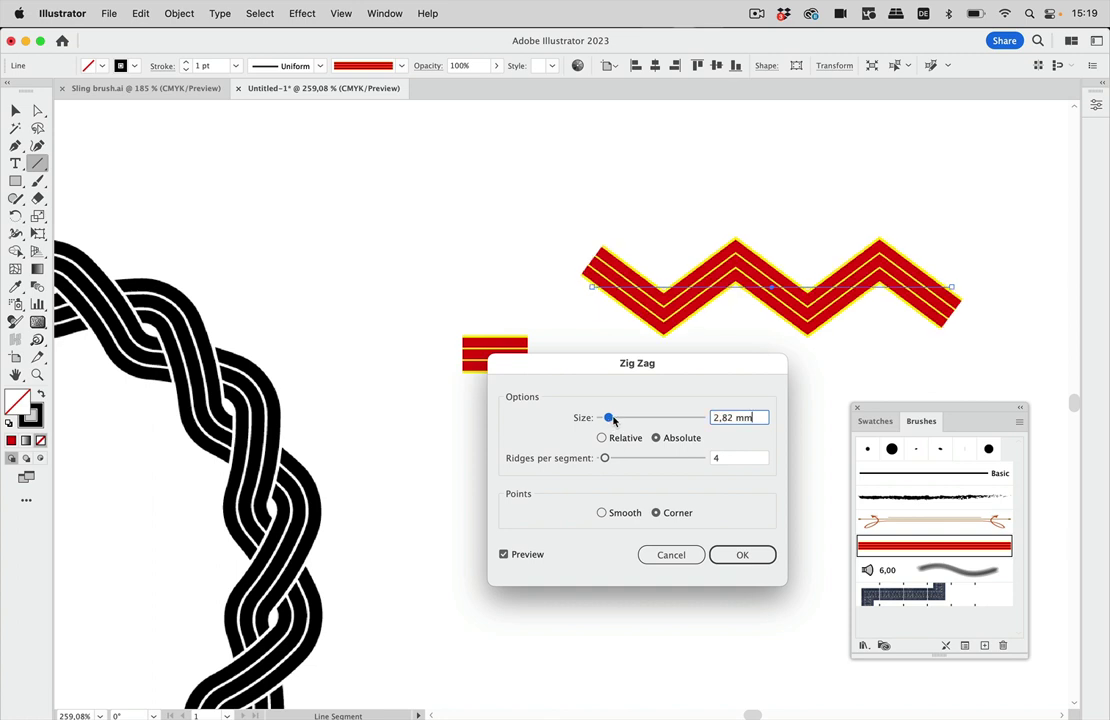
left_click(758, 553)
Replace the zigzag line's striped art brush with the Basic brush
scroll(833, 283, "right", 5)
scroll(833, 283, "down", 1)
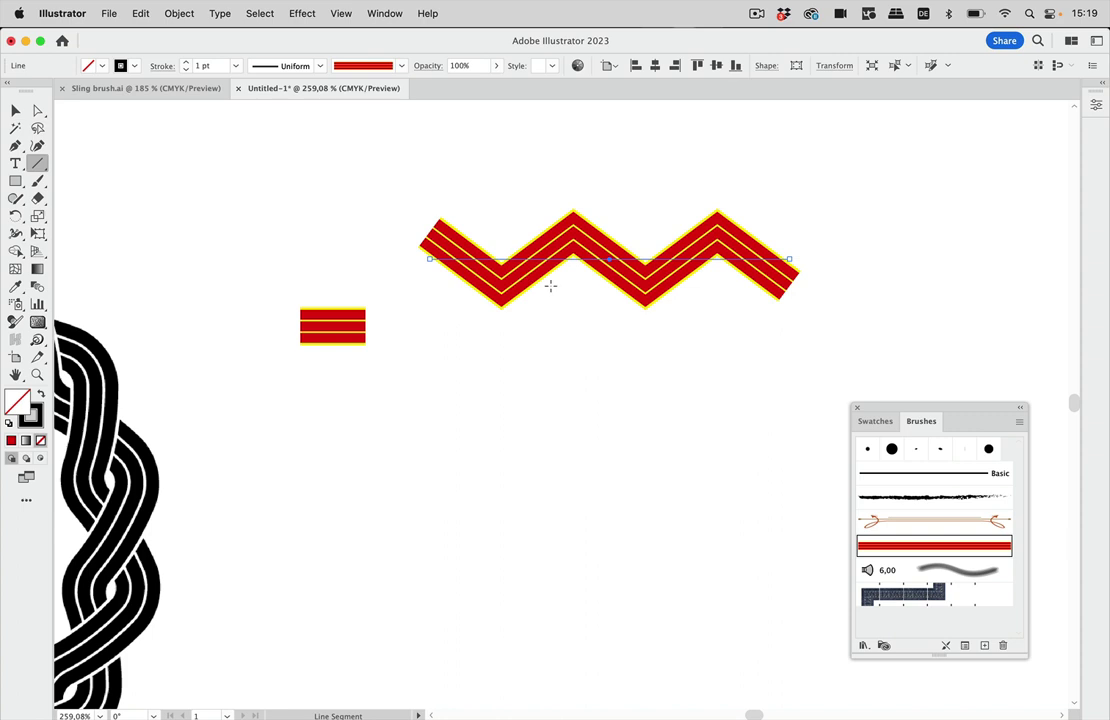
left_click(399, 67)
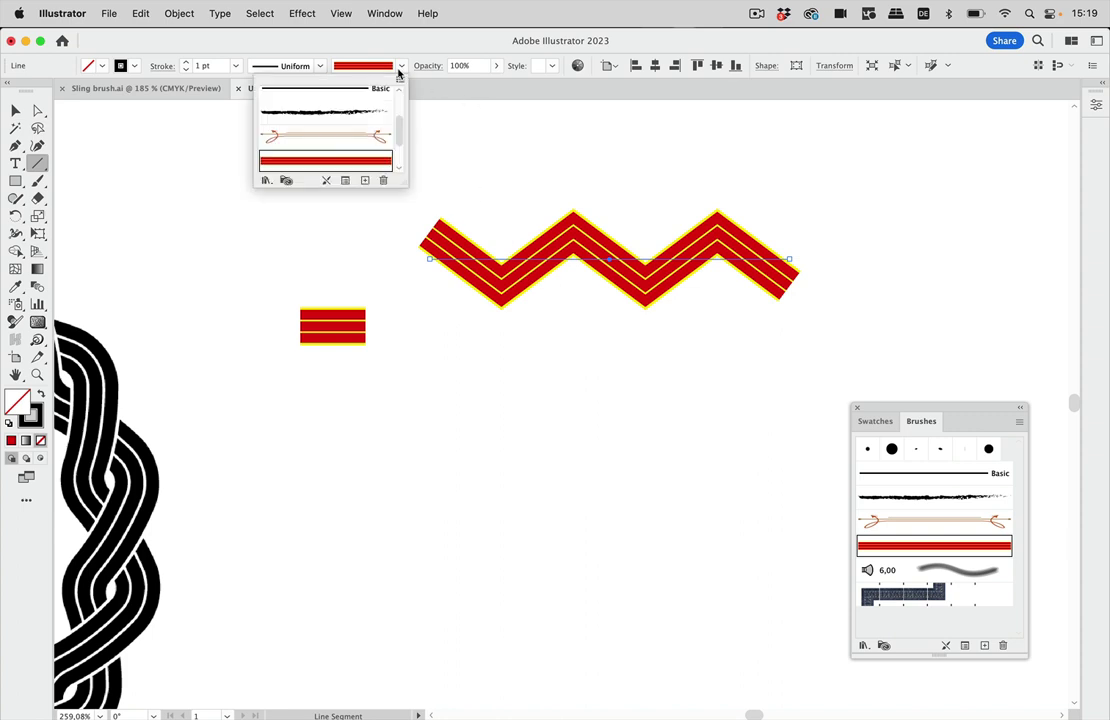
left_click(353, 88)
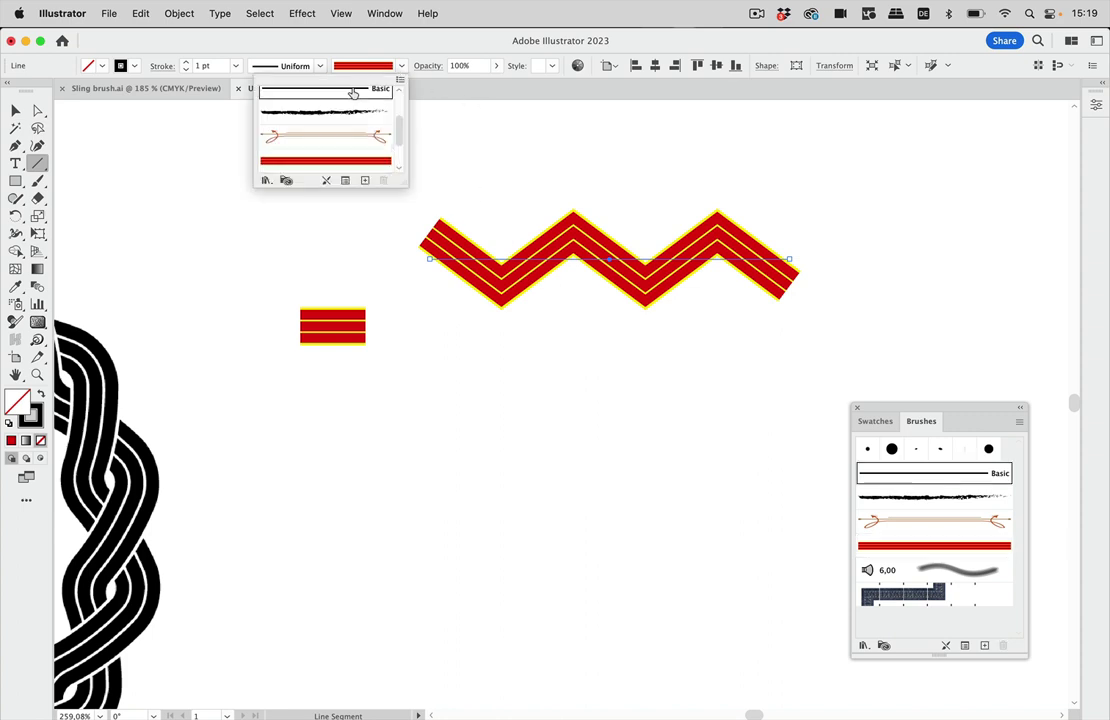
Expand the appearance of the black zigzag line into an editable path
left_click(180, 13)
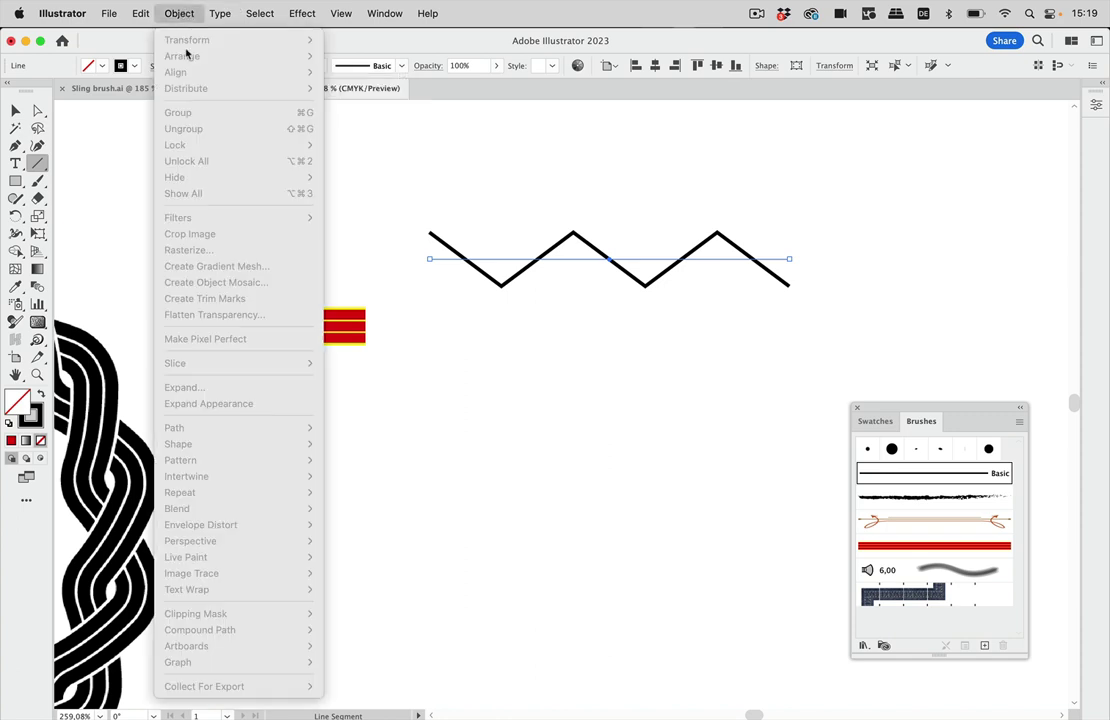
left_click(182, 13)
left_click(182, 13)
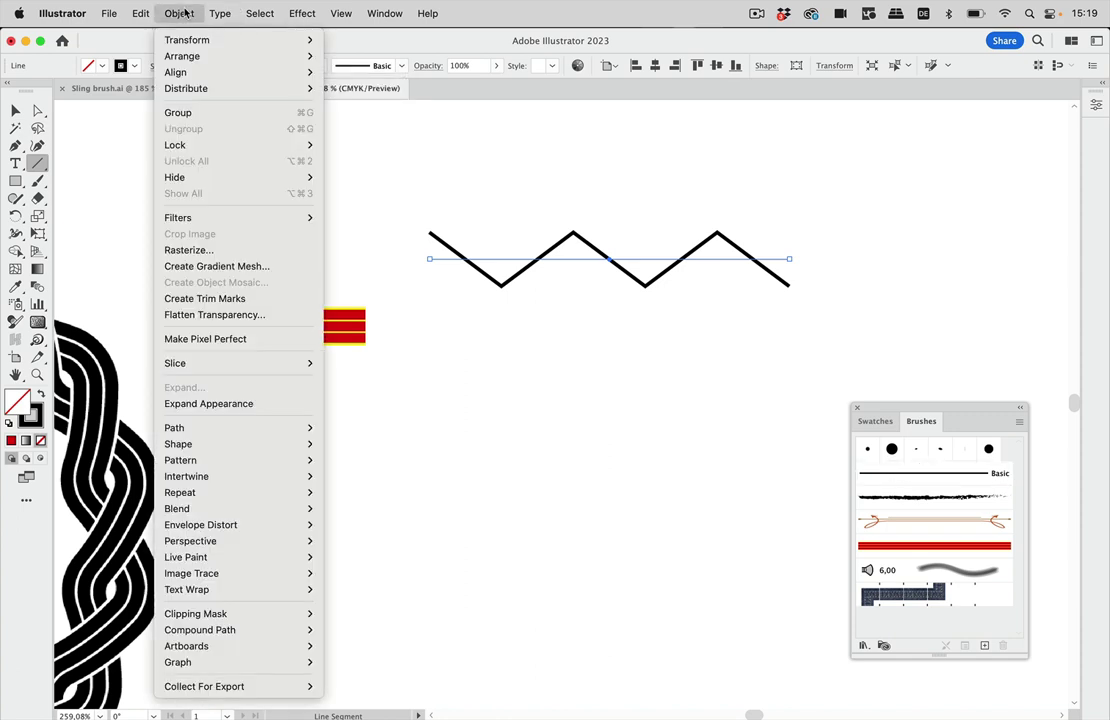
left_click(228, 403)
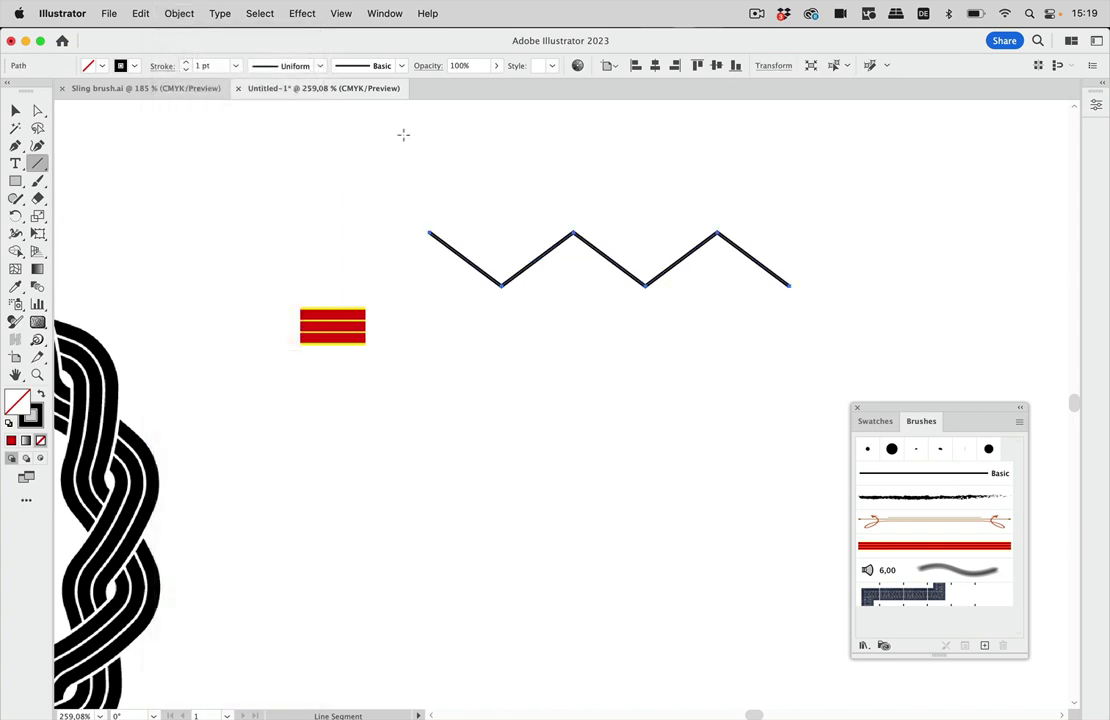
Stretch the expanded zigzag path downwards by nearly half its height, keeping its upper edge in place
left_click(37, 110)
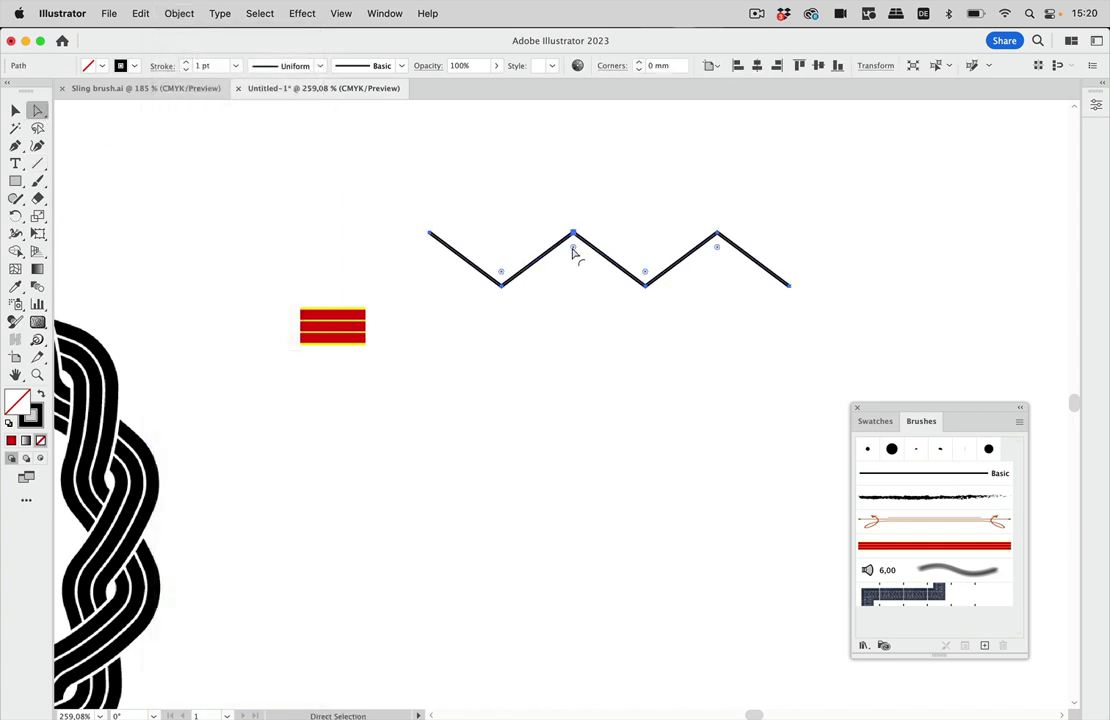
left_click_drag(574, 248, 555, 170)
left_click(17, 111)
left_click(598, 240)
left_click(604, 252)
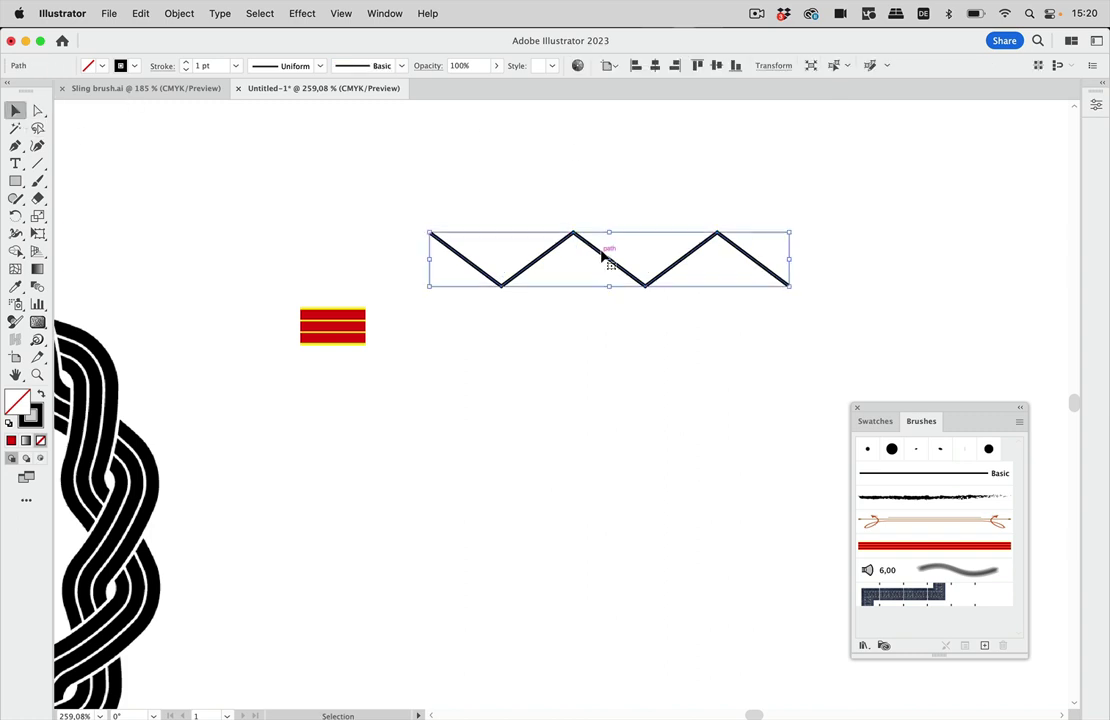
left_click_drag(613, 288, 612, 307)
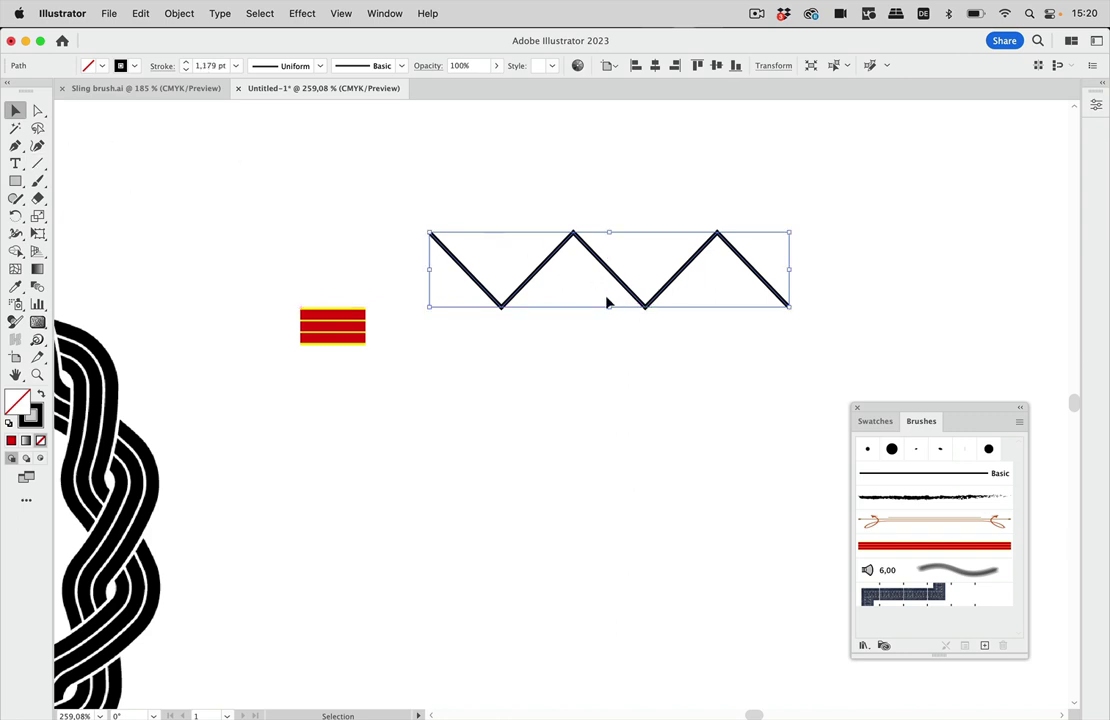
left_click_drag(611, 310, 611, 313)
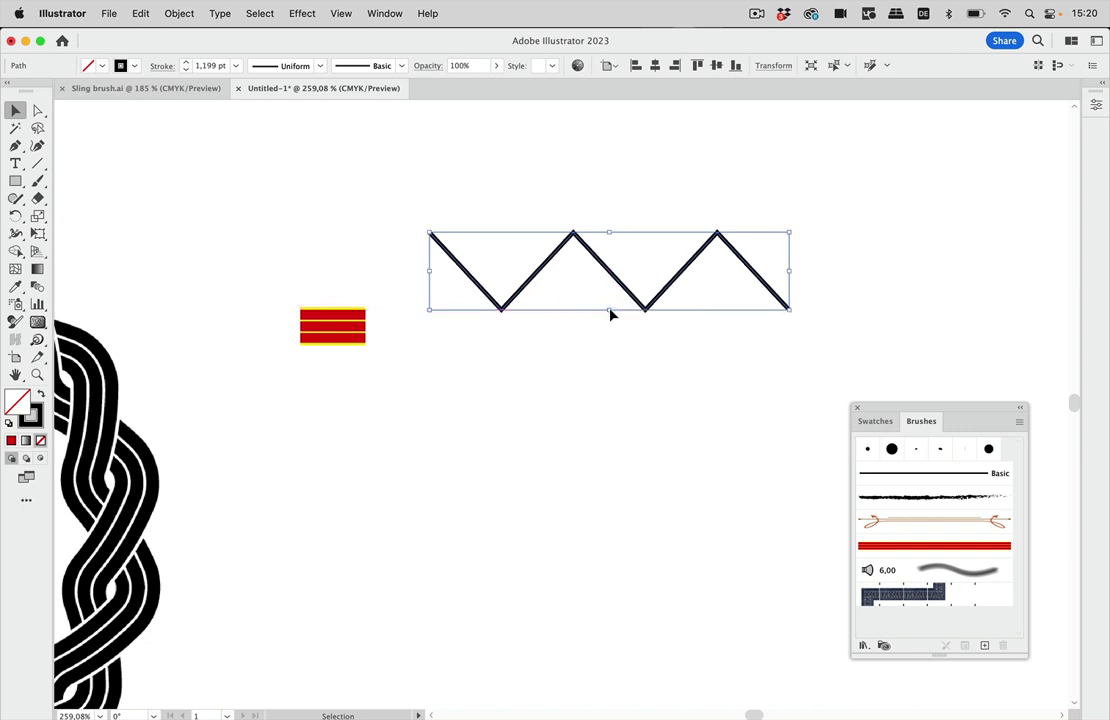
Round all the zigzag path's corners to a radius of about 2,45 mm
left_click(37, 111)
left_click_drag(575, 248, 578, 273)
left_click_drag(578, 272, 577, 268)
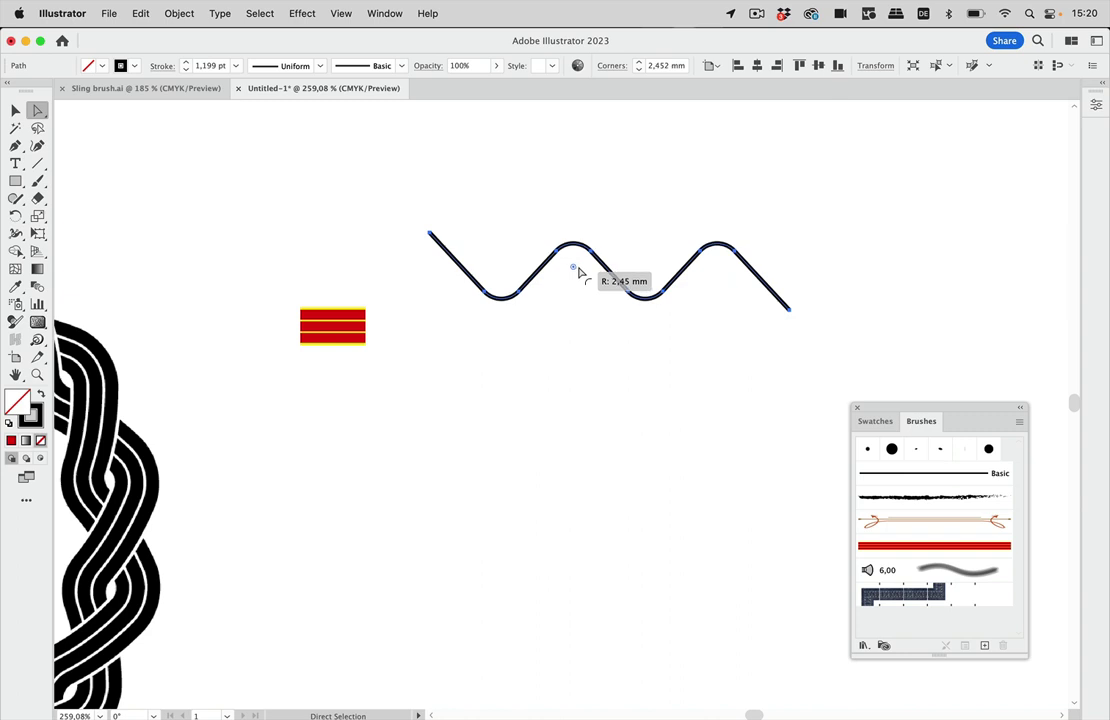
Apply the red and yellow striped art brush to the rounded wave and widen it to the right by about a quarter
left_click(14, 112)
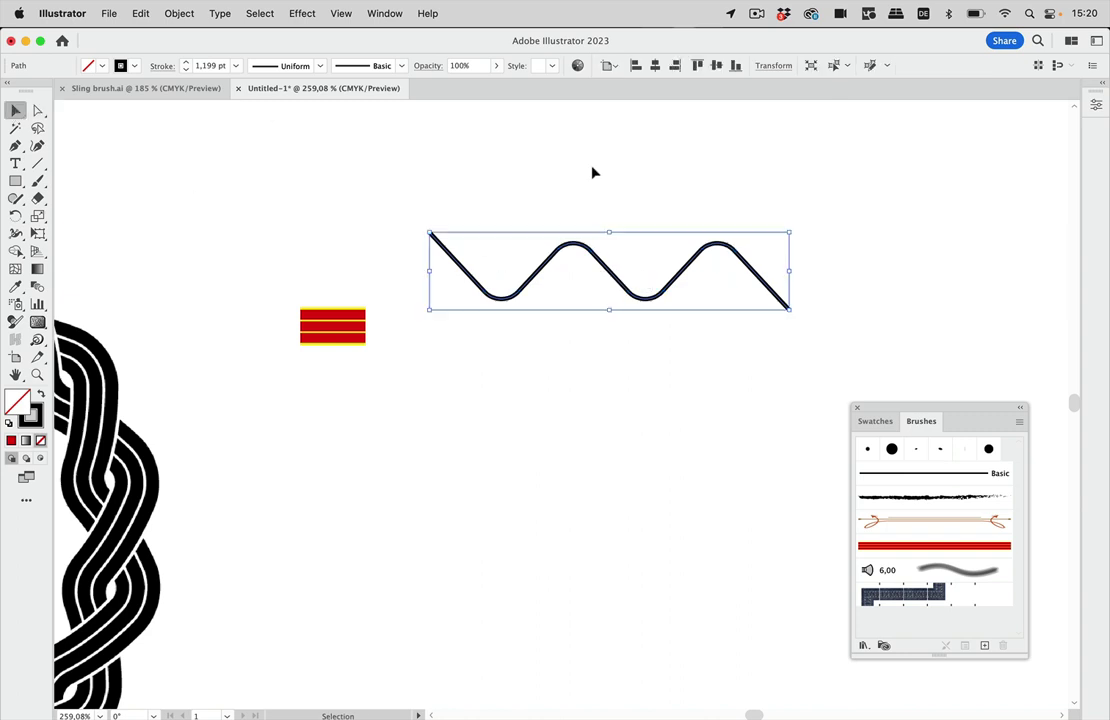
left_click(929, 548)
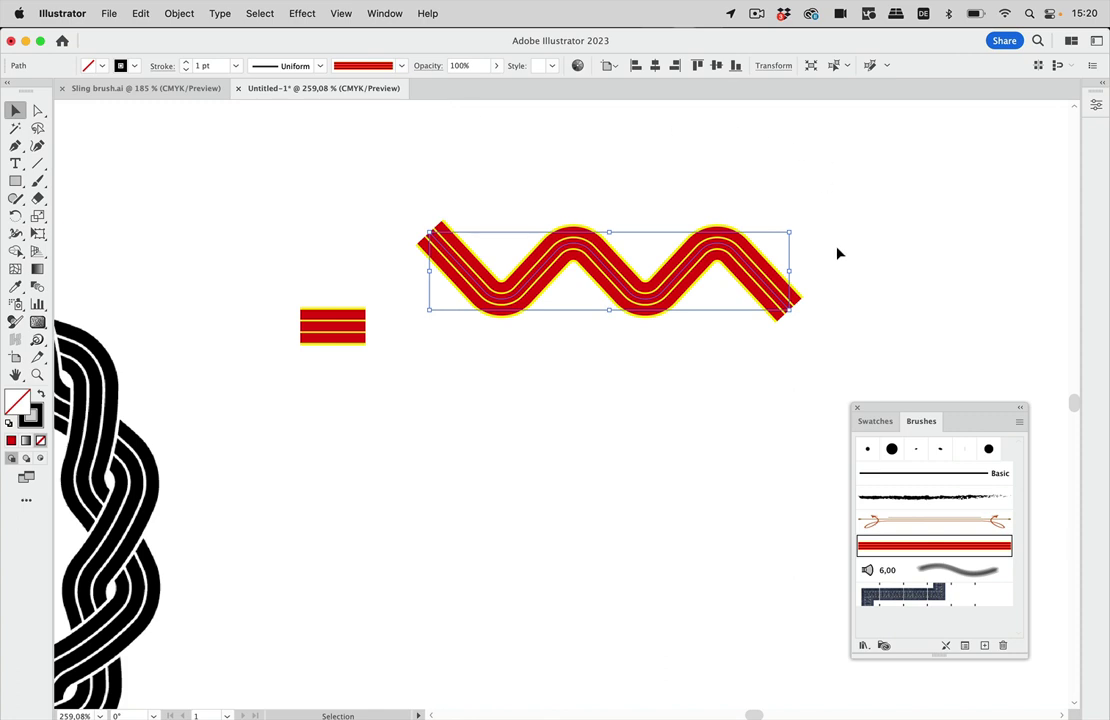
left_click_drag(789, 271, 884, 271)
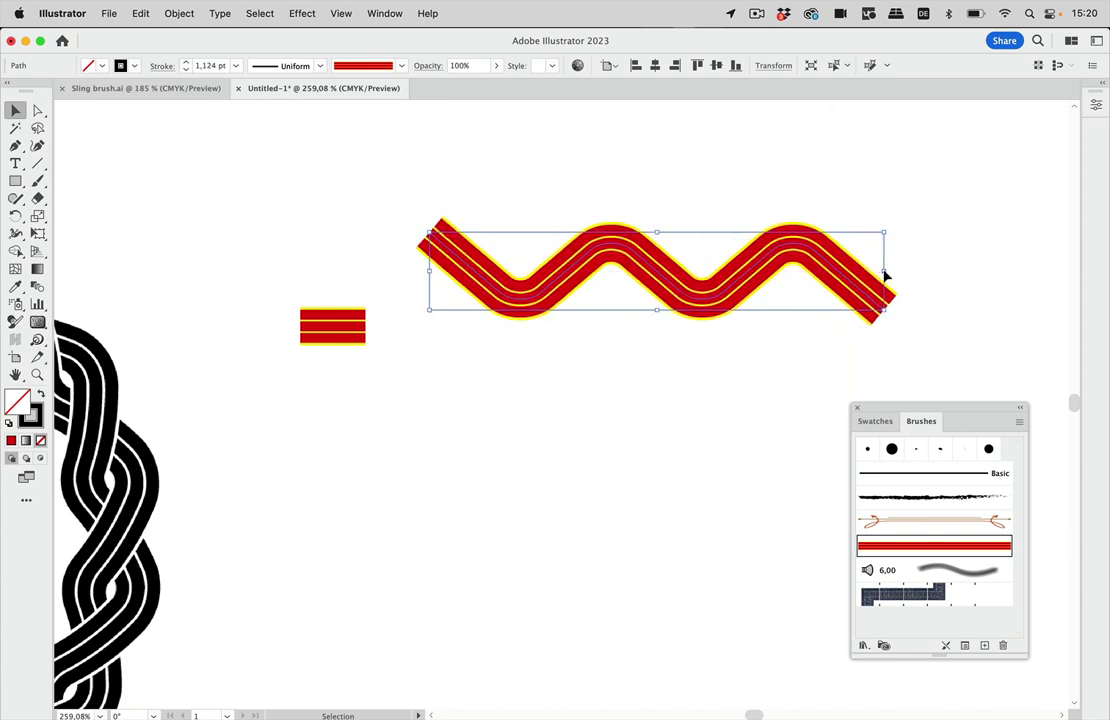
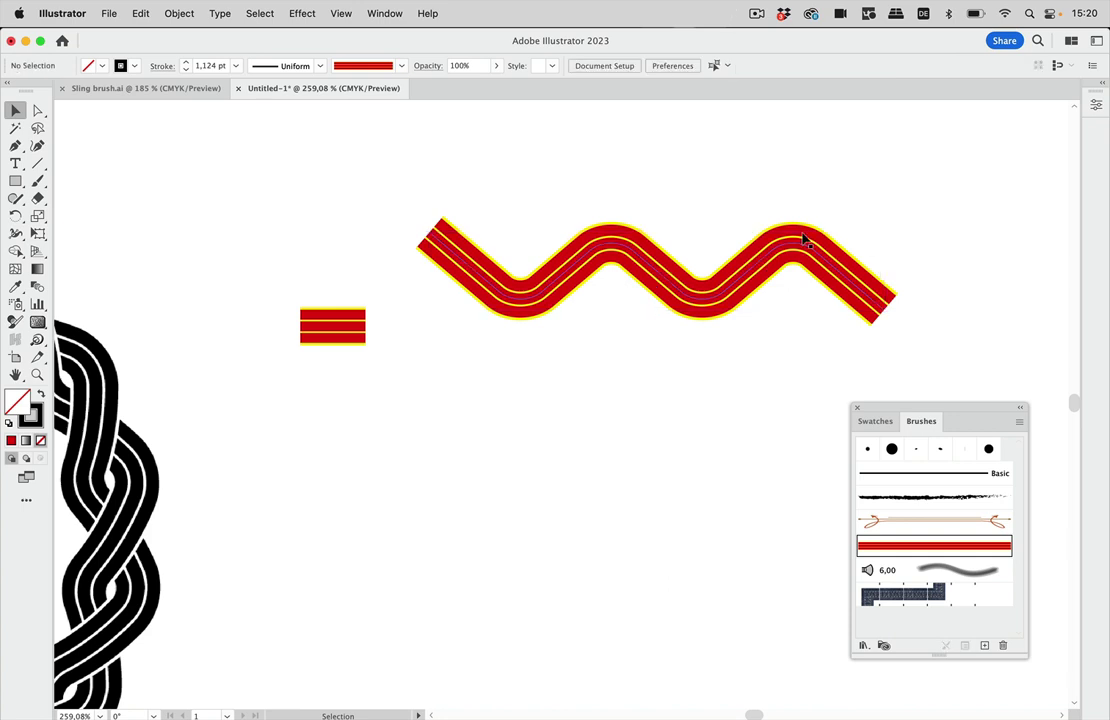
Reflect a copy of the striped wave across the horizontal axis to form two crossing strands
scroll(805, 240, "right", 3)
scroll(805, 240, "down", 1)
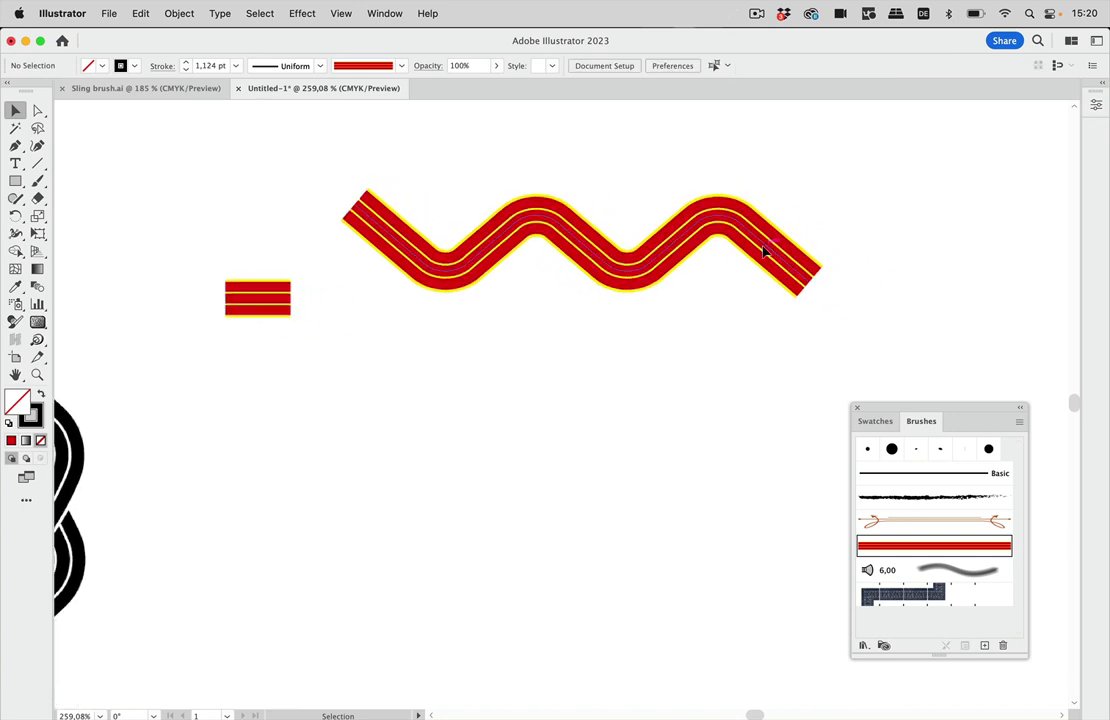
left_click(764, 251)
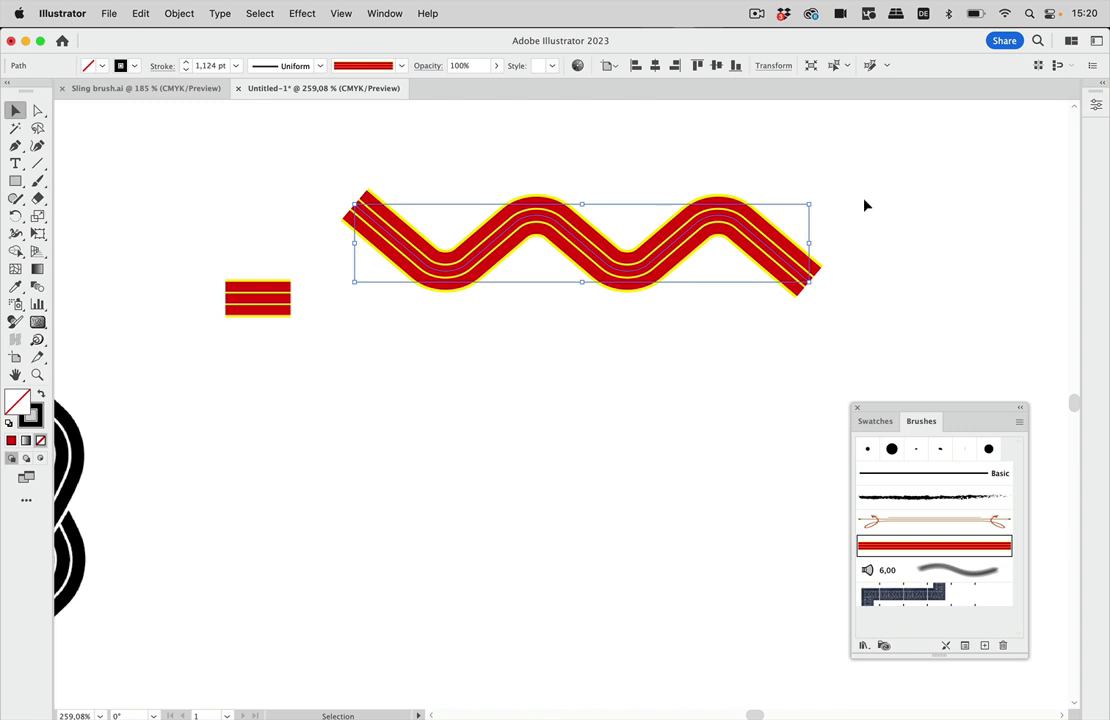
left_click(15, 216)
left_click(62, 234)
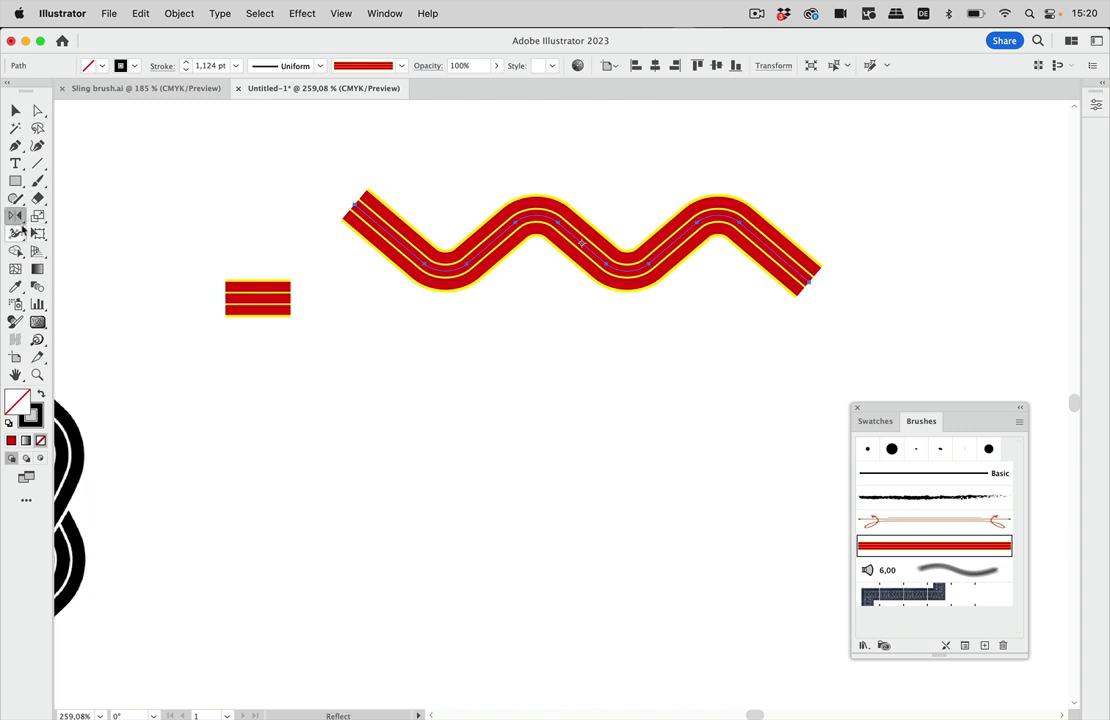
double_click(15, 216)
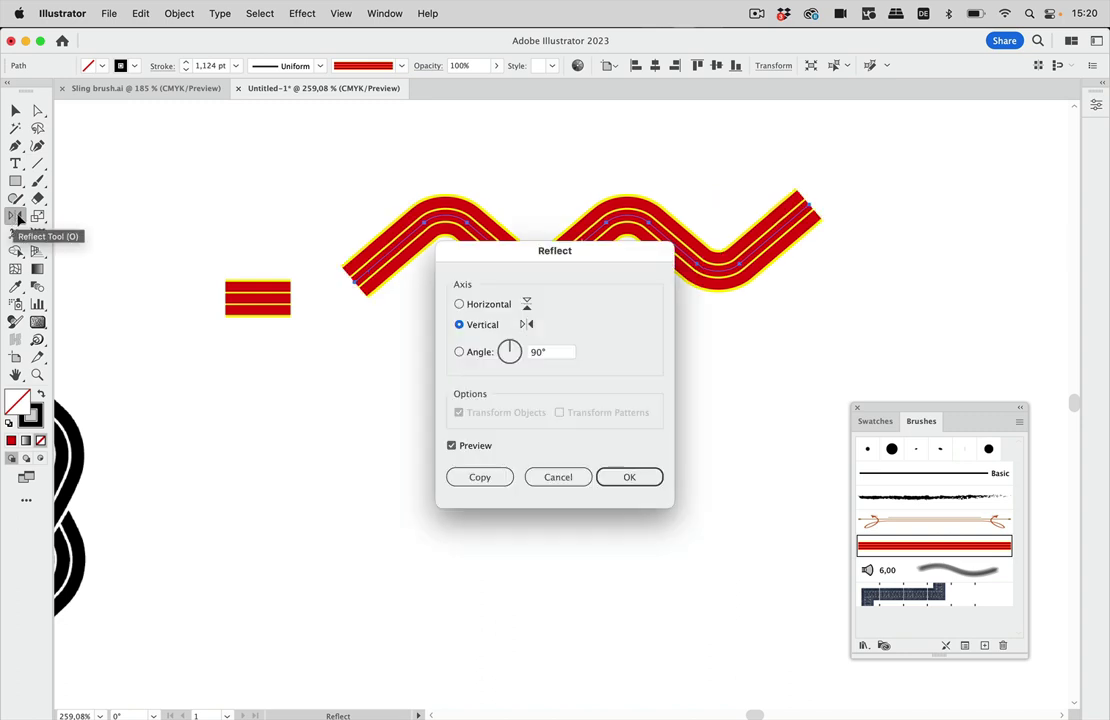
left_click(527, 306)
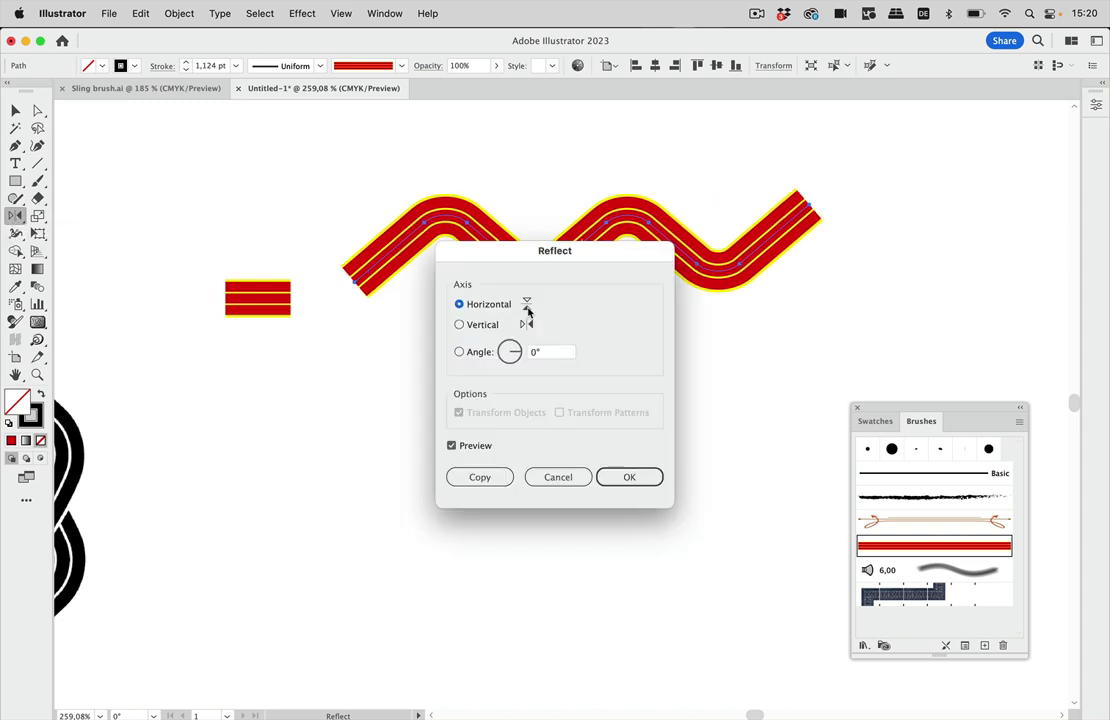
left_click(478, 477)
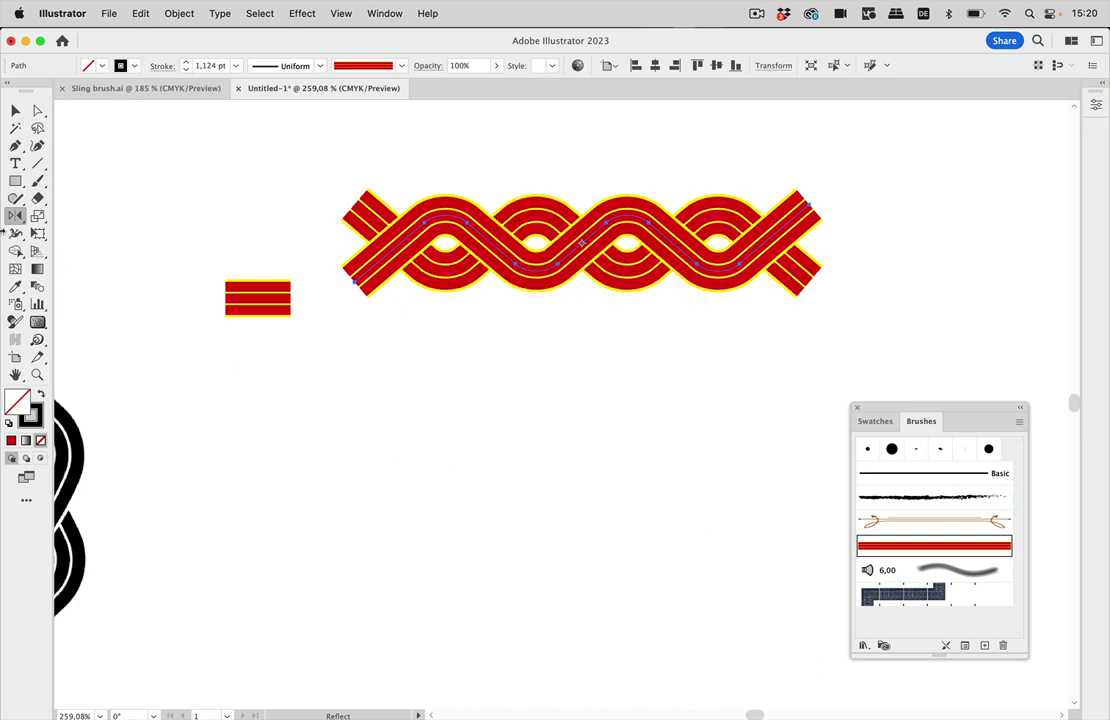
Select both striped waves and expand their appearance into filled shapes
left_click(17, 112)
left_click(654, 131)
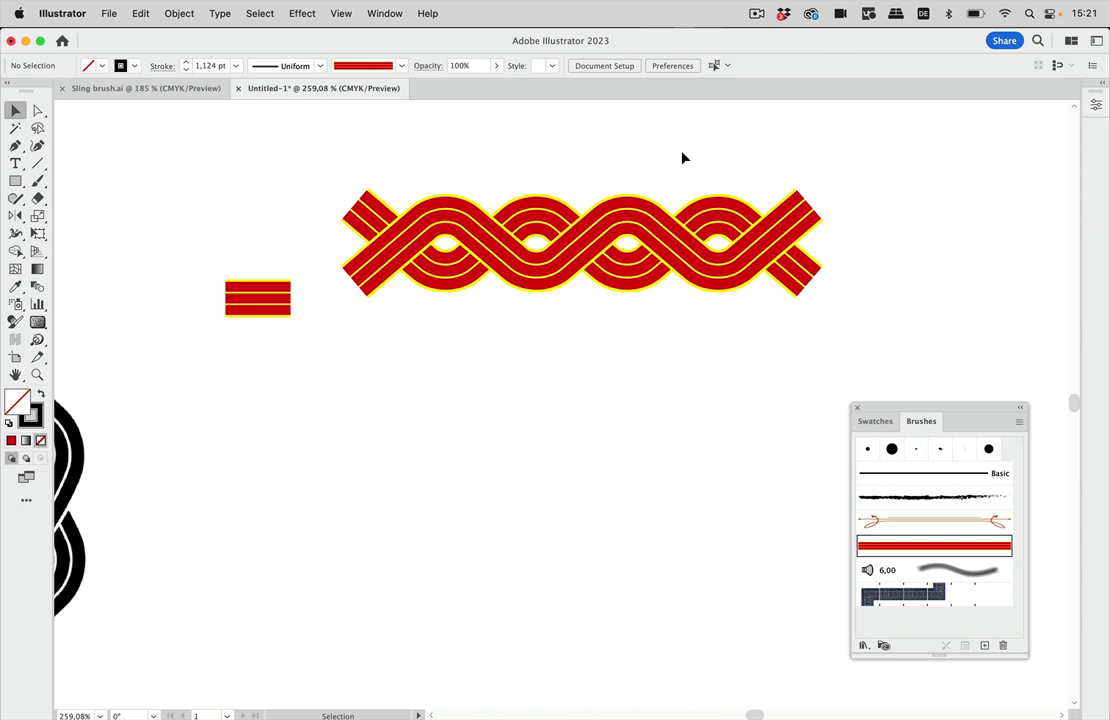
left_click_drag(643, 197, 440, 363)
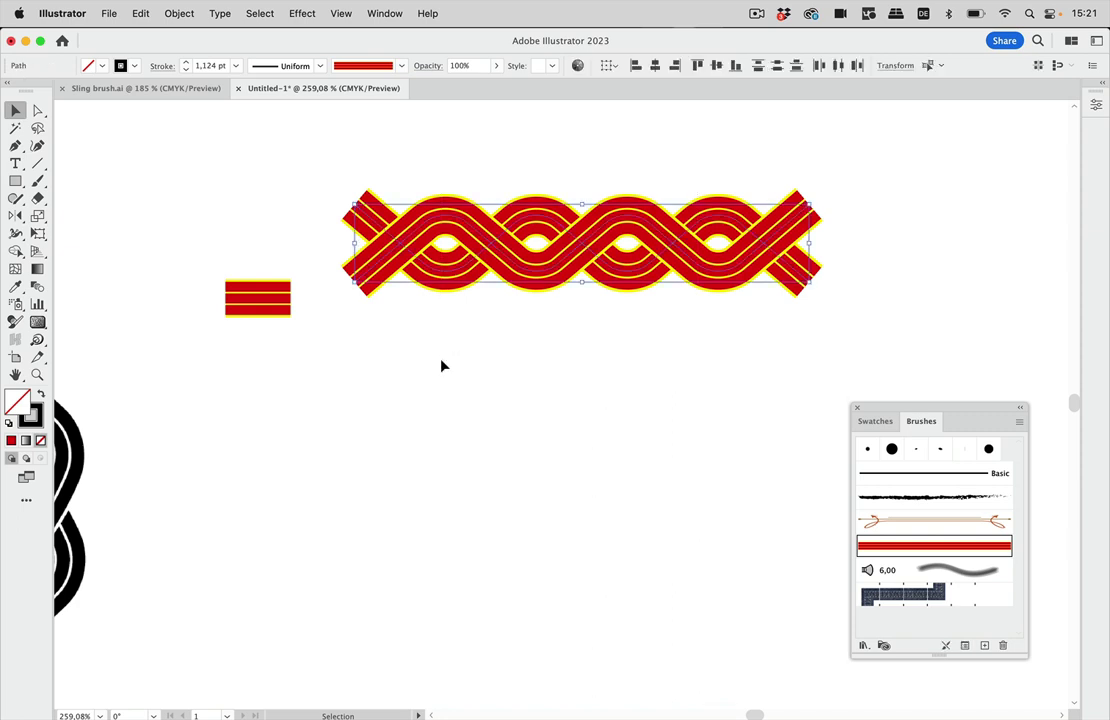
left_click(180, 13)
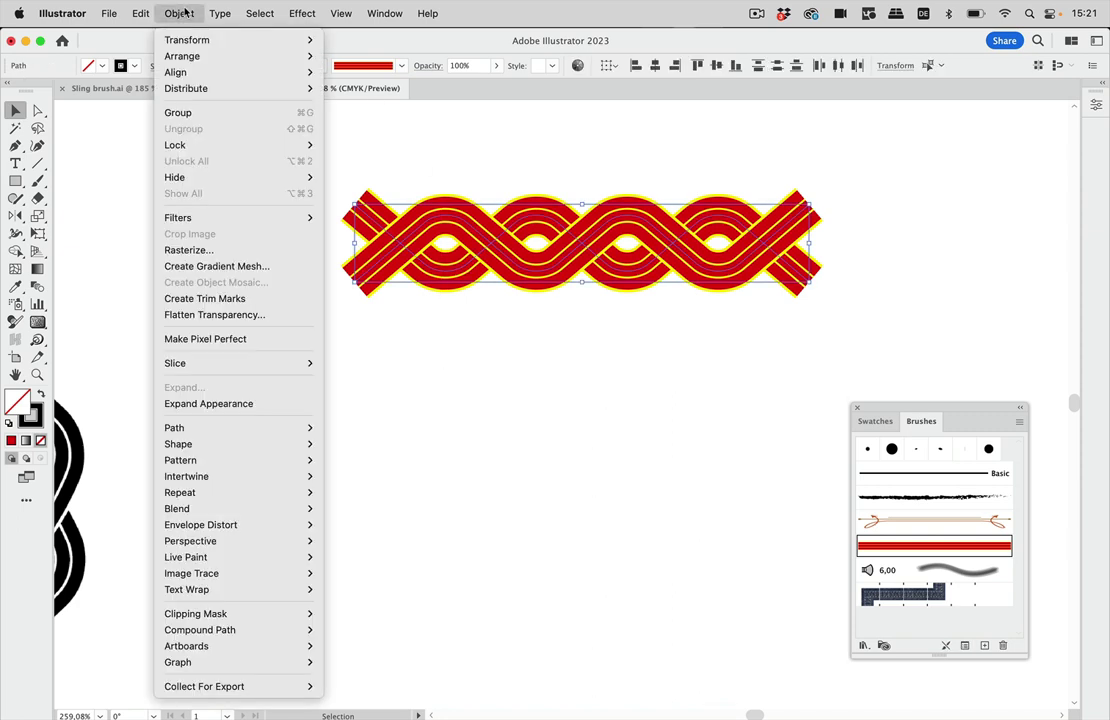
left_click(224, 404)
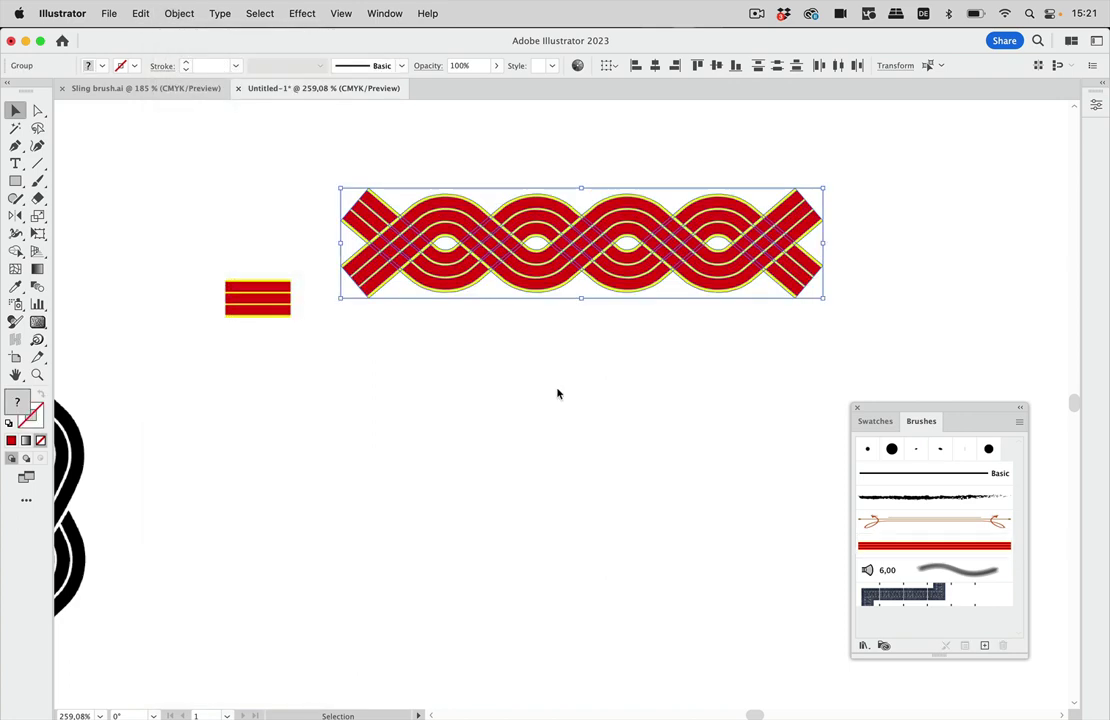
Turn the expanded strands into a Live Paint group and paint the descending strand's stripes yellow across the central crossing
scroll(598, 278, "up", 3)
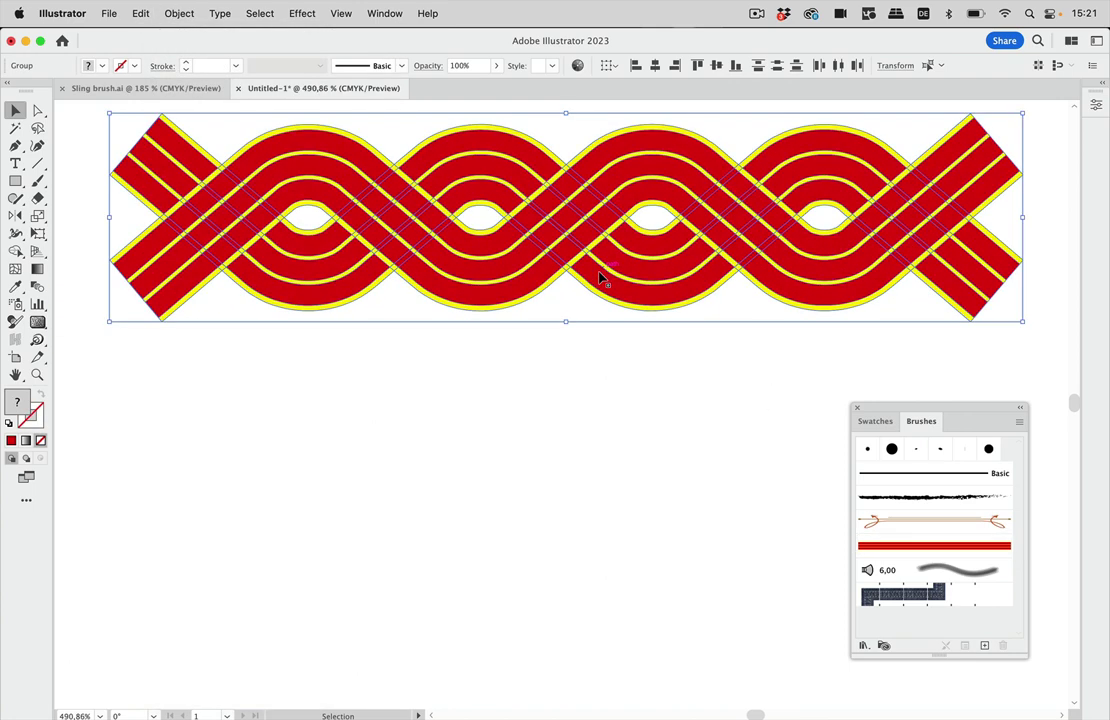
scroll(600, 278, "up", 3)
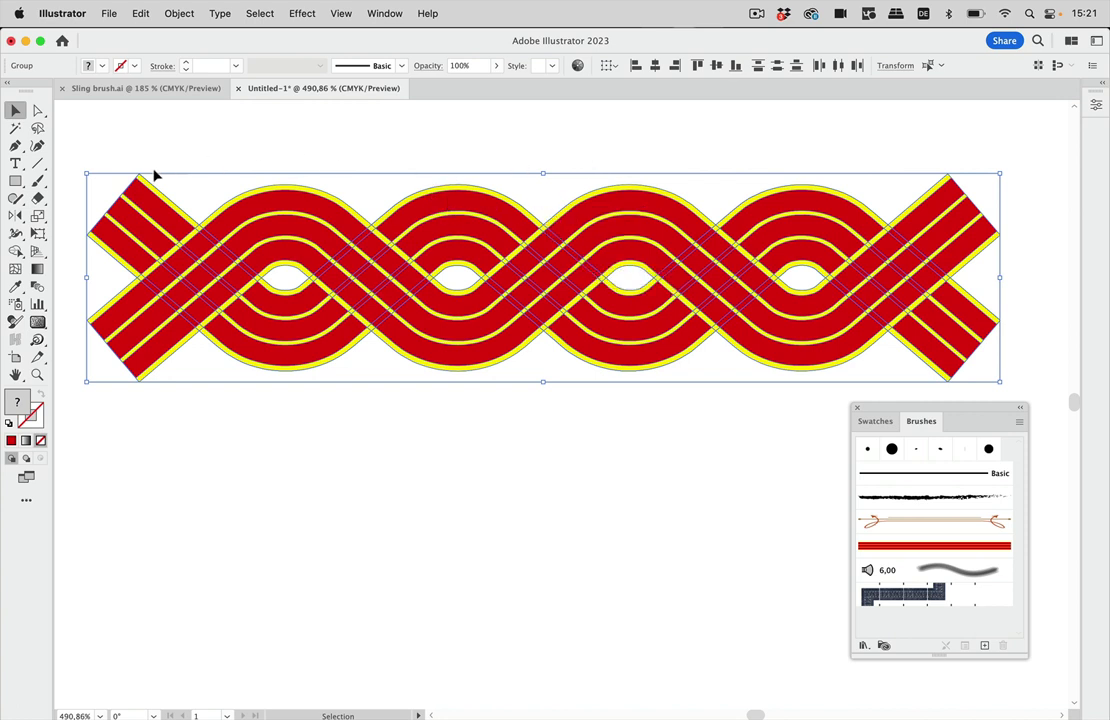
left_click(15, 251)
left_click(53, 270)
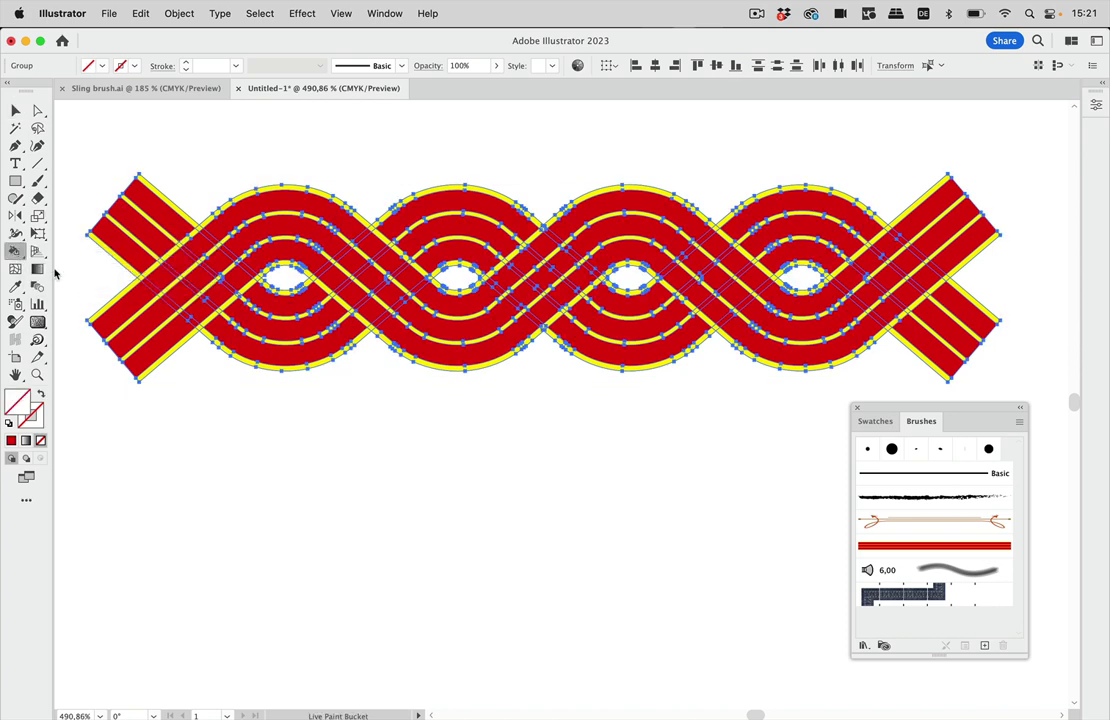
scroll(577, 228, "up", 3)
scroll(586, 247, "up", 1)
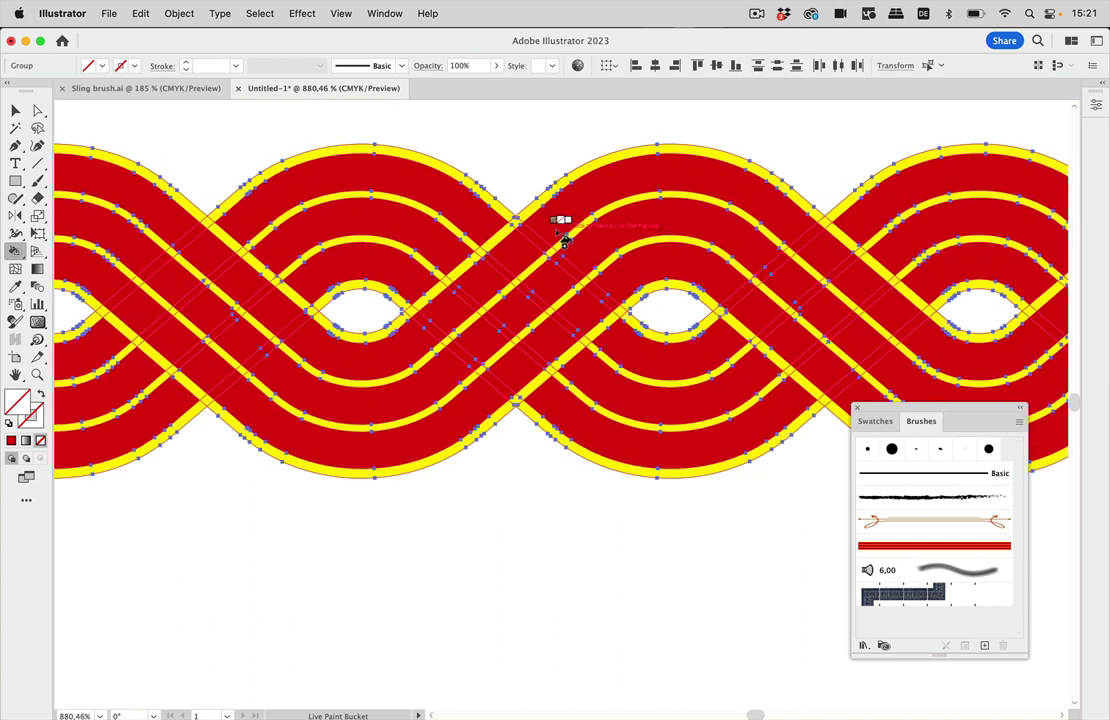
left_click(510, 208, "alt")
left_click(525, 225)
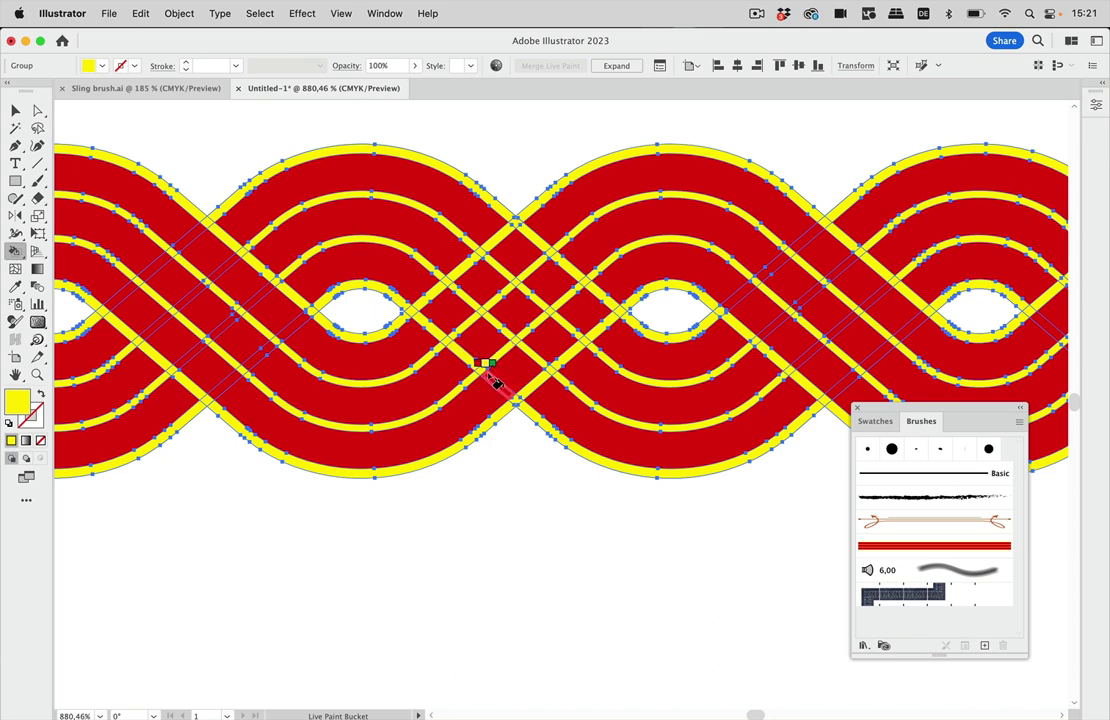
left_click(500, 372)
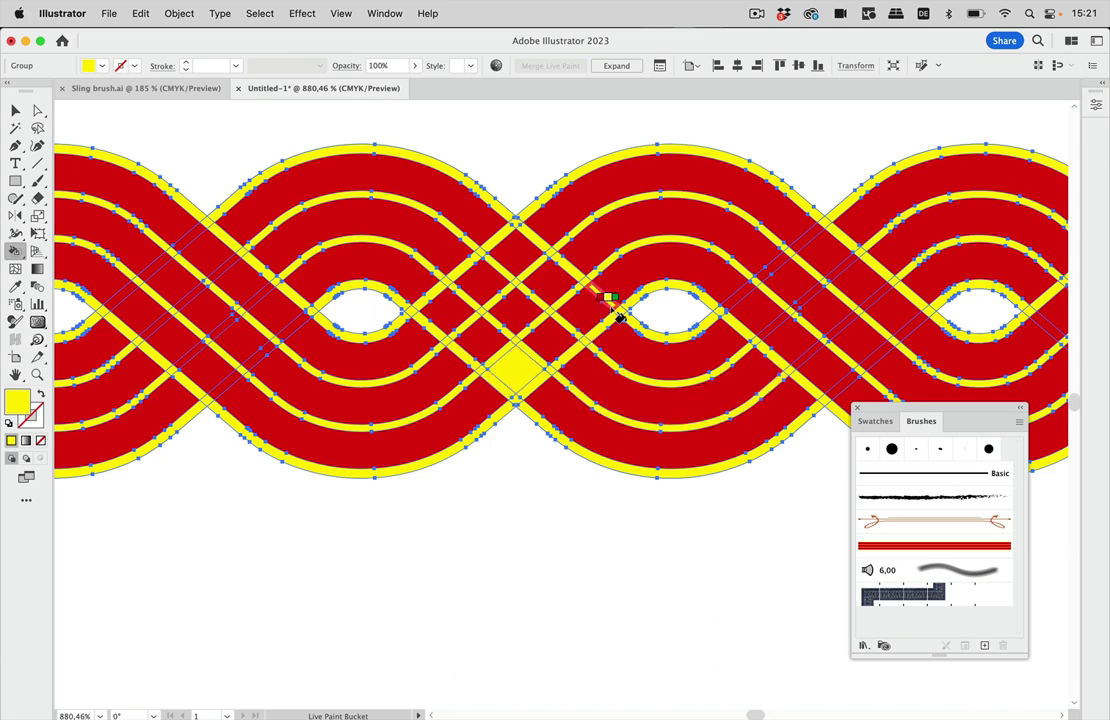
Paint the ascending strand's stripes at the central crossing with the strand's red so the descending strand passes over, and deselect the artwork
left_click(423, 285, "alt")
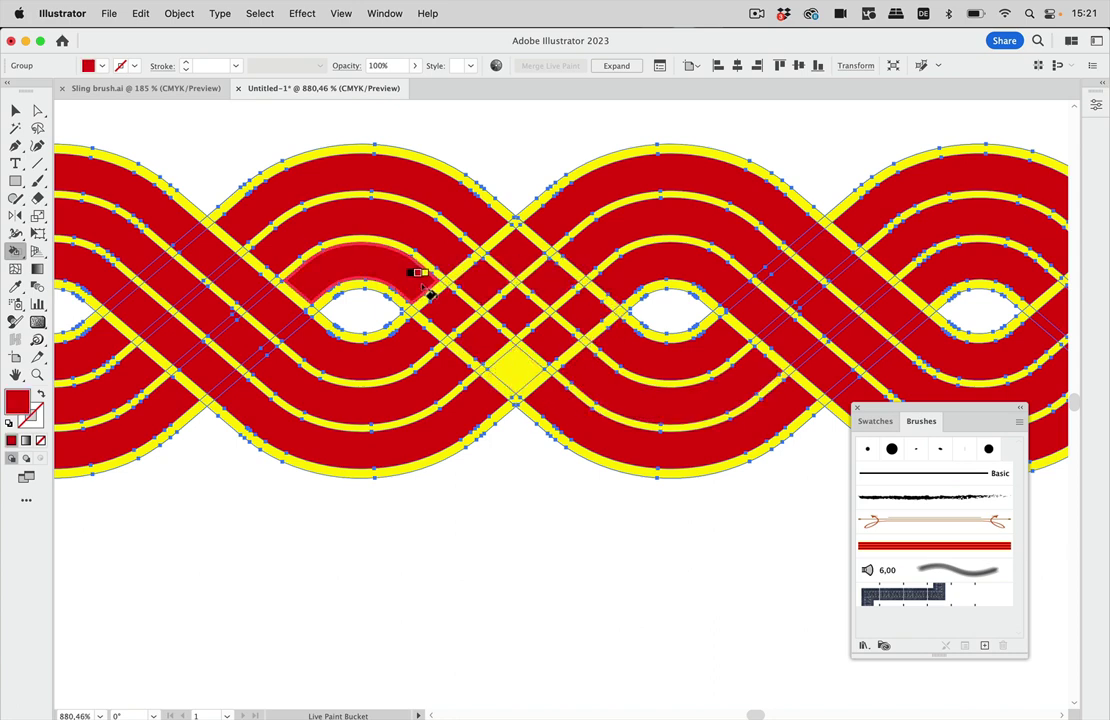
left_click_drag(436, 292, 548, 394)
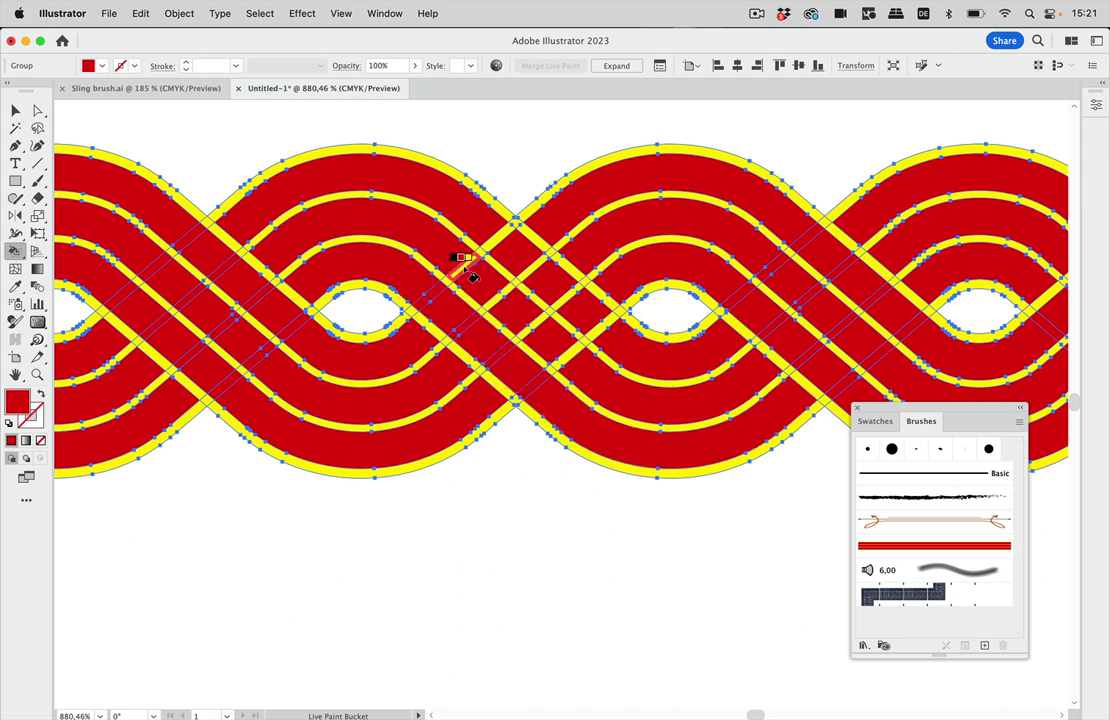
mouse_move(466, 268)
left_mouse_down()
mouse_move(580, 362)
mouse_move(574, 345)
left_mouse_up()
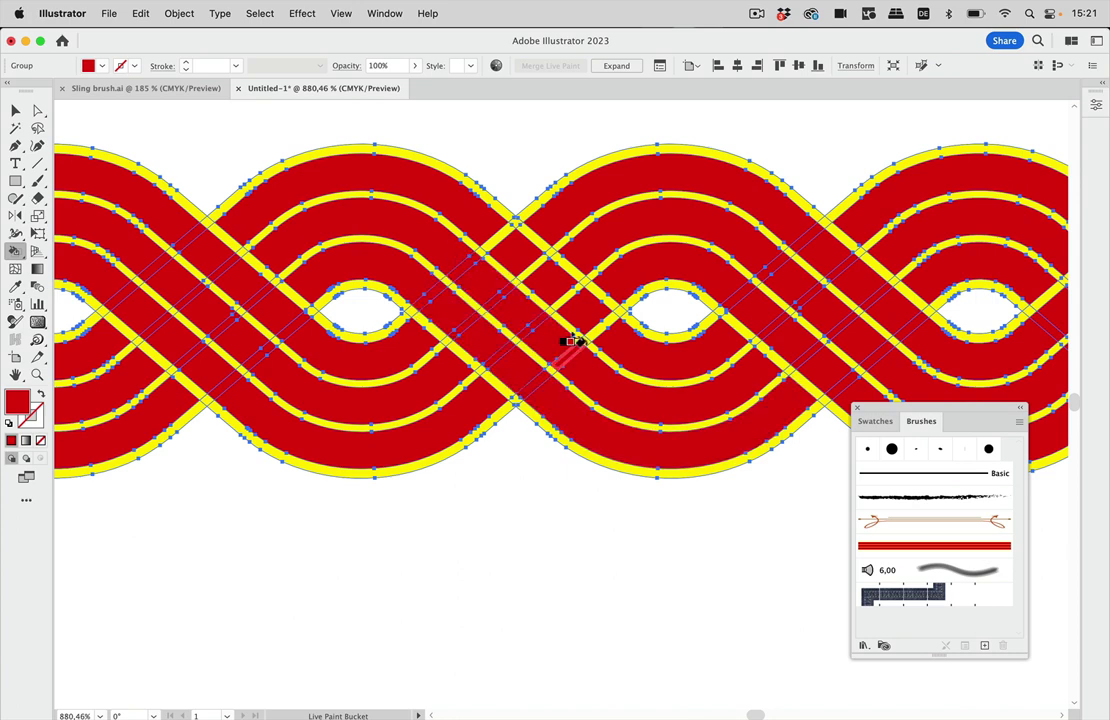
mouse_move(513, 237)
left_mouse_down()
mouse_move(612, 331)
mouse_move(640, 338)
left_mouse_up()
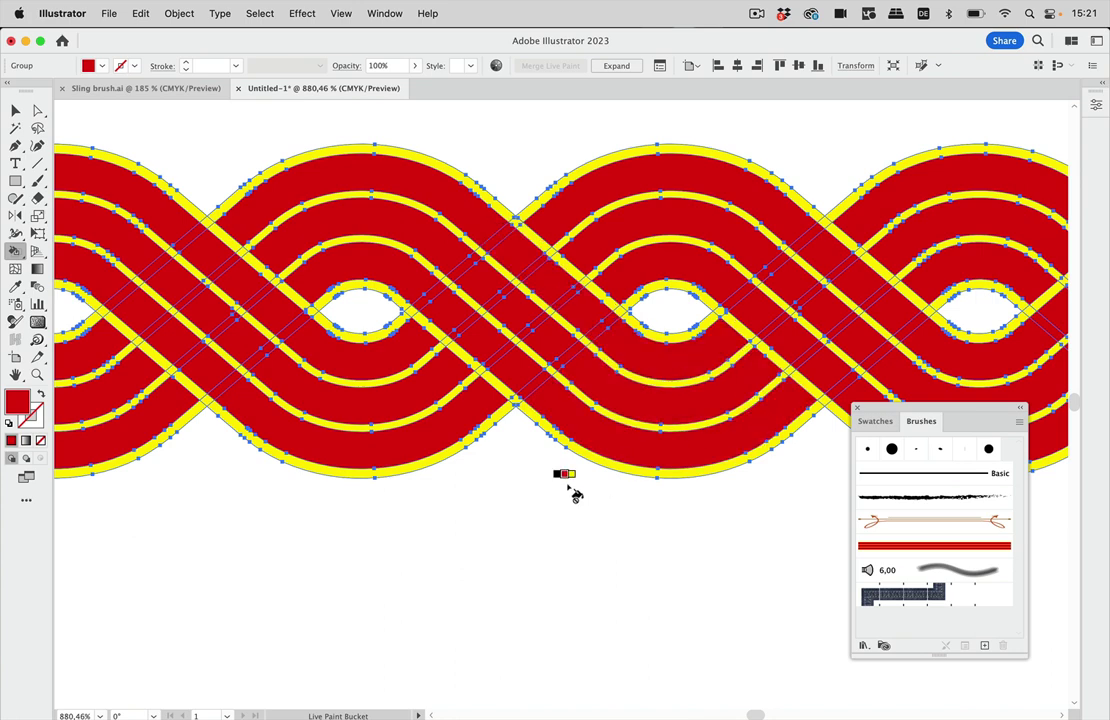
scroll(575, 494, "down", 1)
scroll(575, 494, "right", 1)
scroll(426, 461, "up", 1)
scroll(426, 461, "right", 1)
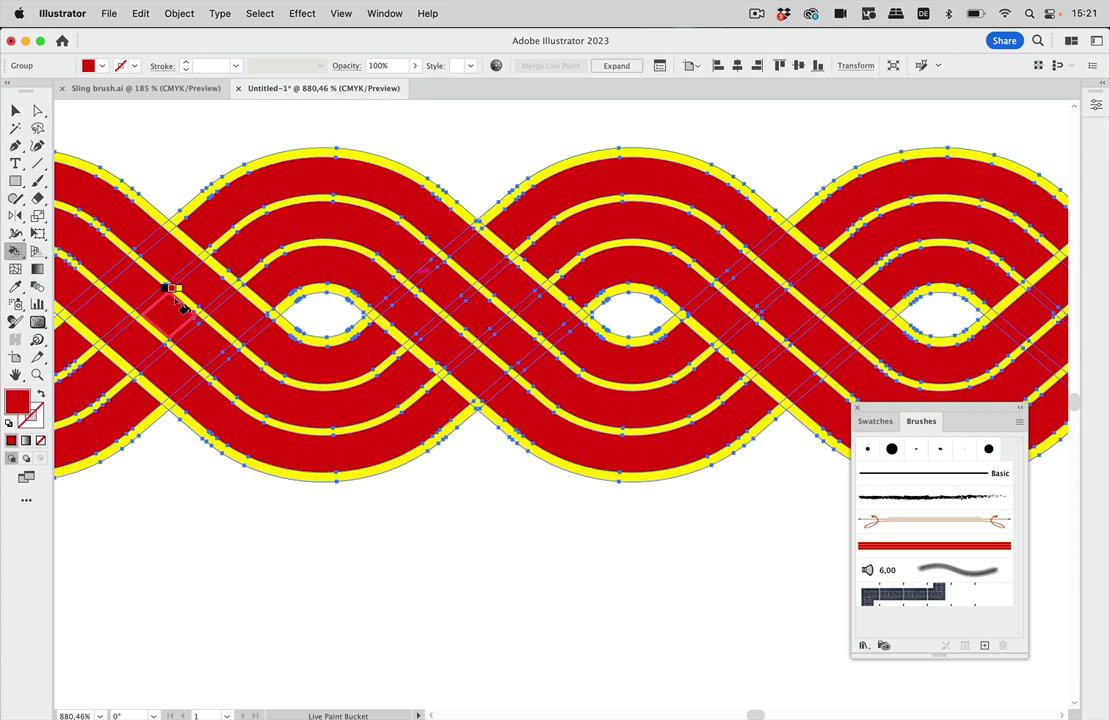
left_click(15, 110)
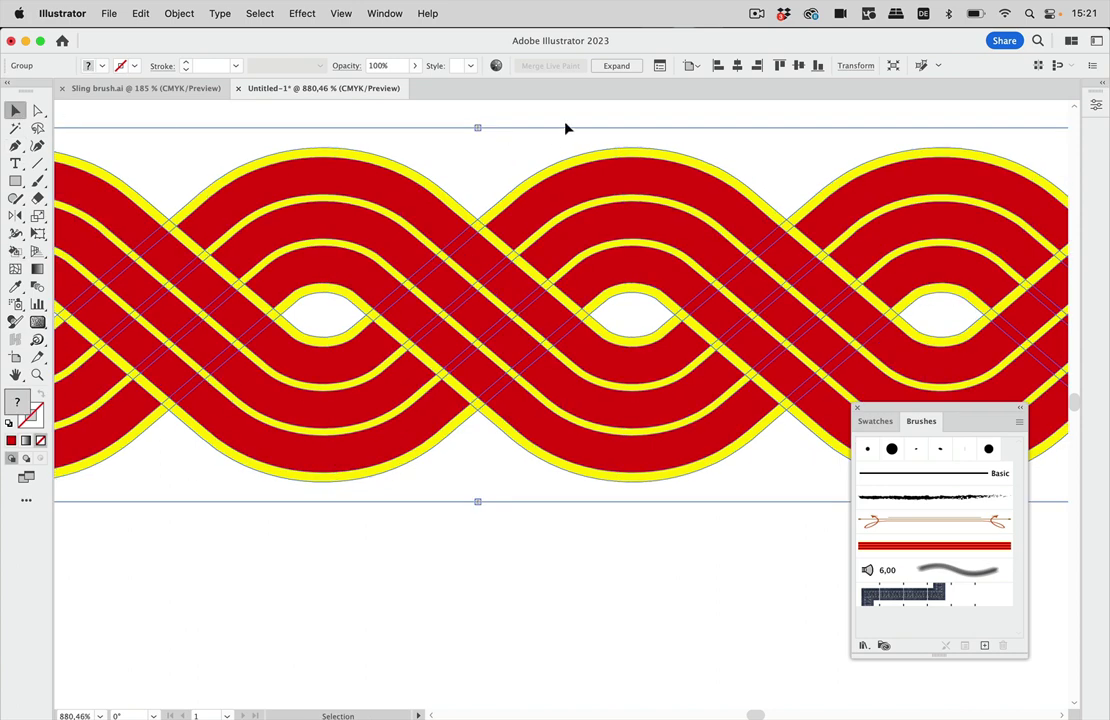
left_click(588, 126)
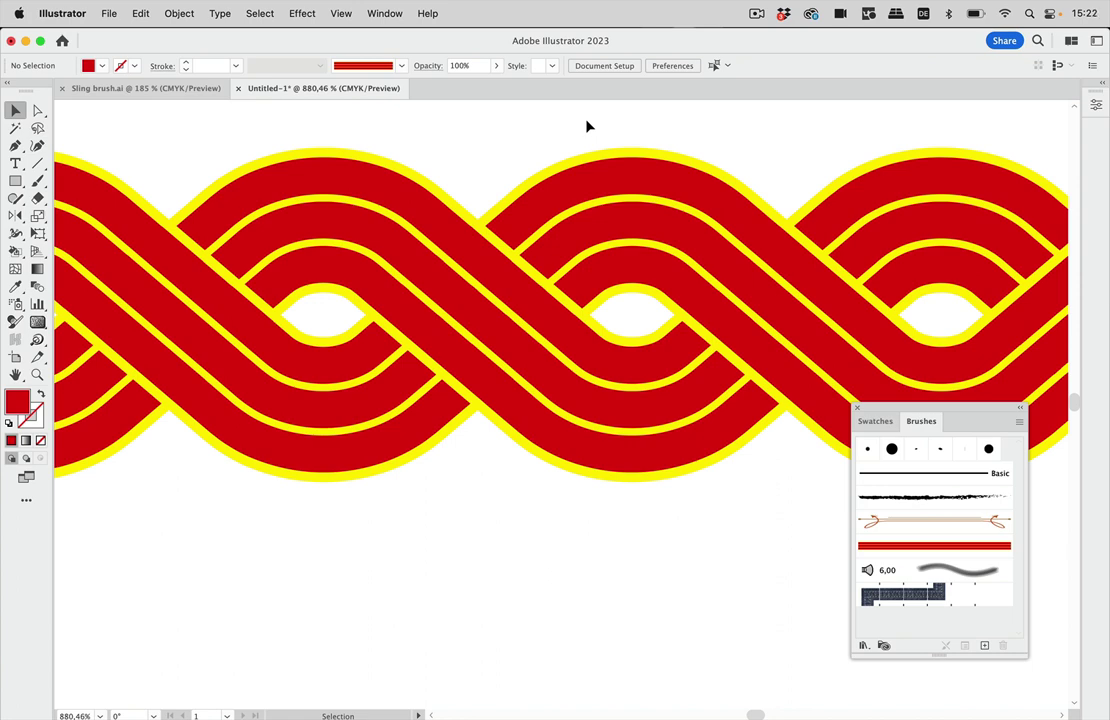
Close the floating brush library to clear the view of the woven band
left_click(858, 410)
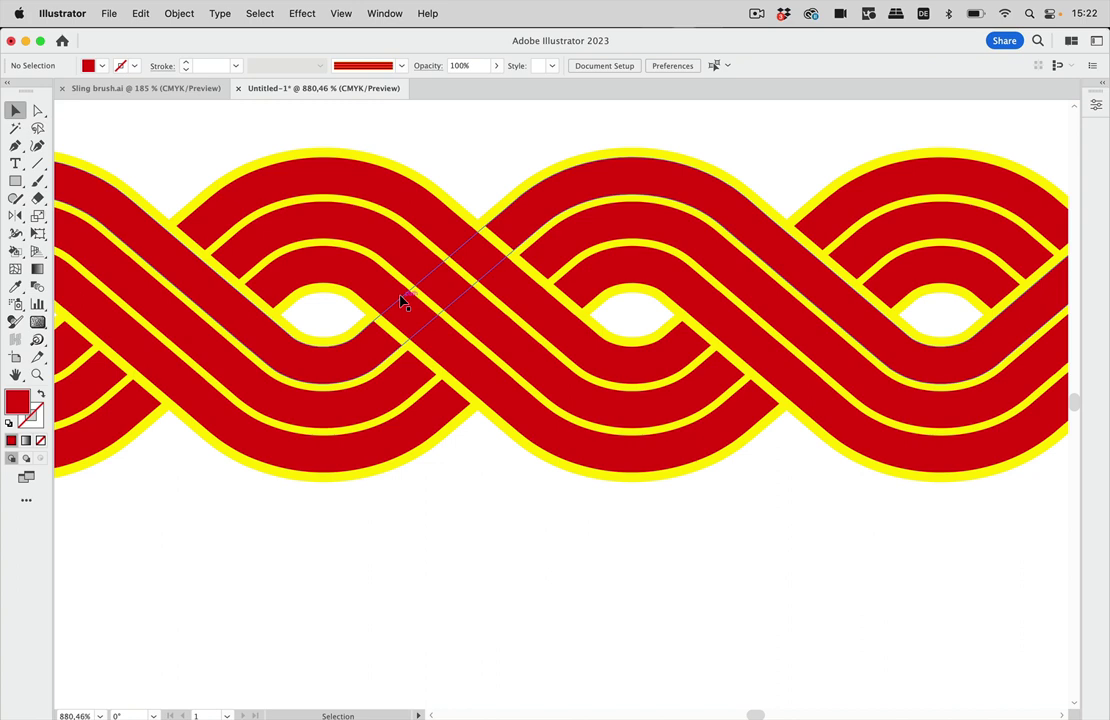
scroll(235, 260, "down", 1)
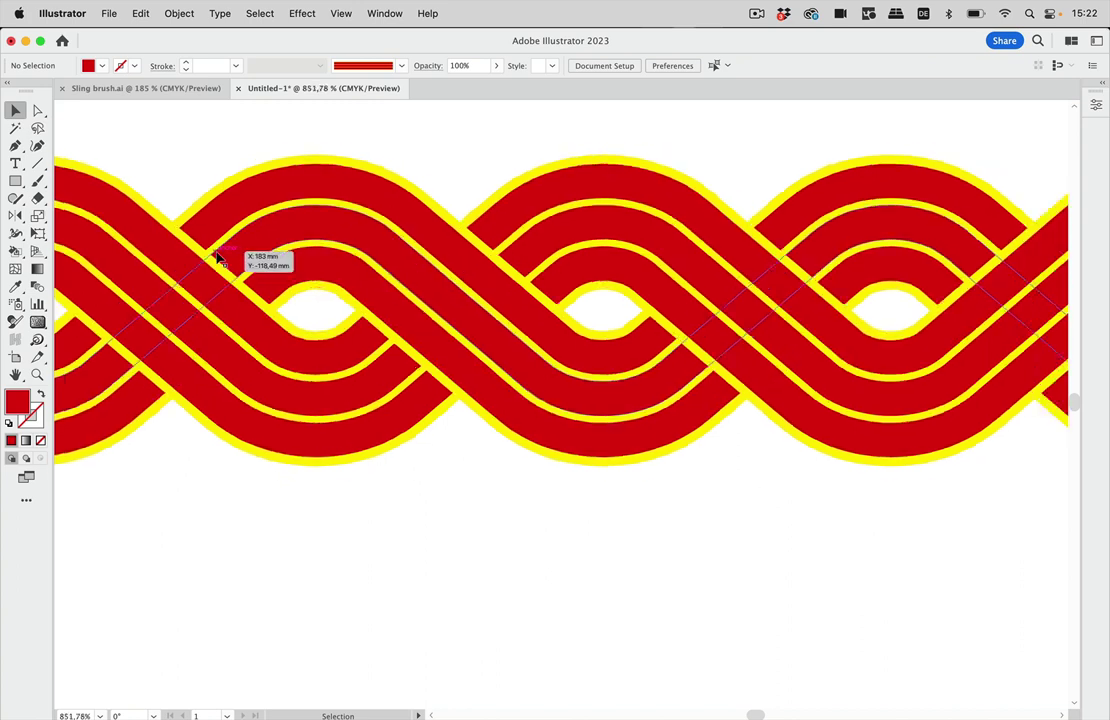
left_click(16, 182)
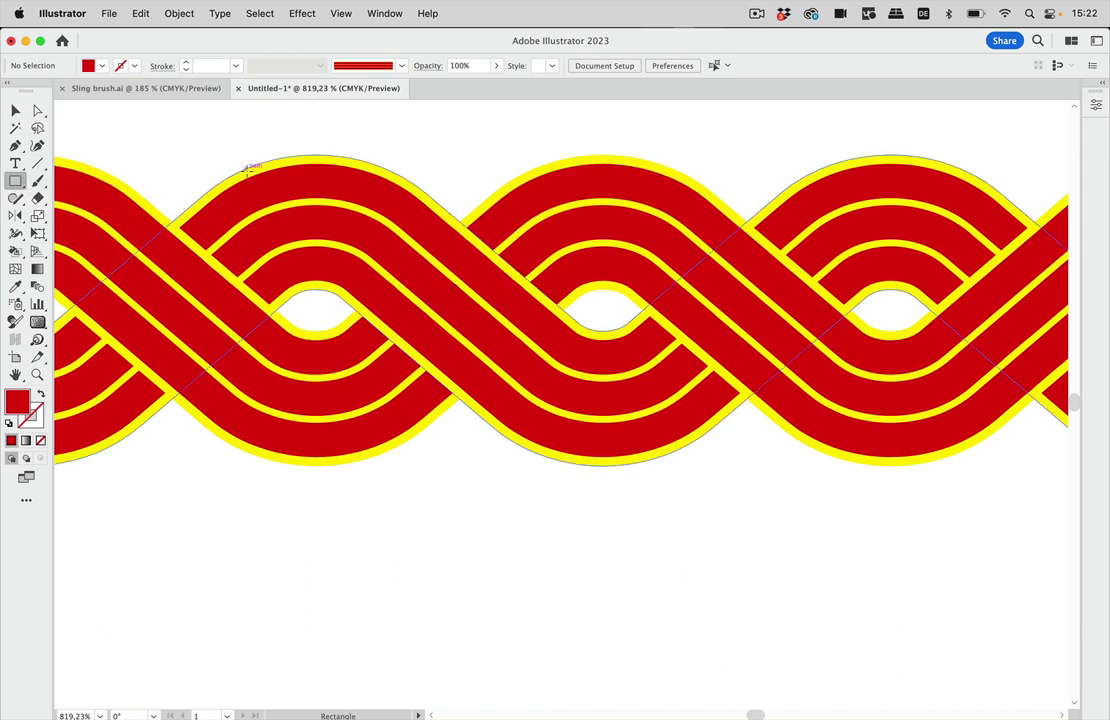
left_click(15, 110)
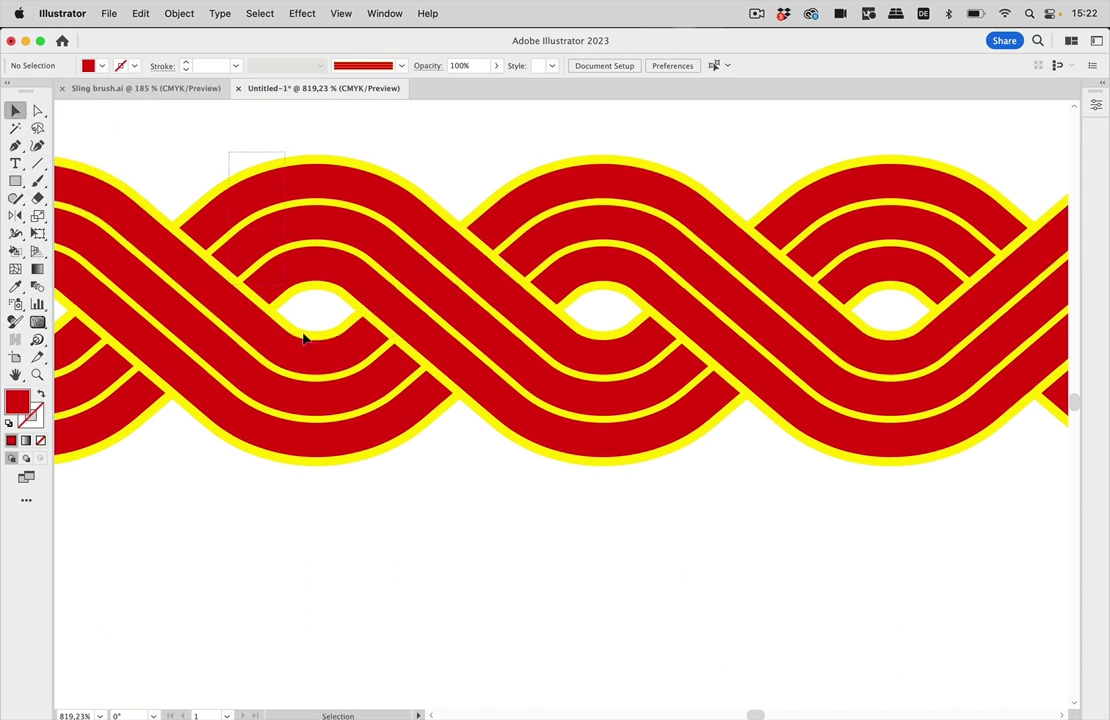
left_click_drag(305, 338, 317, 460)
left_click(37, 111)
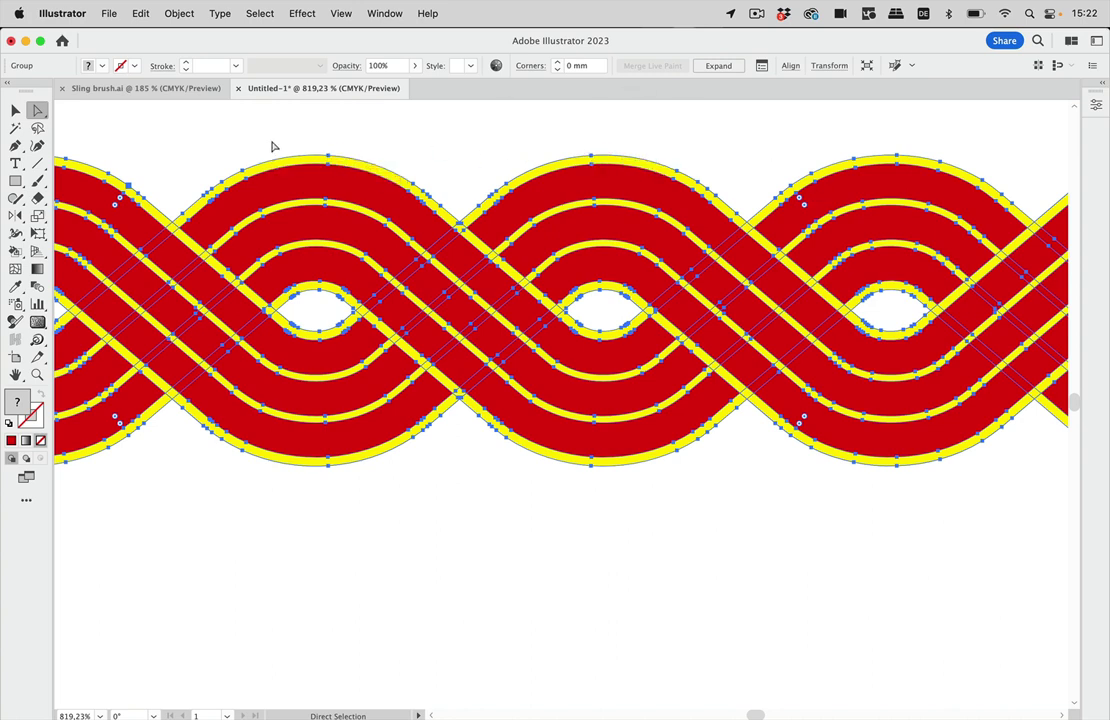
left_click(268, 142)
Draw a red rectangle below the band's centre line, spanning two waves, and fit its upper corners to the matching corners of the eye-shaped openings
left_click(16, 183)
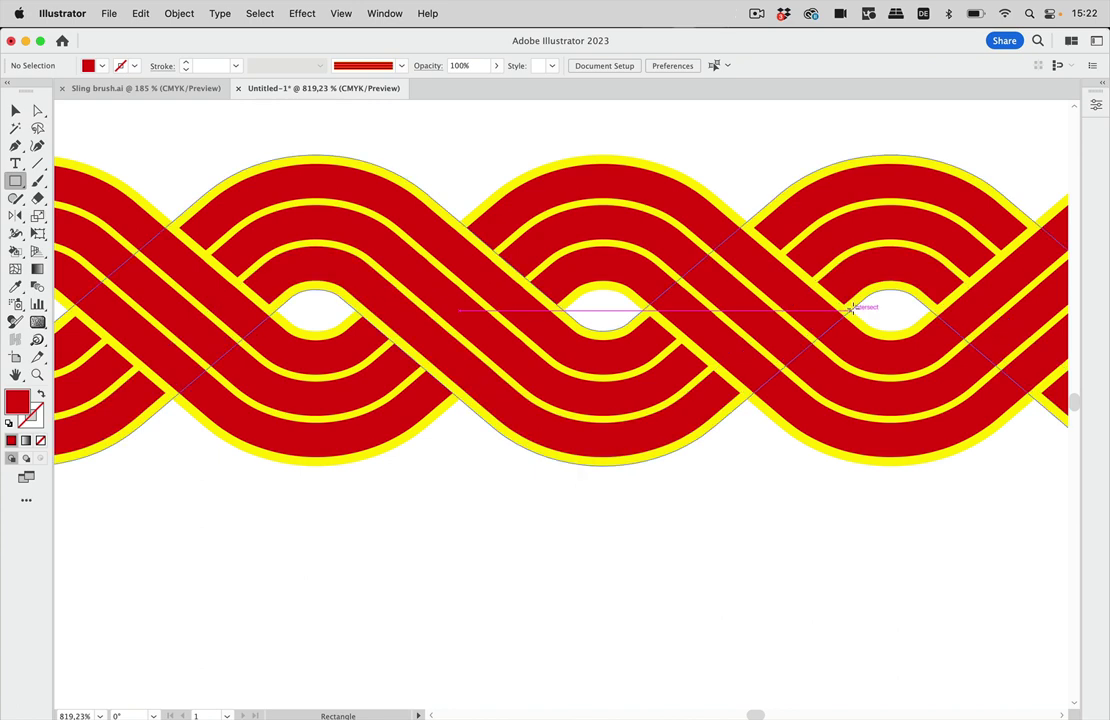
left_click_drag(851, 310, 285, 568)
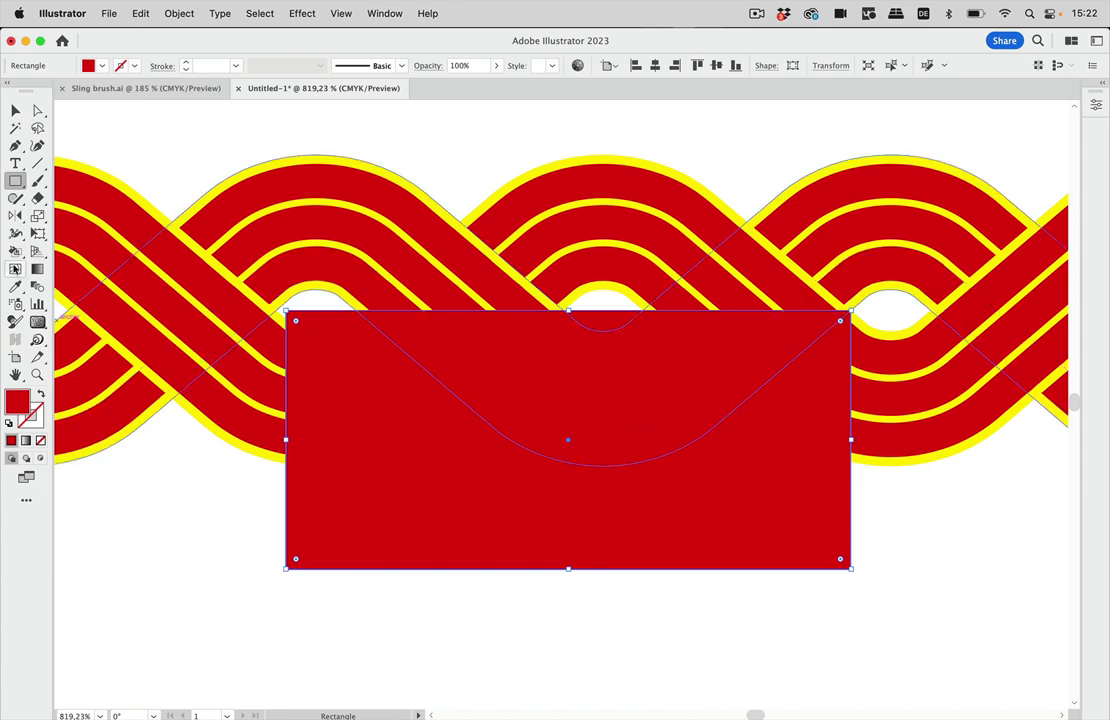
left_click(16, 110)
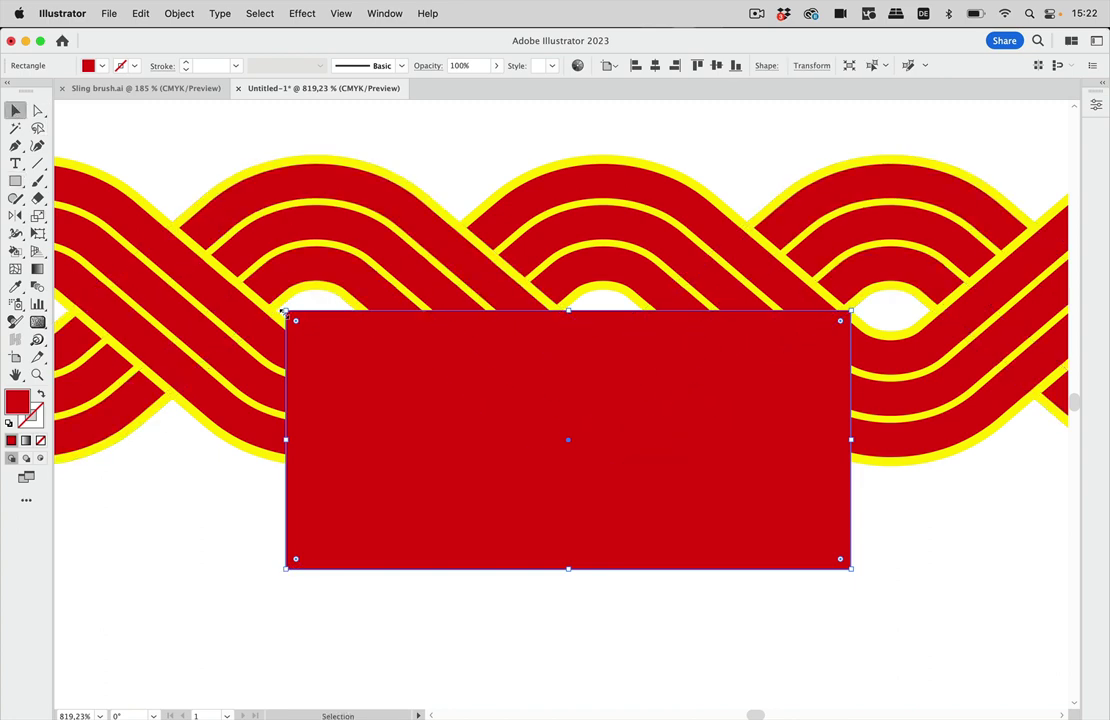
scroll(287, 310, "up", 8)
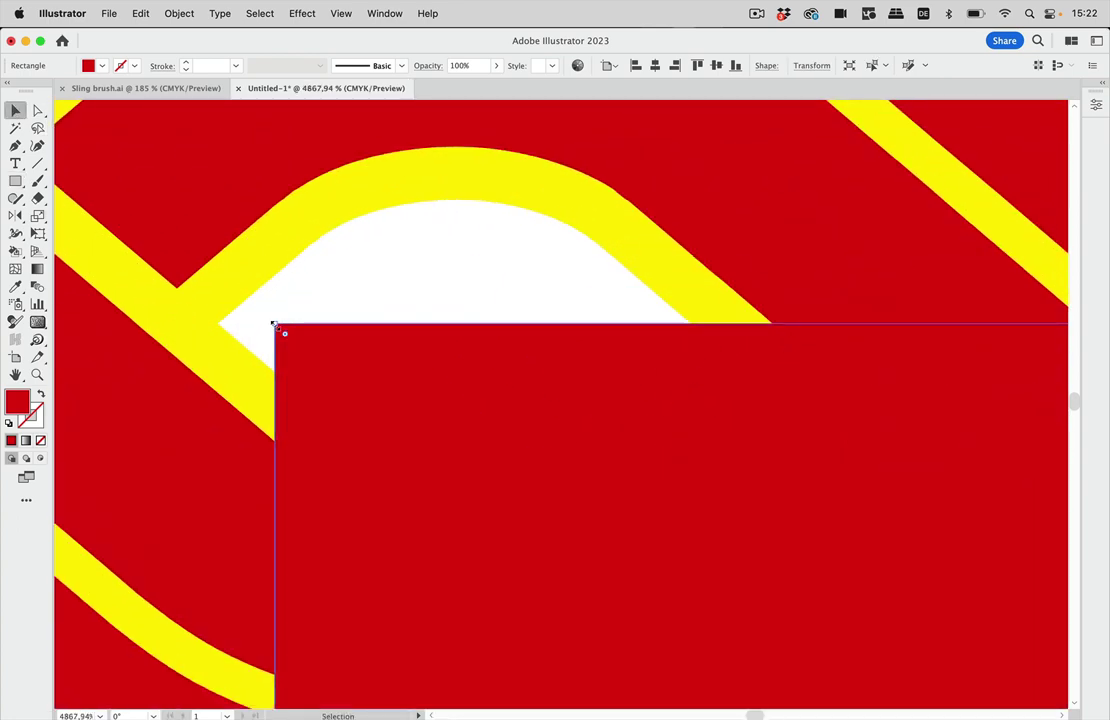
left_click_drag(275, 326, 215, 322)
scroll(213, 327, "down", 8)
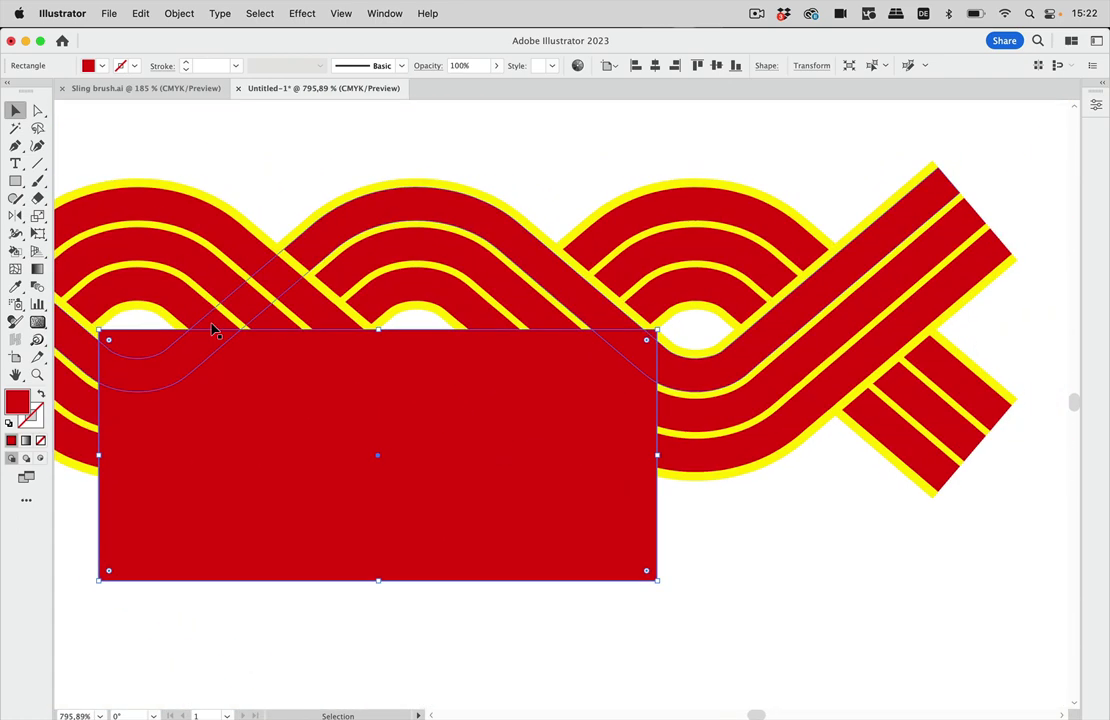
scroll(659, 296, "up", 5)
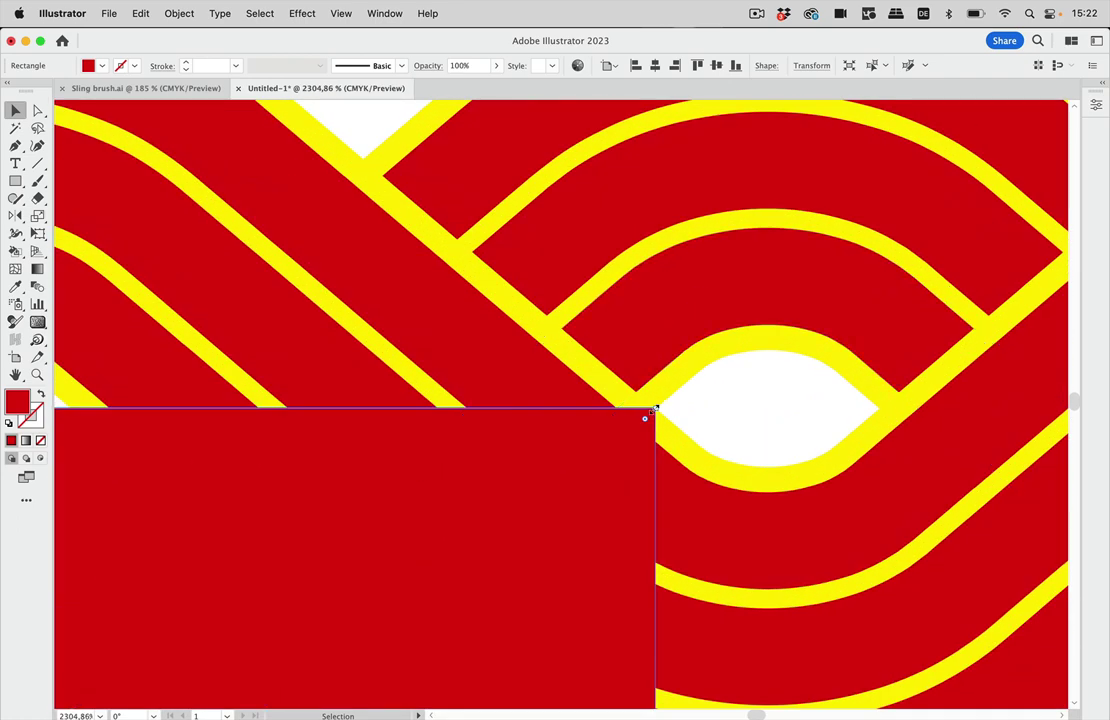
mouse_move(652, 410)
left_mouse_down()
mouse_move(634, 447)
mouse_move(655, 409)
left_mouse_up()
scroll(500, 470, "down", 5)
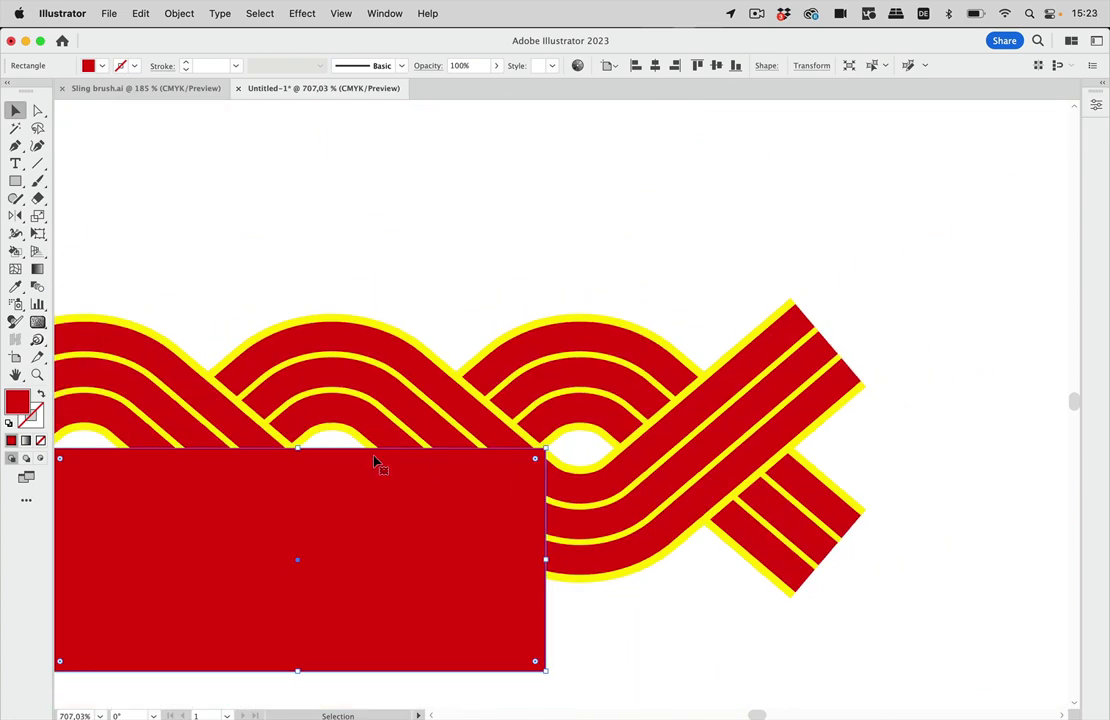
Extend the rectangle's upper edge above the braid so it covers the band's full height, and deselect it
scroll(375, 462, "left", 2)
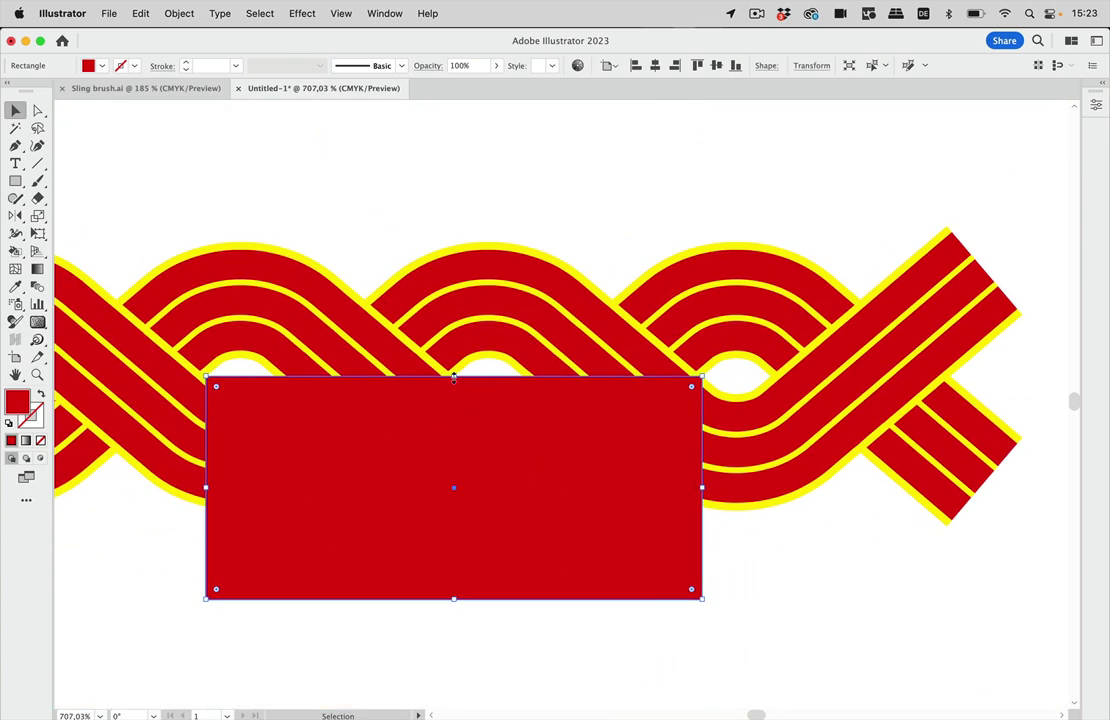
left_click_drag(453, 380, 445, 202)
left_click(790, 200)
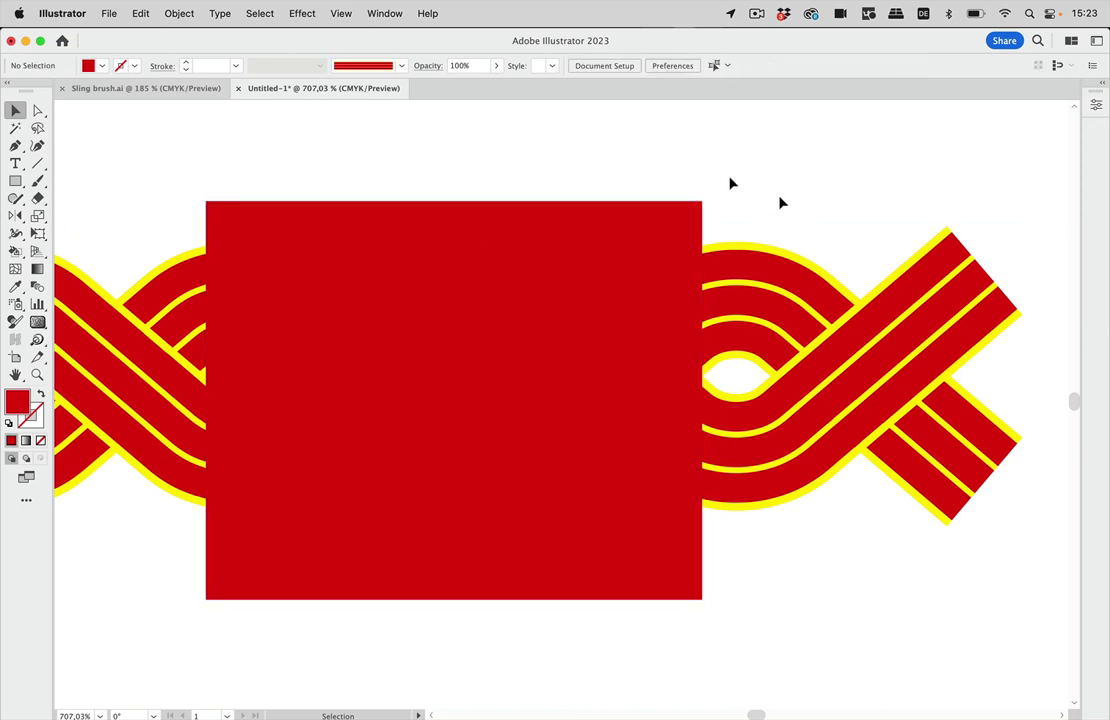
Expand the braid's Live Paint group into ordinary filled shapes
left_click(835, 347)
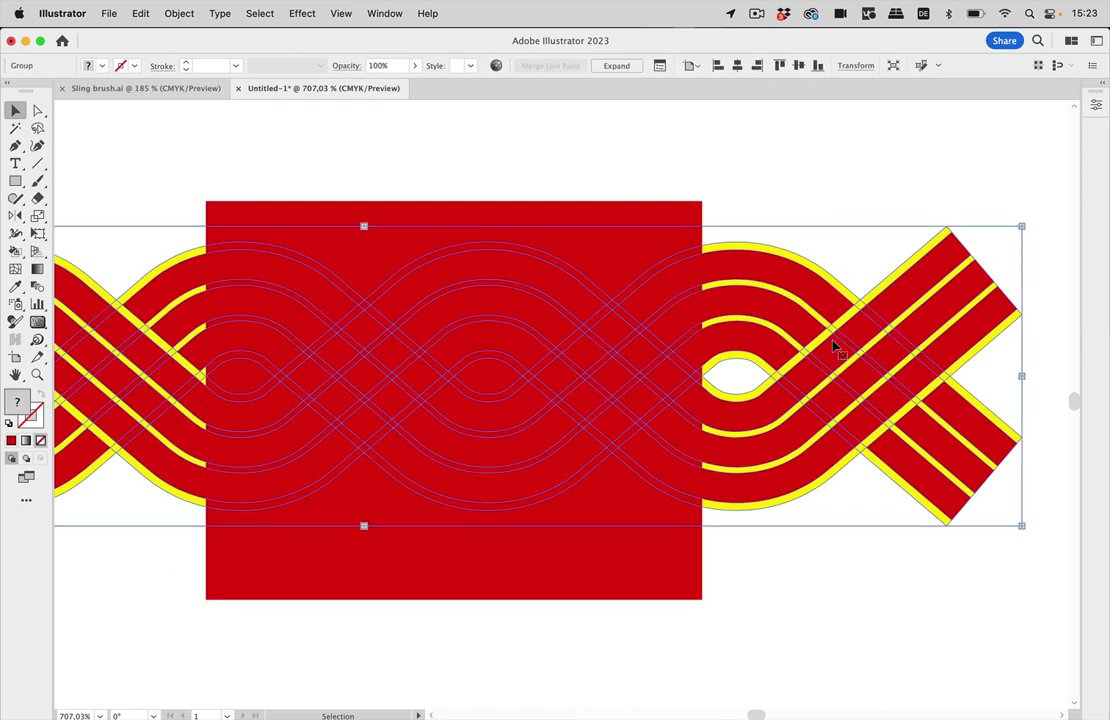
left_click(179, 13)
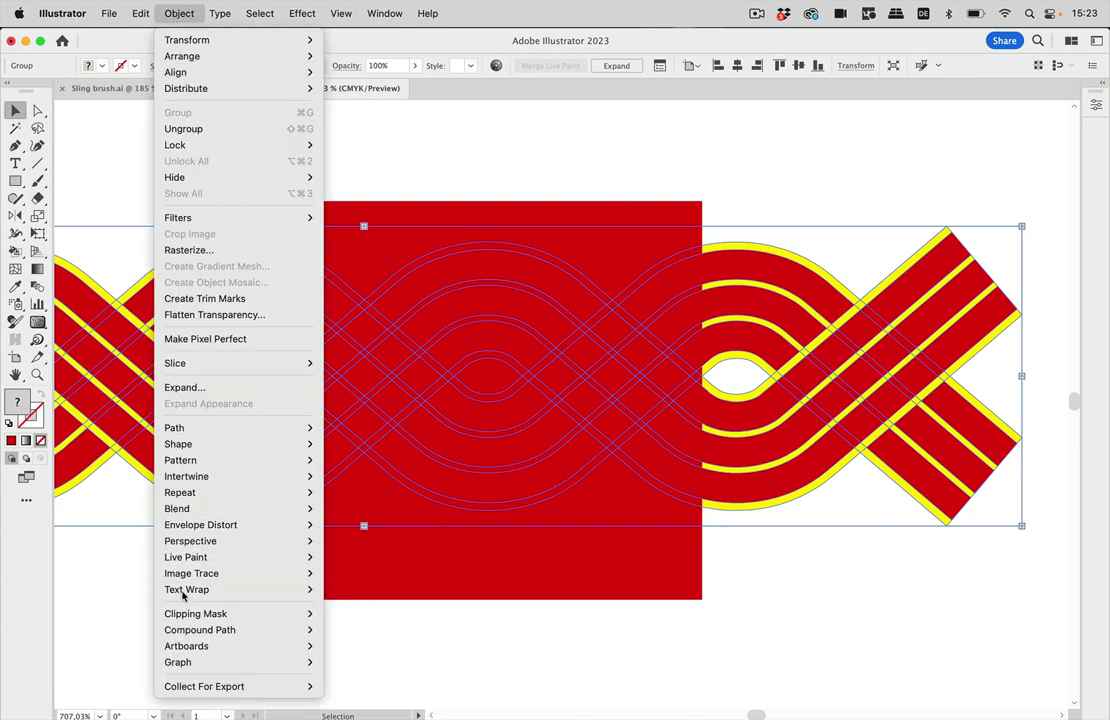
mouse_move(180, 557)
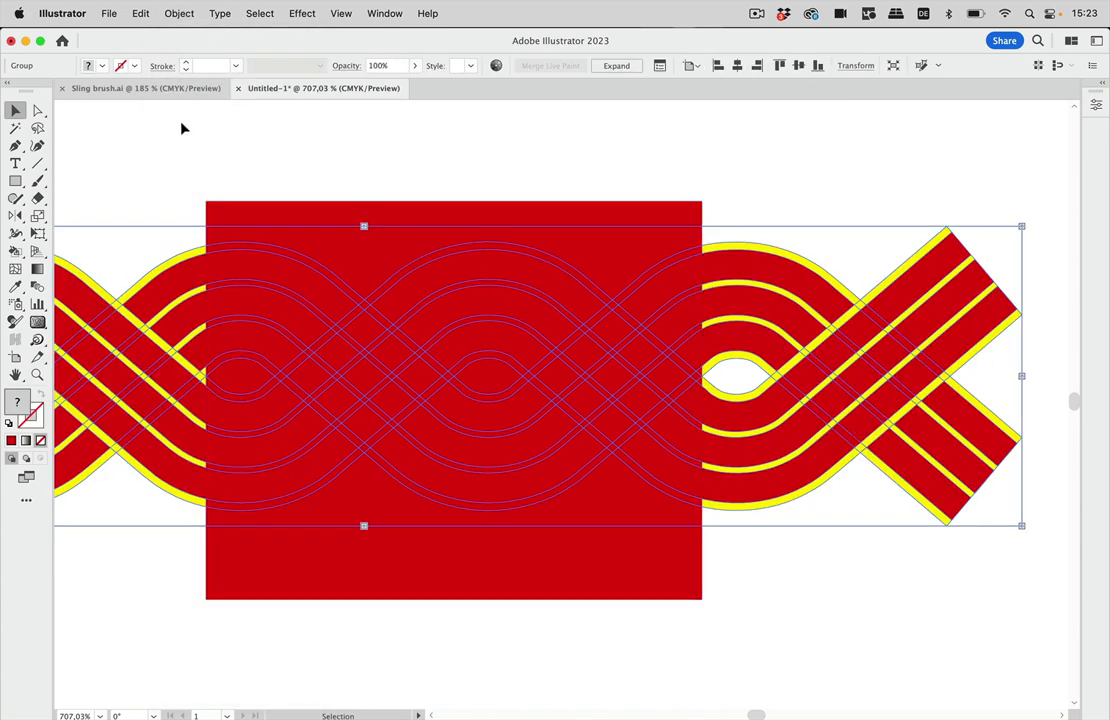
left_click(184, 10)
mouse_move(185, 557)
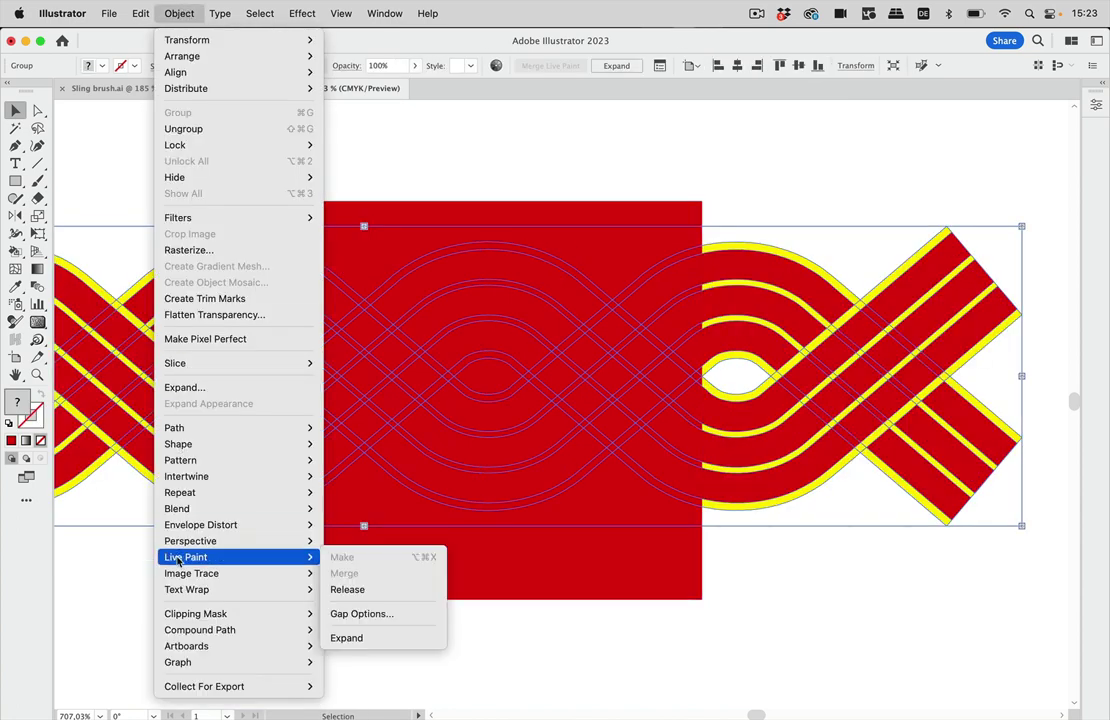
left_click(346, 637)
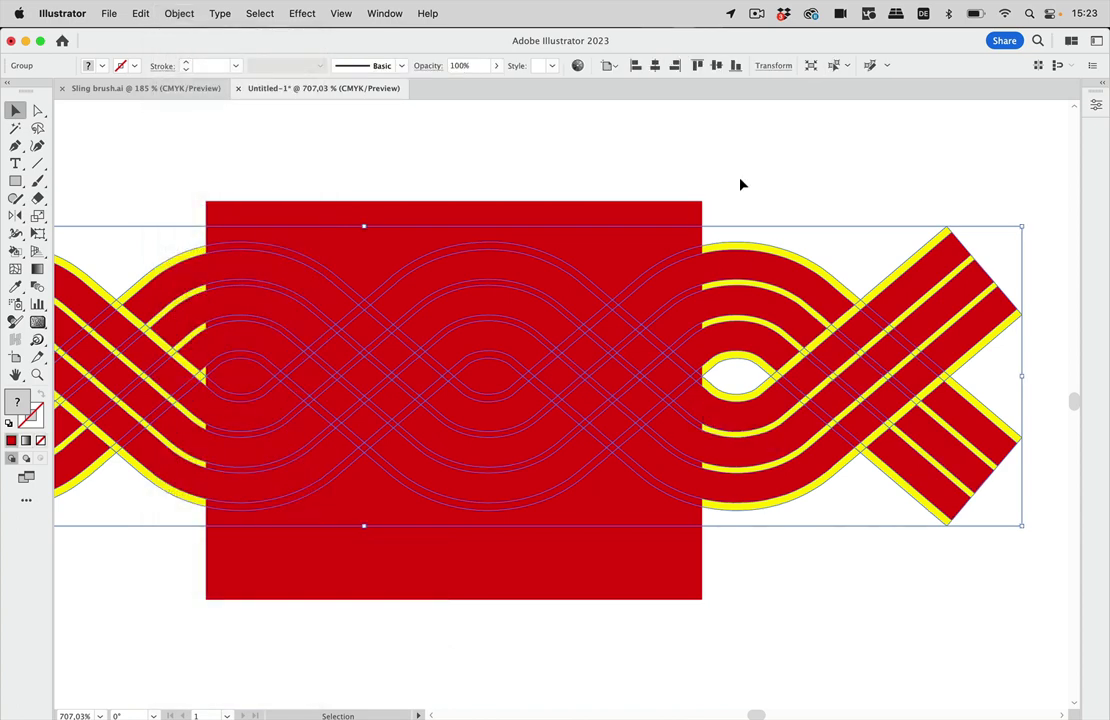
Try a clipping mask on the braid with the filled rectangle, and undo it
left_click(680, 196)
left_click(636, 221)
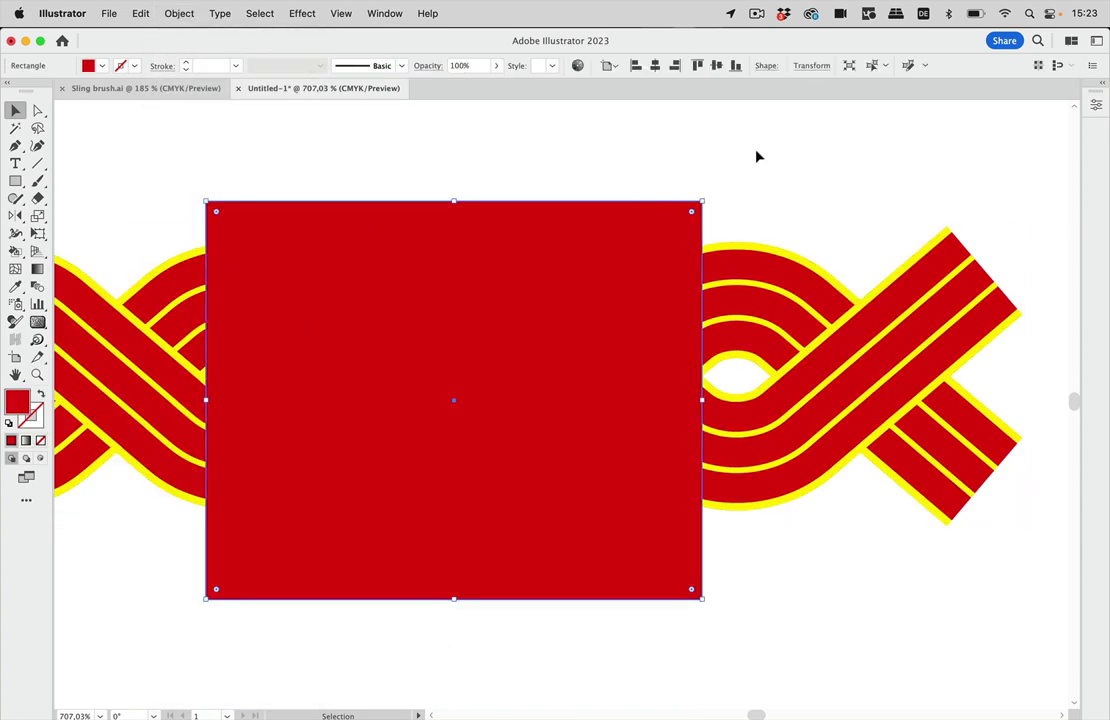
left_click_drag(757, 156, 322, 540)
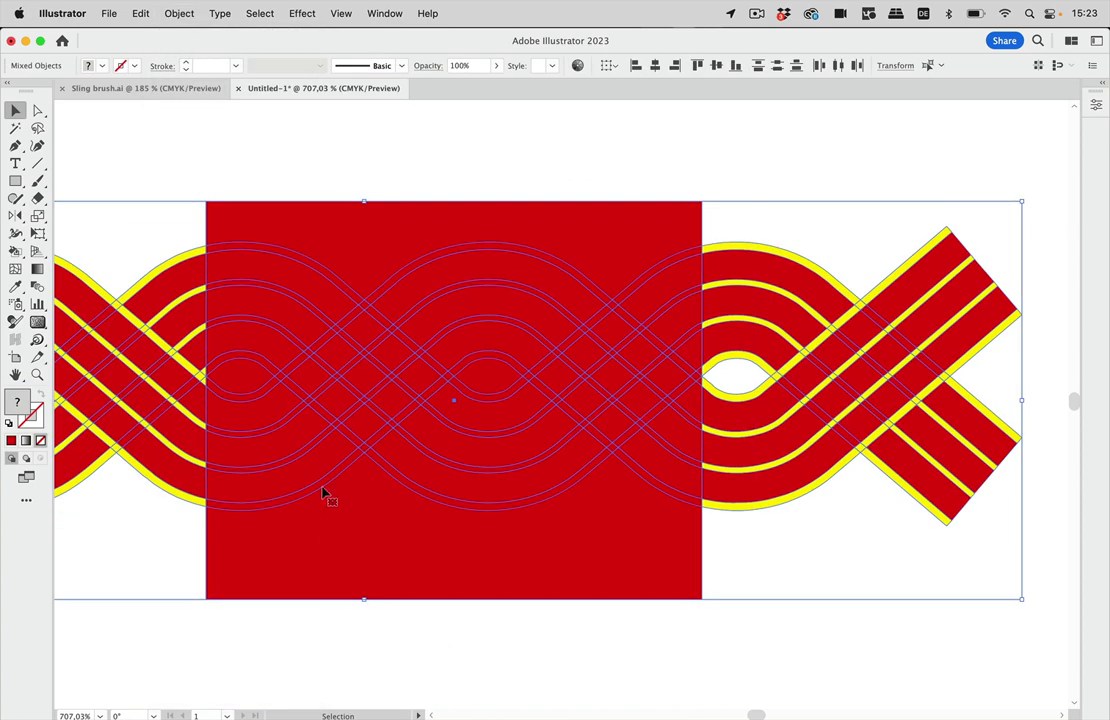
left_click(182, 15)
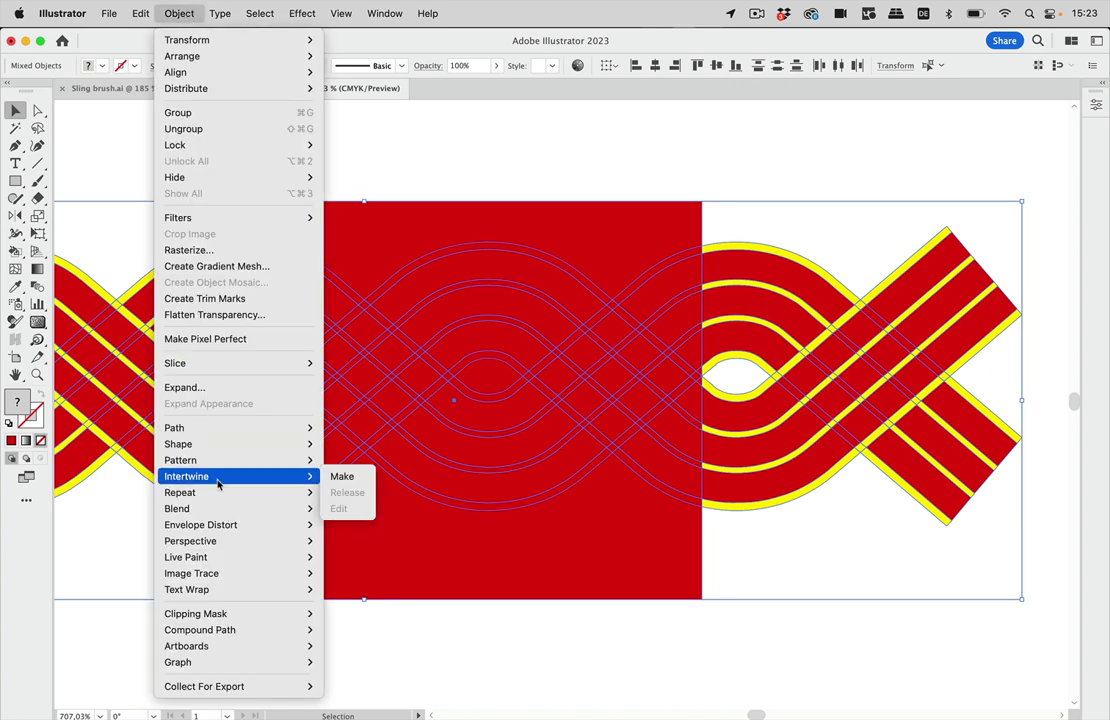
mouse_move(226, 618)
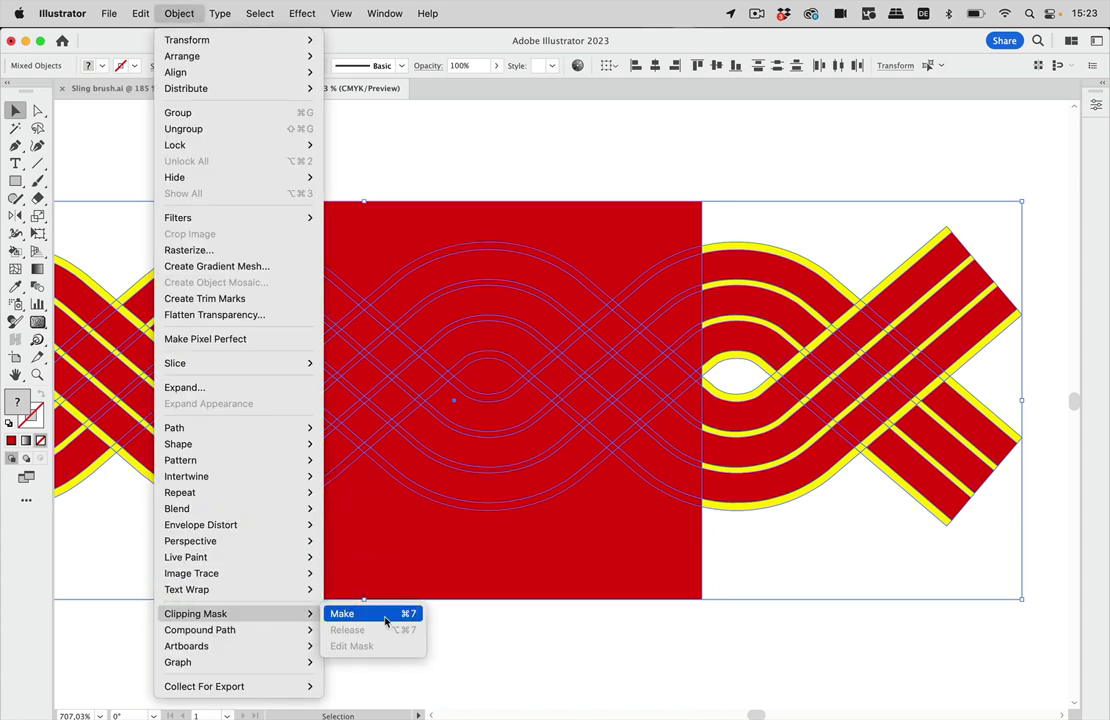
left_click(342, 613)
scroll(607, 579, "down", 3)
scroll(607, 579, "down", 3)
scroll(607, 579, "right", 2)
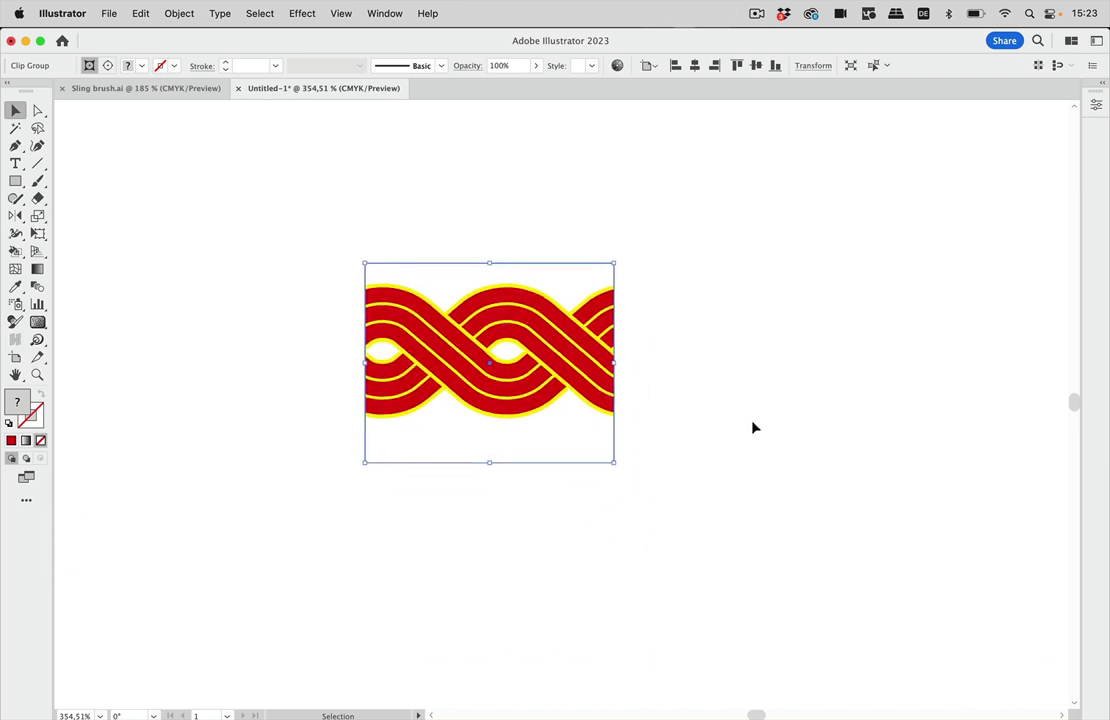
key("super+z")
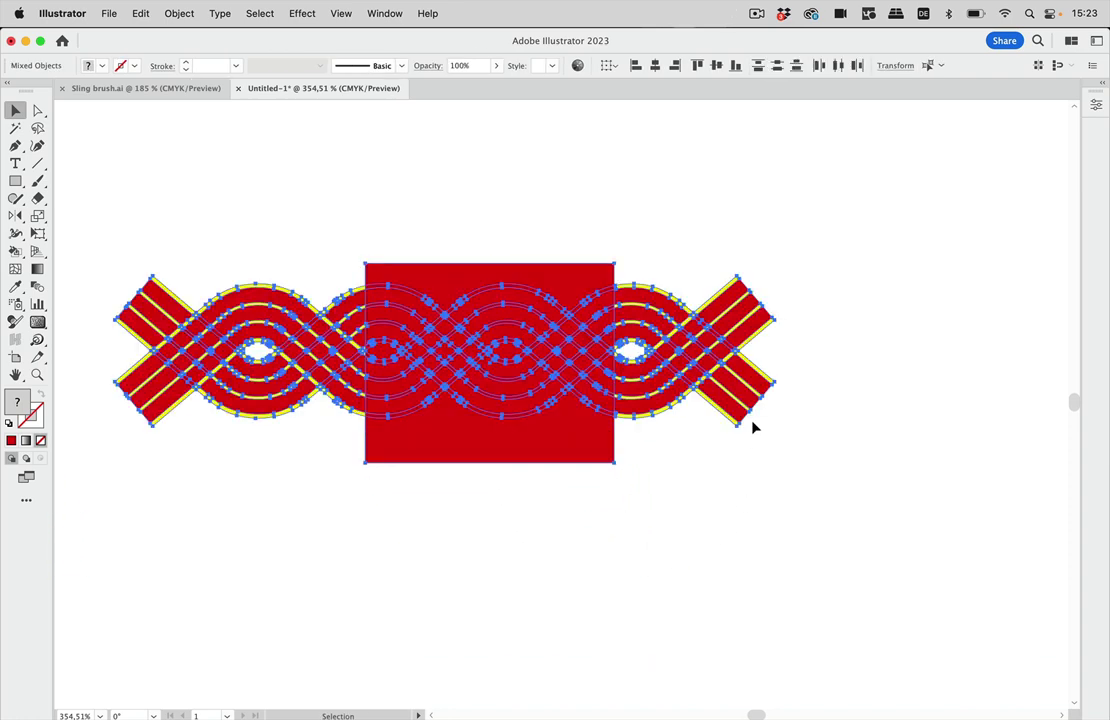
Swap the rectangle's fill and stroke and shift it sideways so its vertical edges run through the centres of two eye-shaped openings
left_click(670, 232)
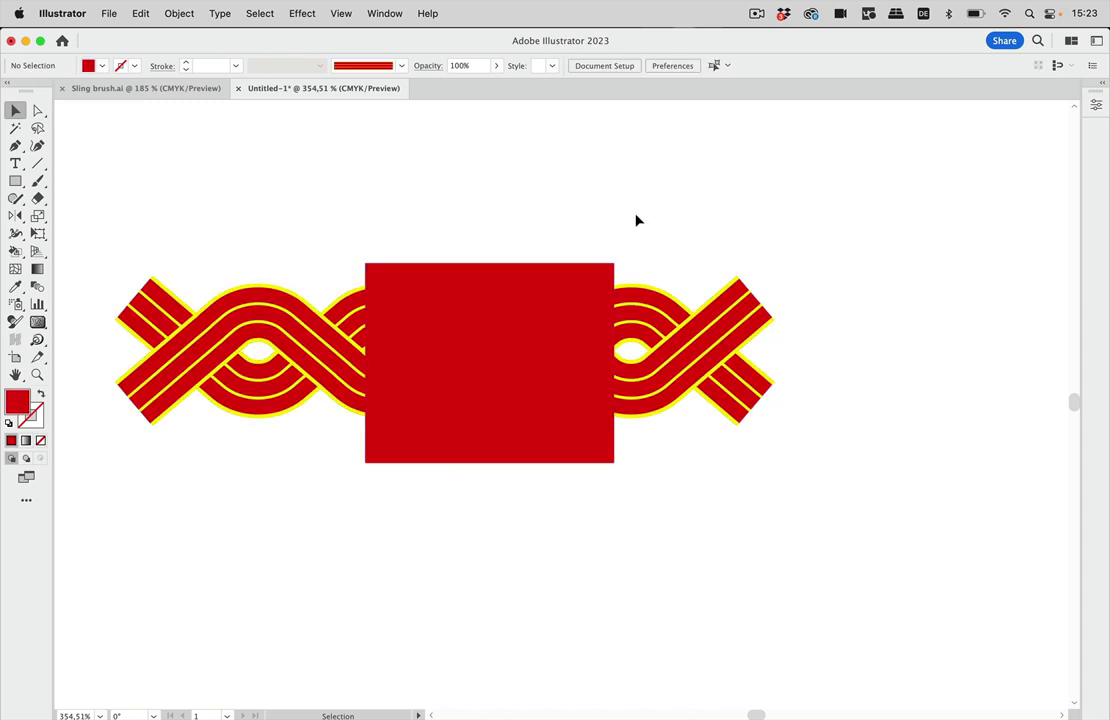
left_click(567, 275)
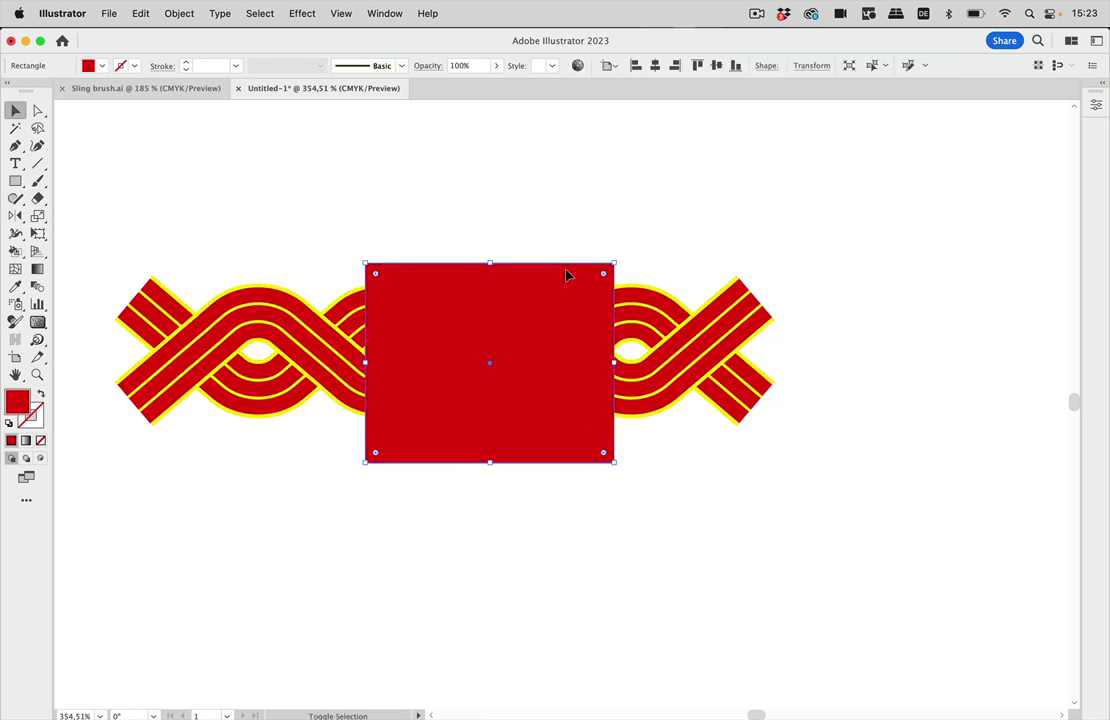
key("shift+x")
left_click_drag(571, 267, 587, 268)
left_click(587, 268)
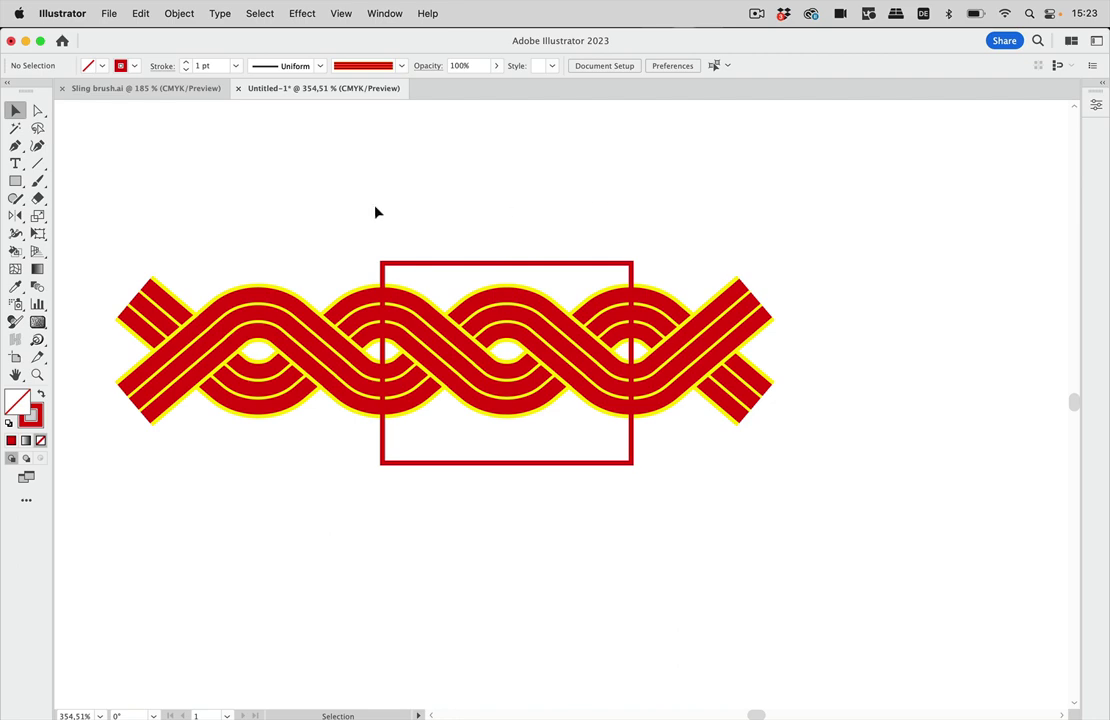
Select the braid with the outlined rectangle and make a clipping mask that isolates the repeating segment
left_click_drag(375, 212, 698, 544)
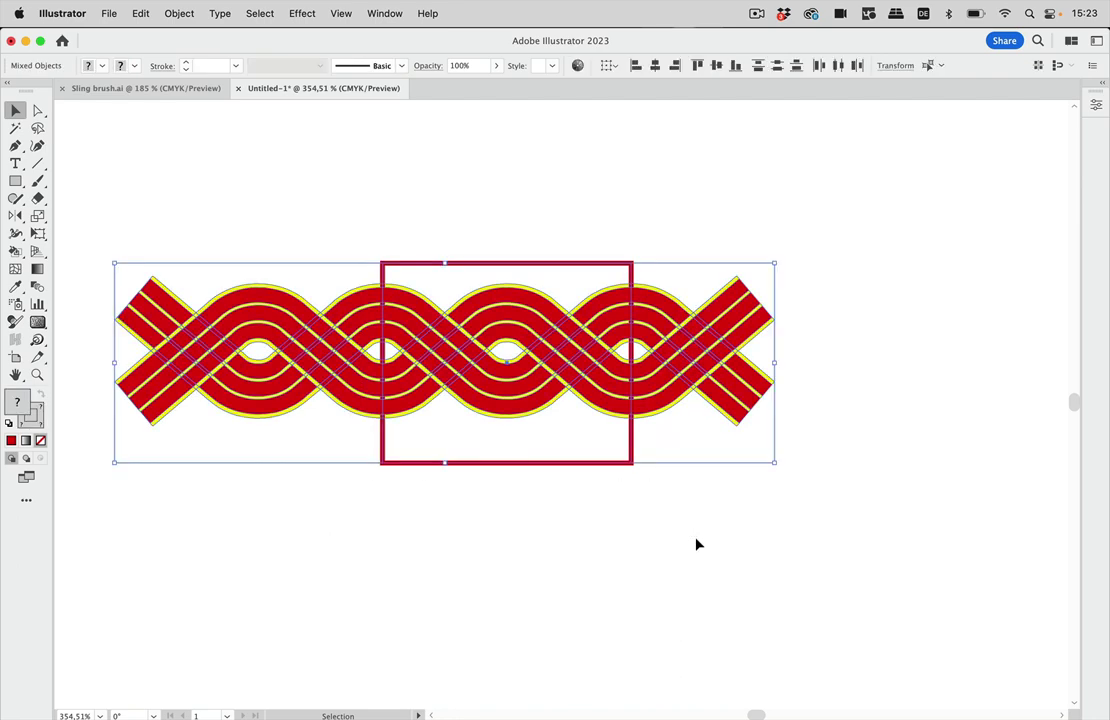
key("super+7")
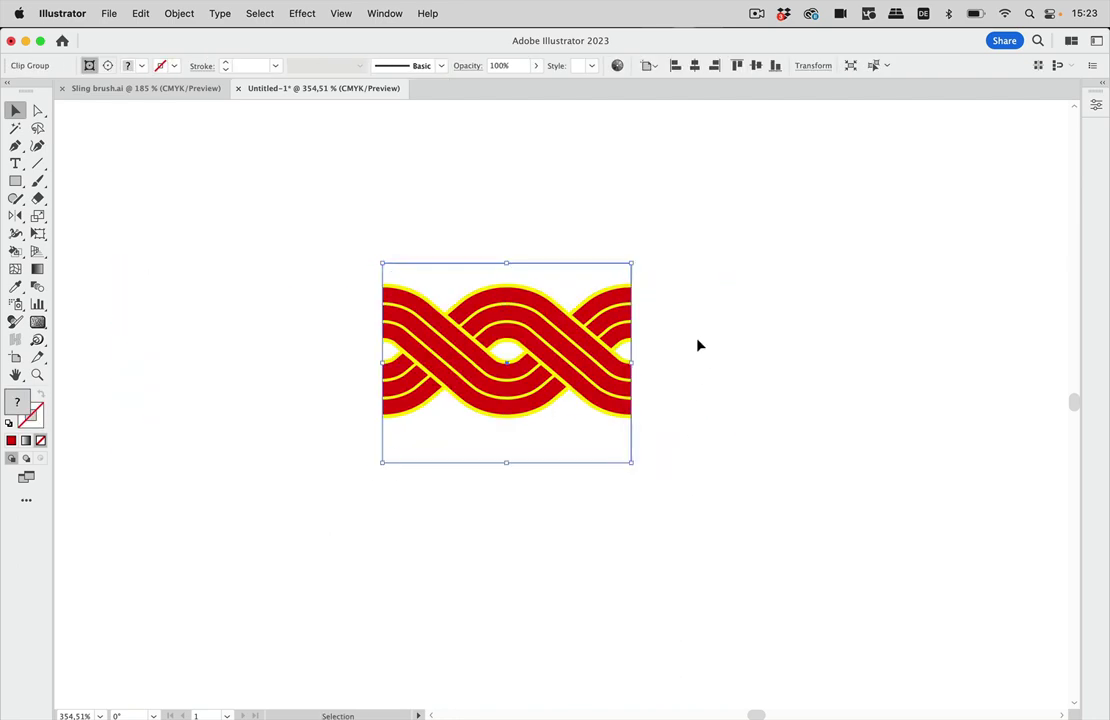
scroll(698, 345, "up", 5)
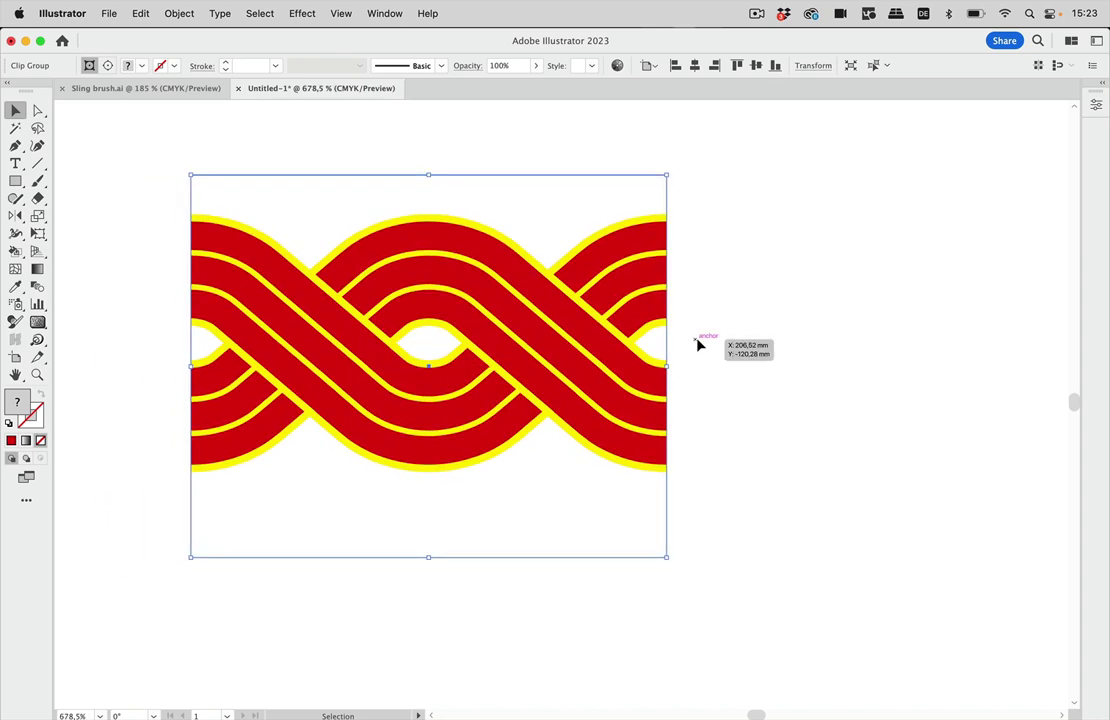
scroll(698, 345, "left", 3)
scroll(698, 345, "down", 1)
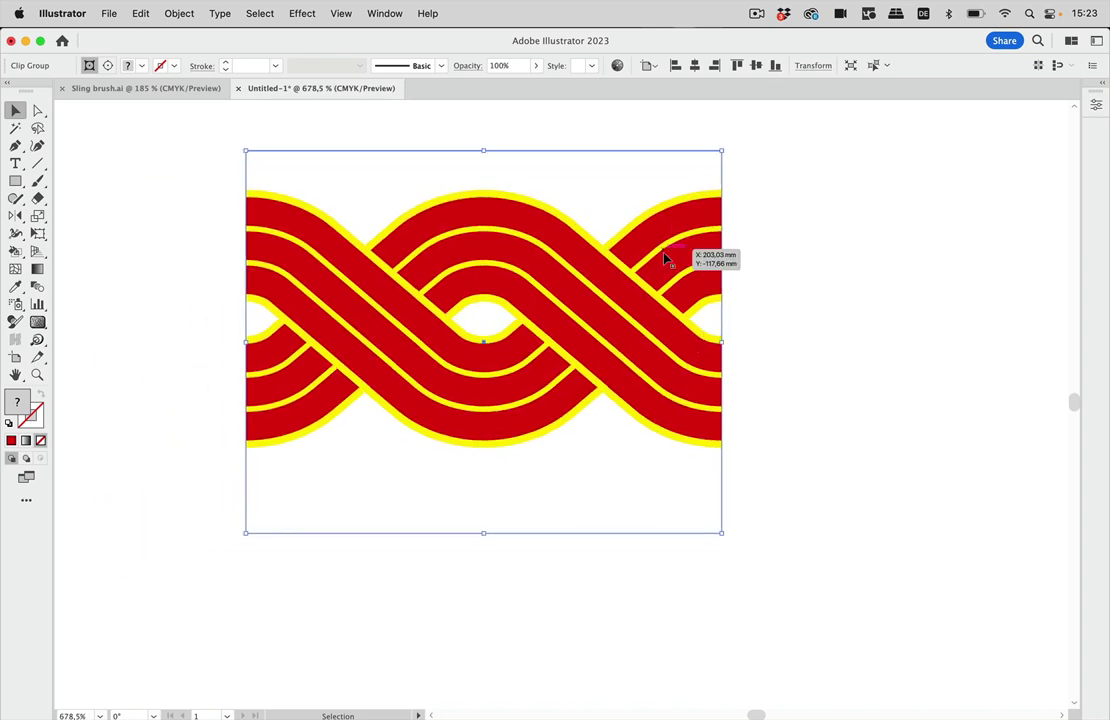
Crop the clipped braid segment with the Pathfinder Crop operation and deselect it
left_click(381, 13)
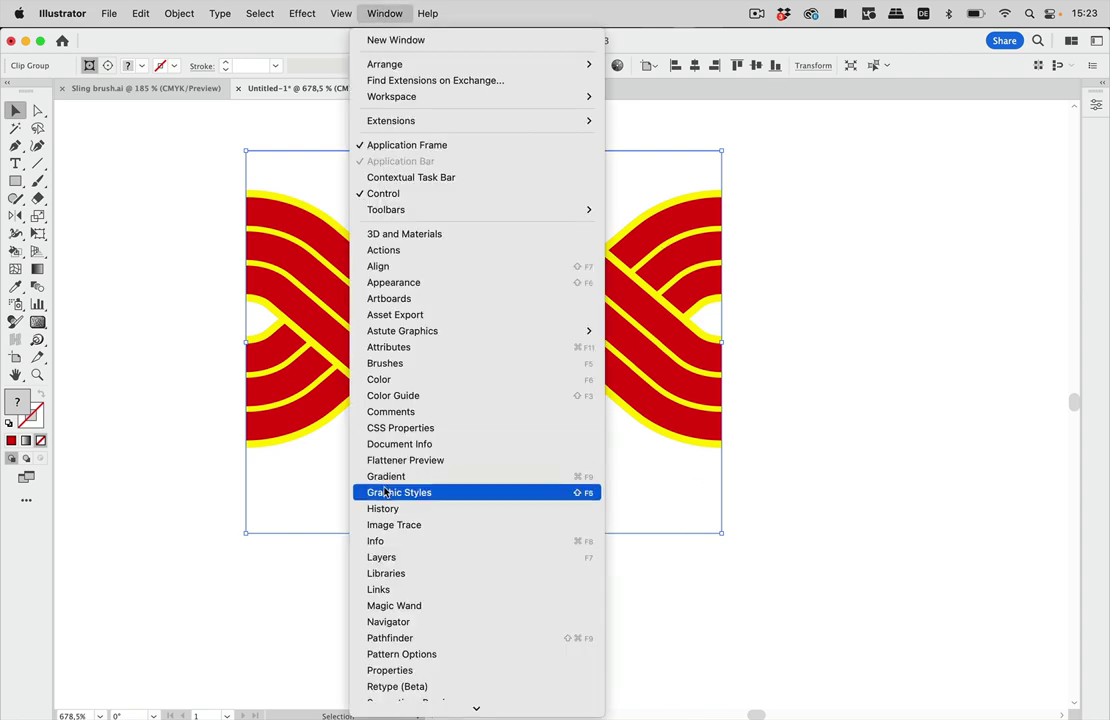
left_click(409, 638)
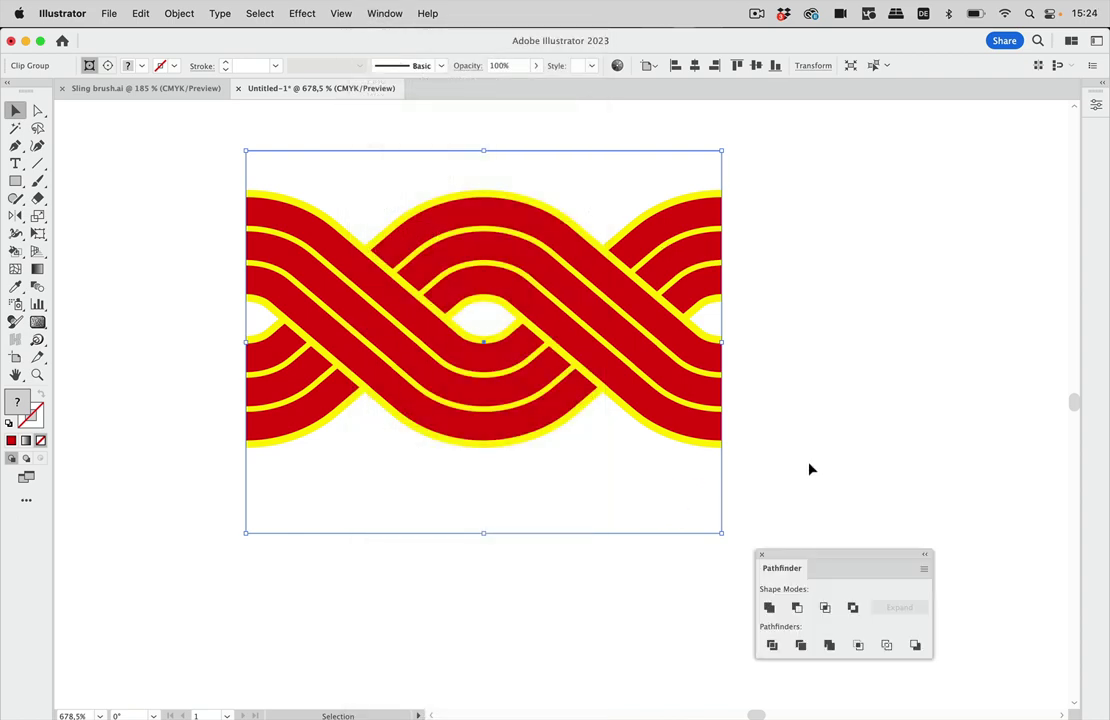
left_click(858, 647)
left_click(827, 359)
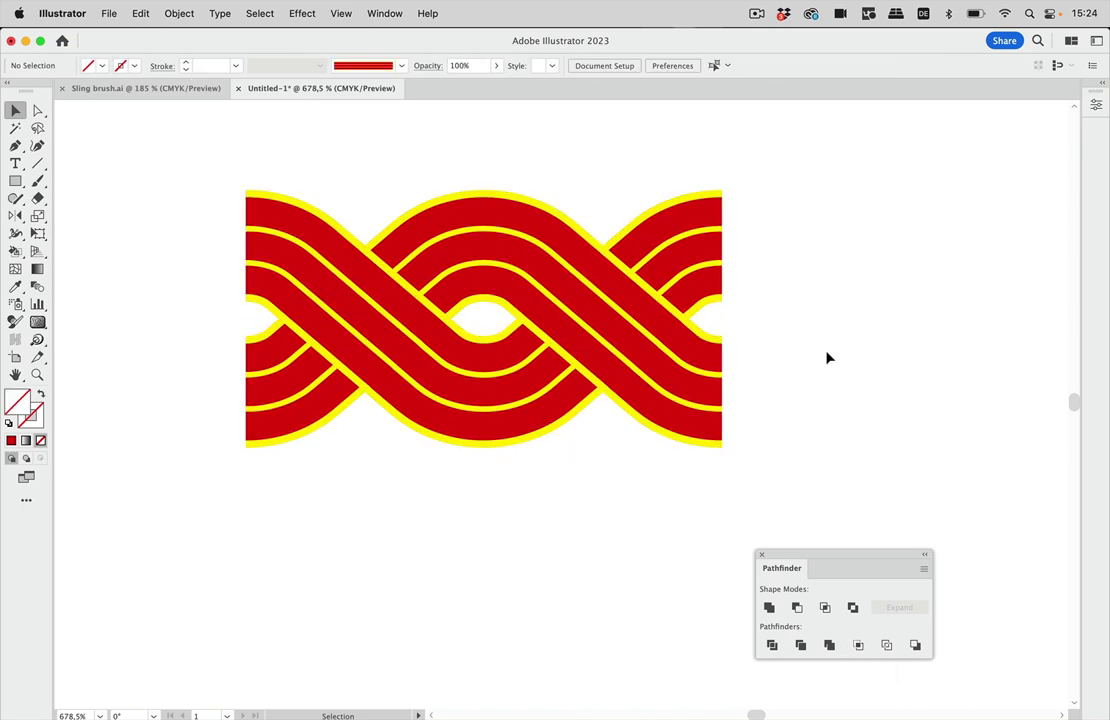
Select a piece of the braid's yellow outline, extend the selection to all objects with the same fill color, and delete them
key("cmd+y")
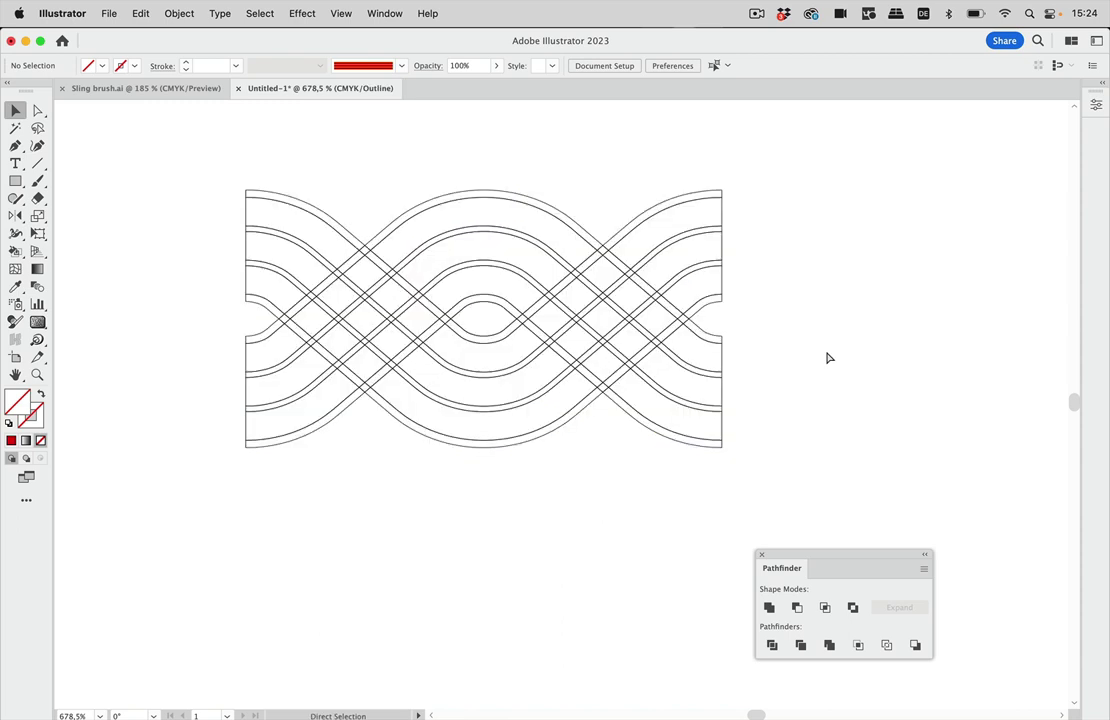
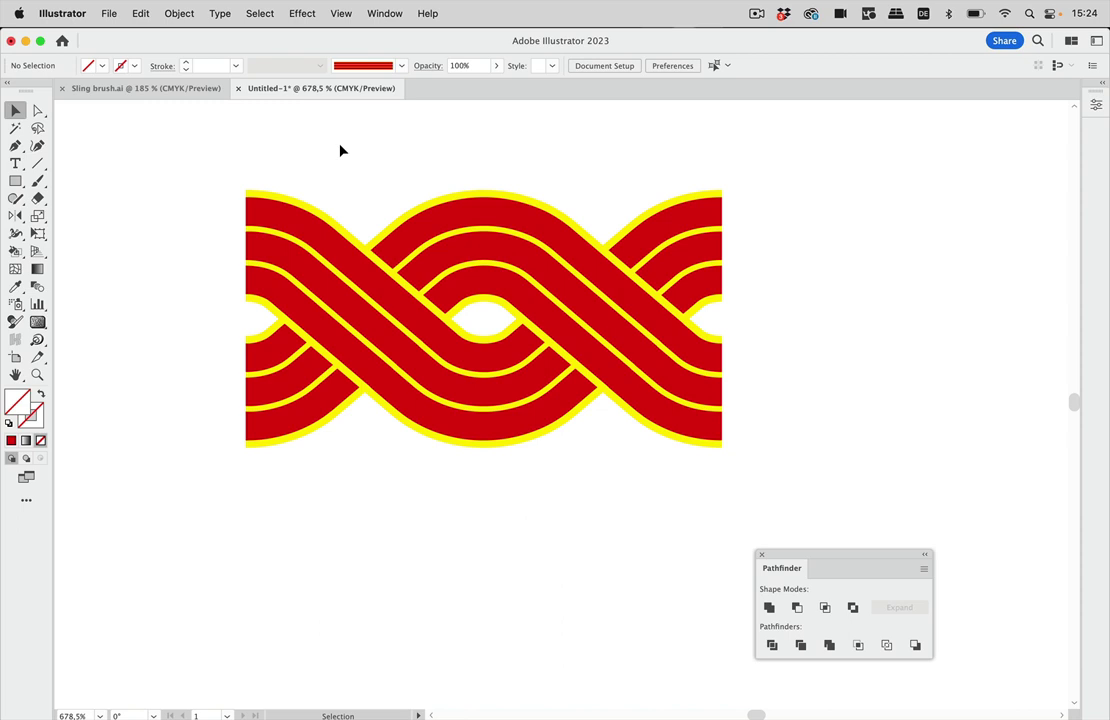
left_click(38, 110)
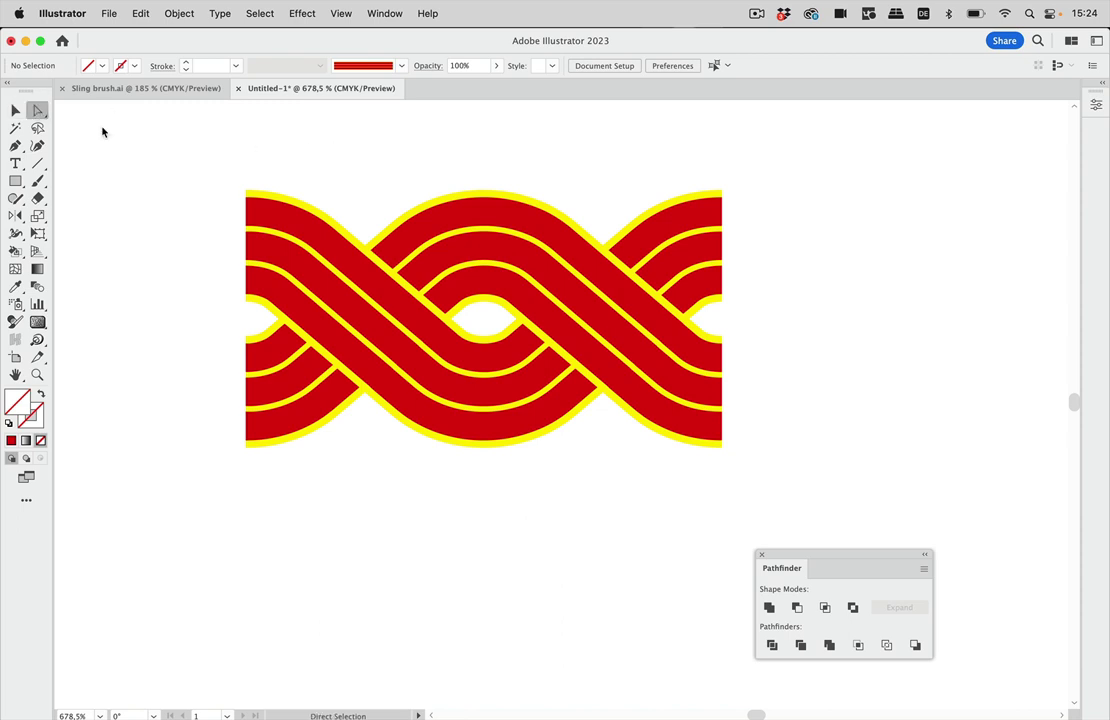
left_click_drag(250, 178, 305, 212)
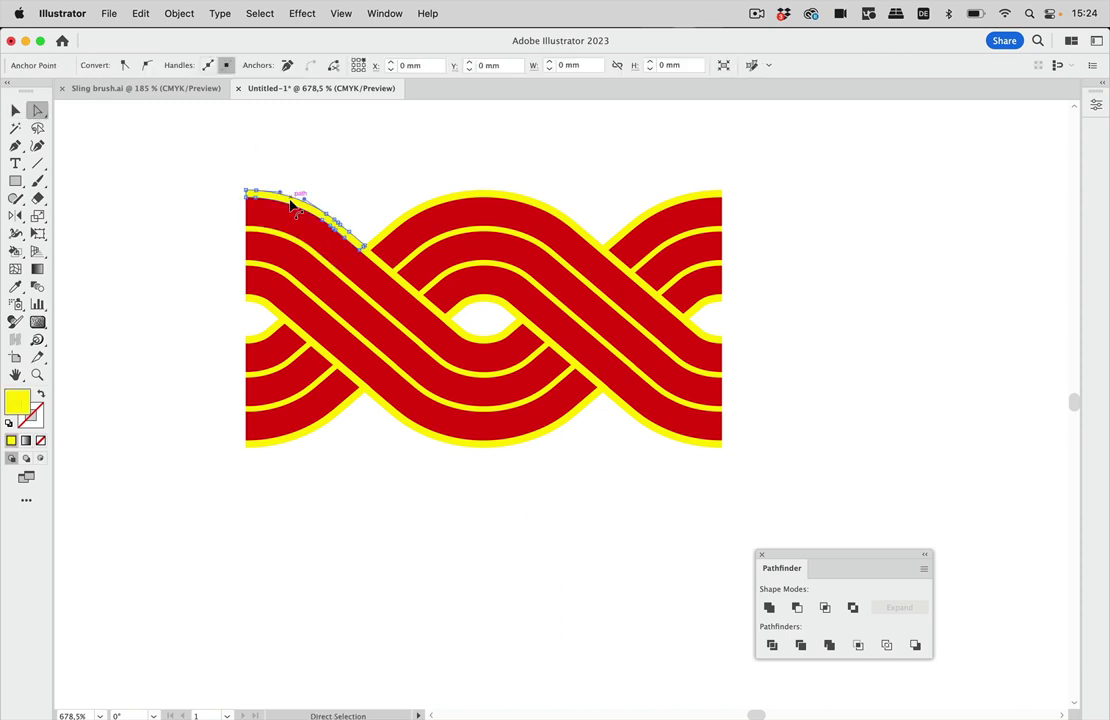
left_click(259, 13)
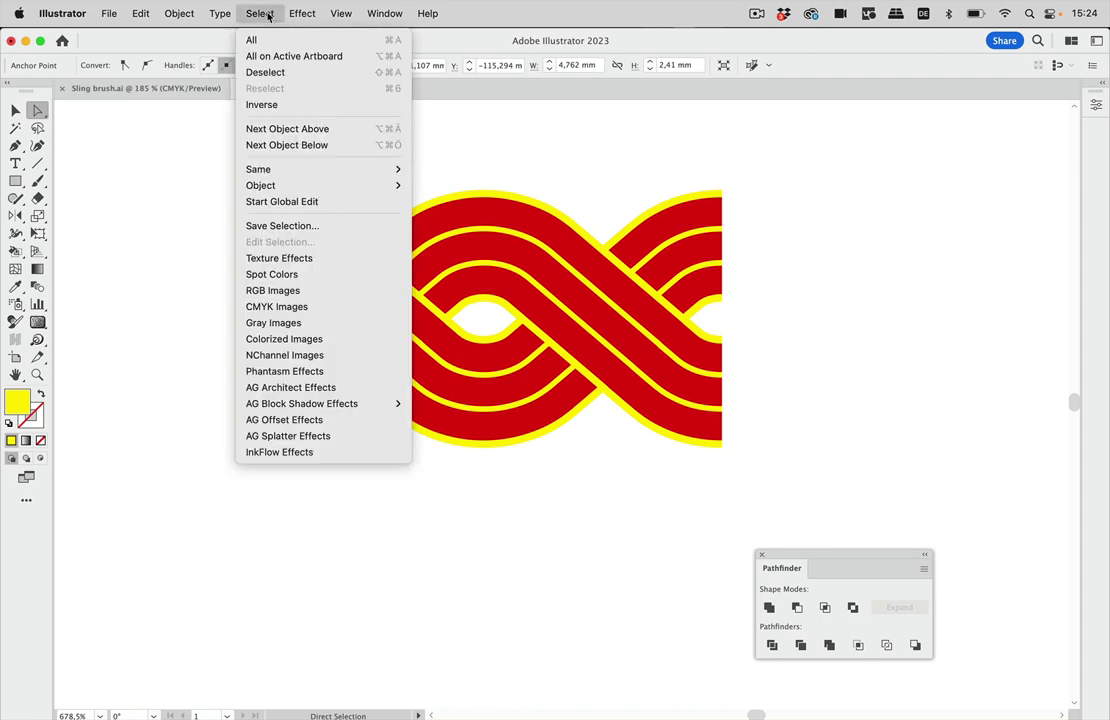
mouse_move(269, 173)
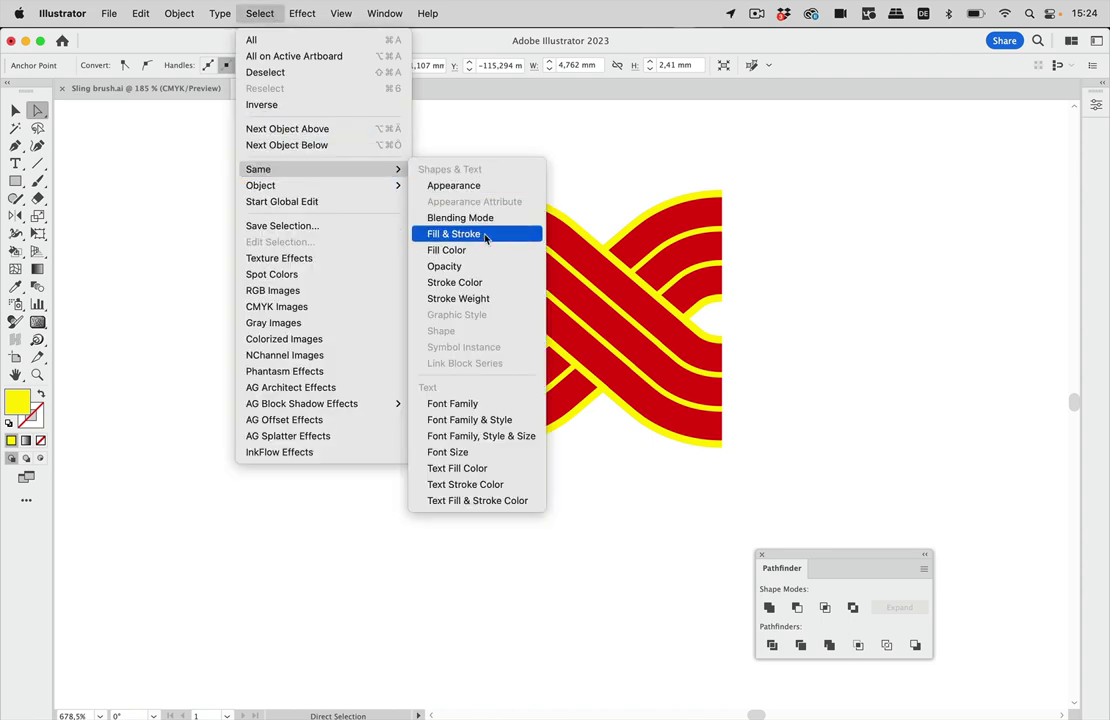
left_click(446, 250)
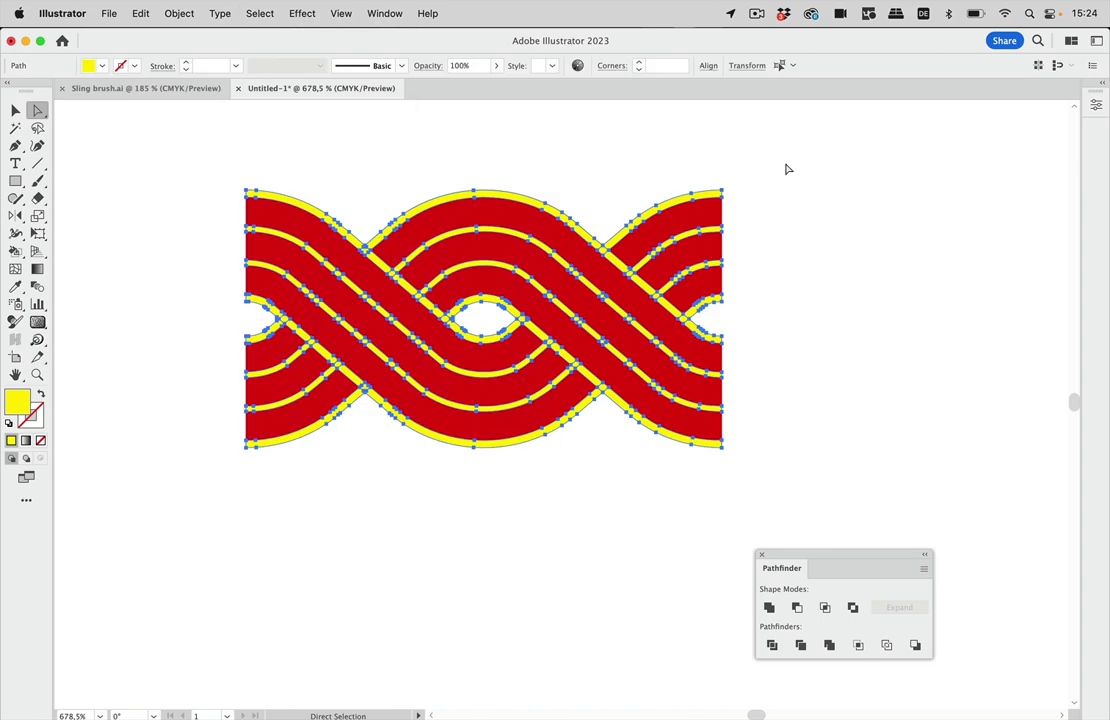
key("Delete")
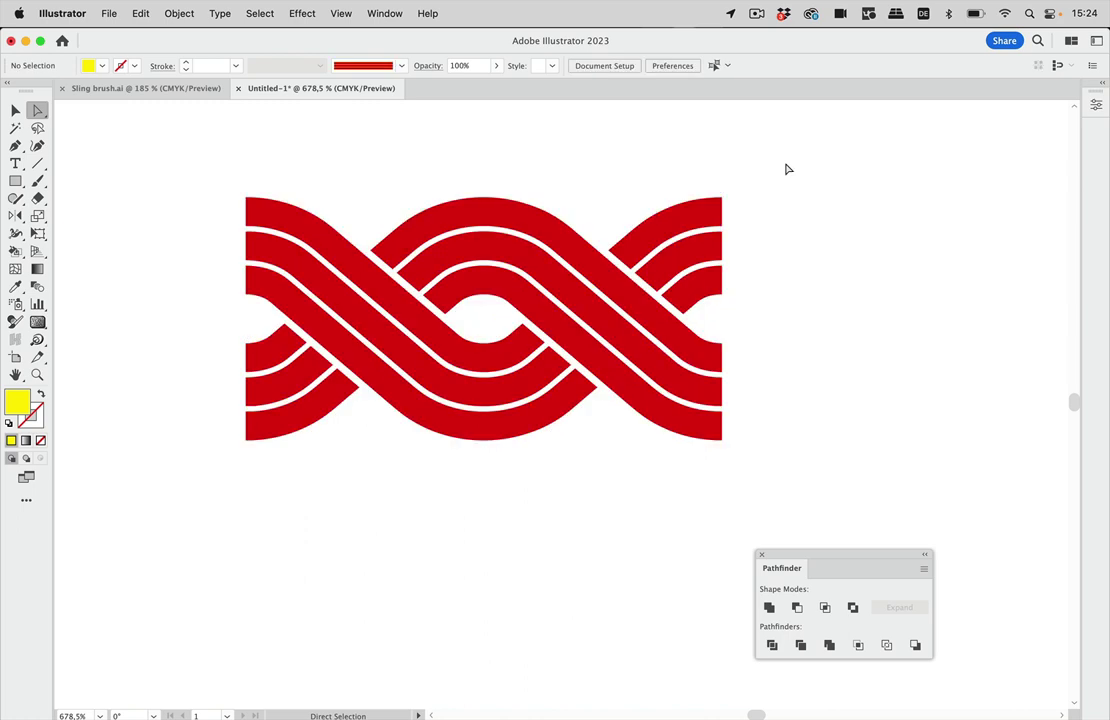
Draw a small upright rectangle beside the braid segment and set its fill to None
left_click(17, 183)
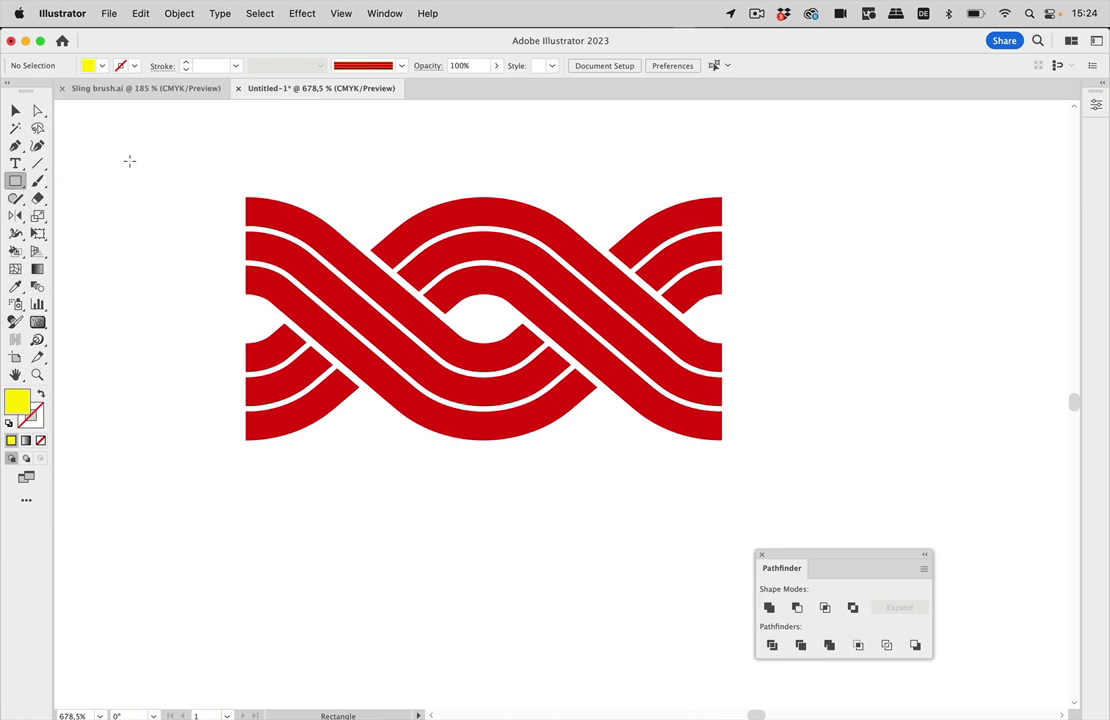
left_click_drag(125, 160, 161, 268)
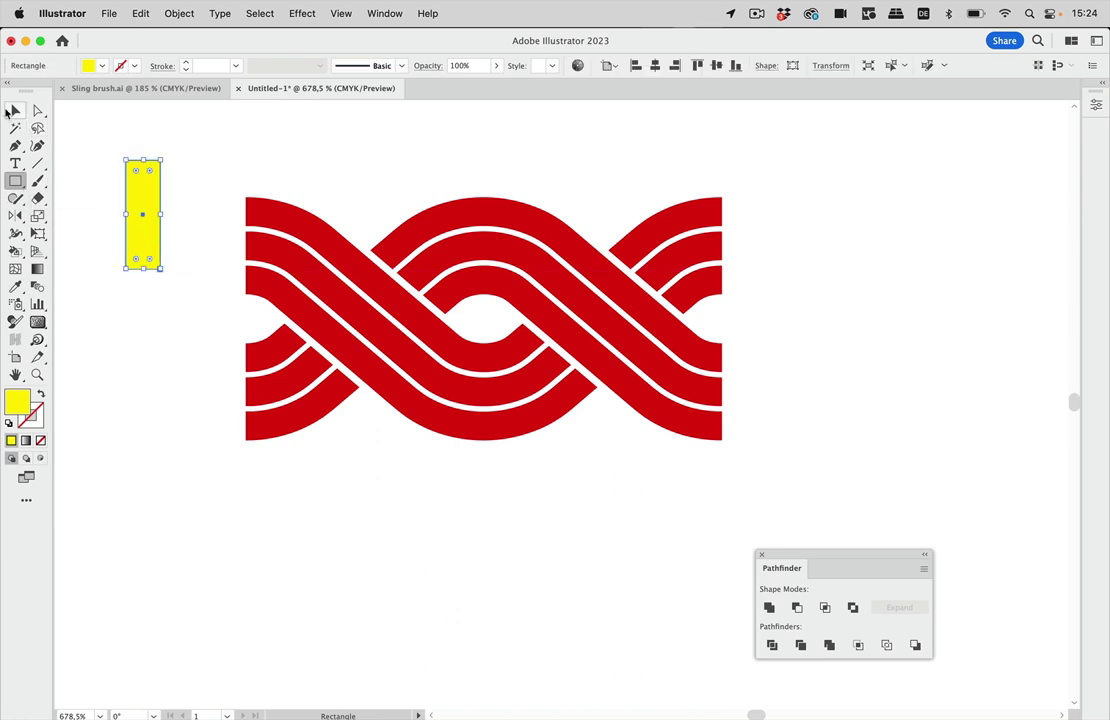
left_click(15, 111)
left_click(90, 65)
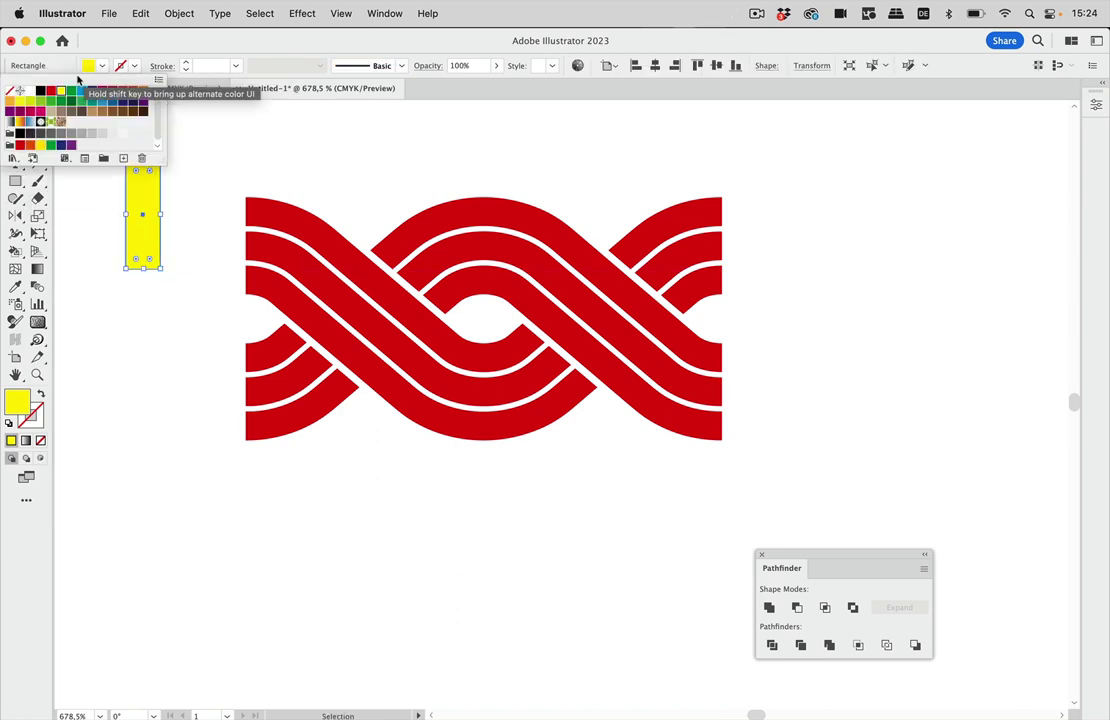
left_click(11, 91)
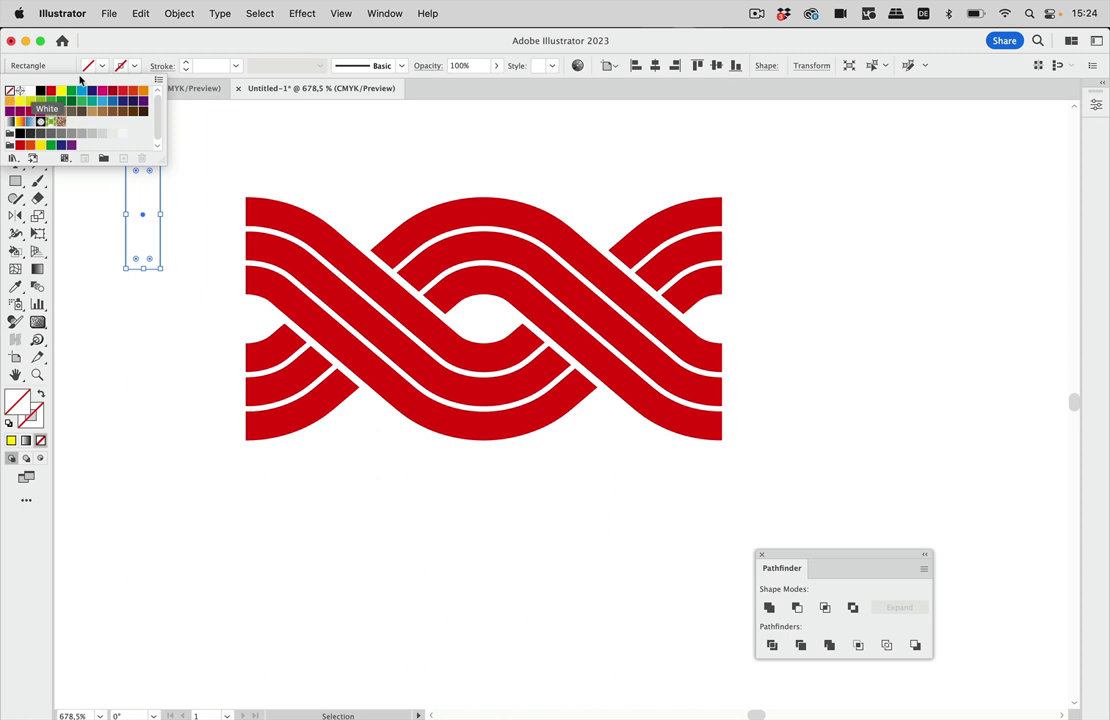
Select all objects sharing the rectangle's empty fill and stroke, and delete them
left_click(259, 14)
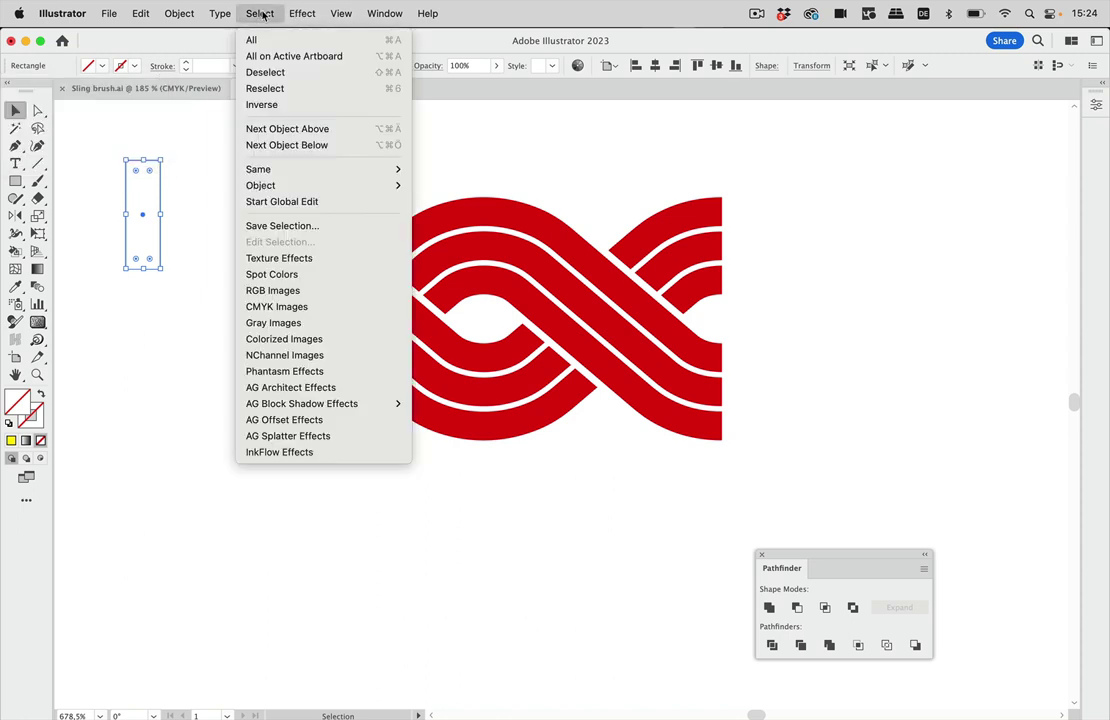
mouse_move(292, 169)
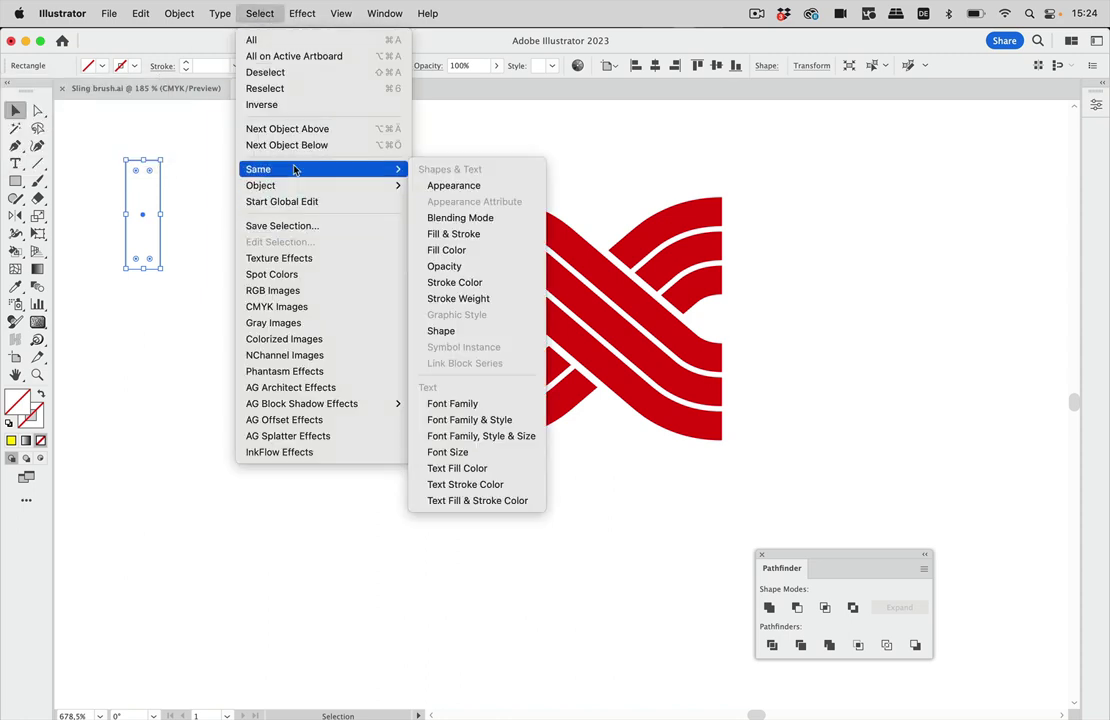
left_click(453, 234)
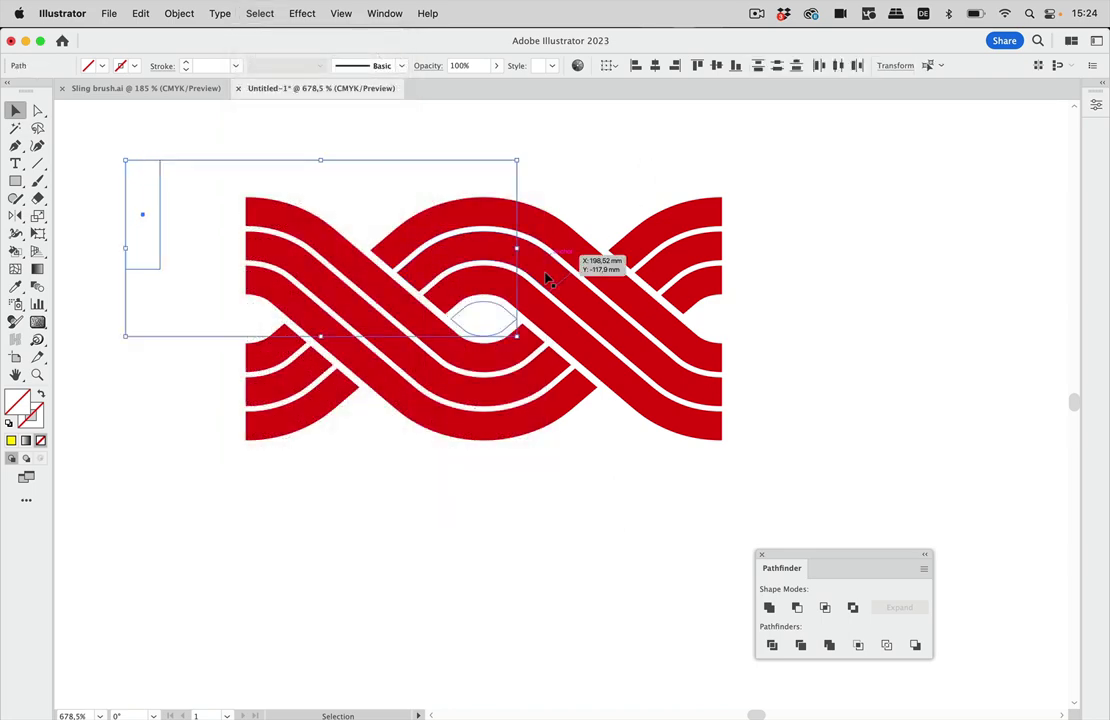
left_click(545, 307)
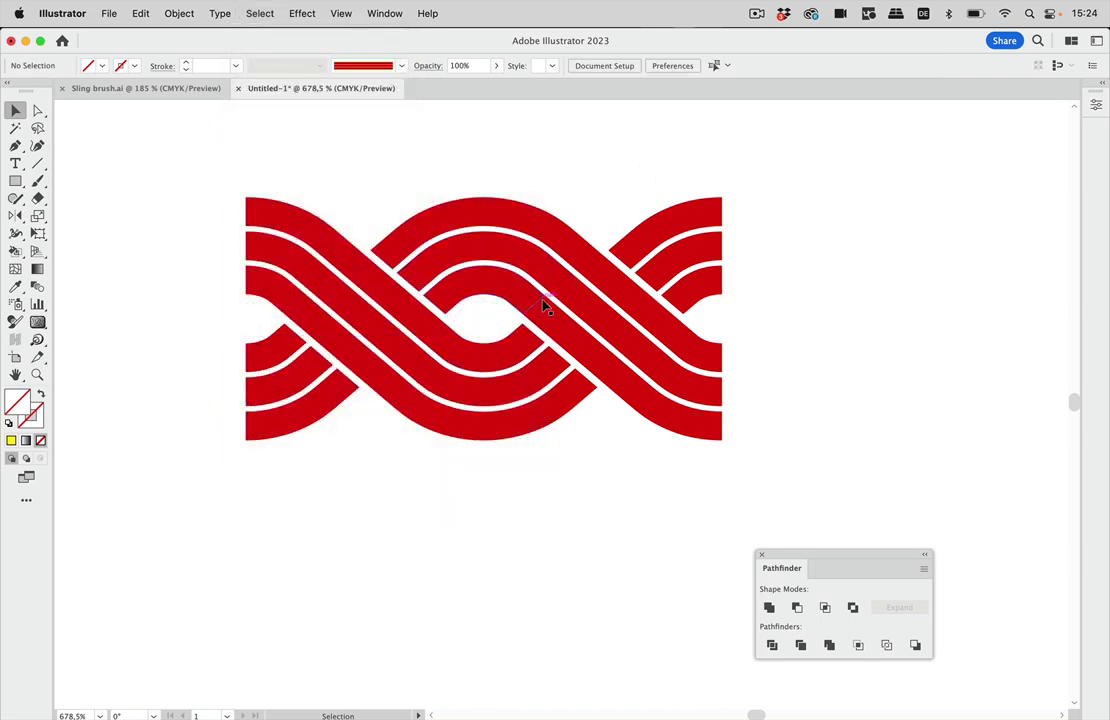
Select the red braid segment and merge its overlapping pieces with the Pathfinder Unite operation
scroll(587, 300, "down", 3)
scroll(588, 303, "left", 1)
scroll(590, 302, "left", 1)
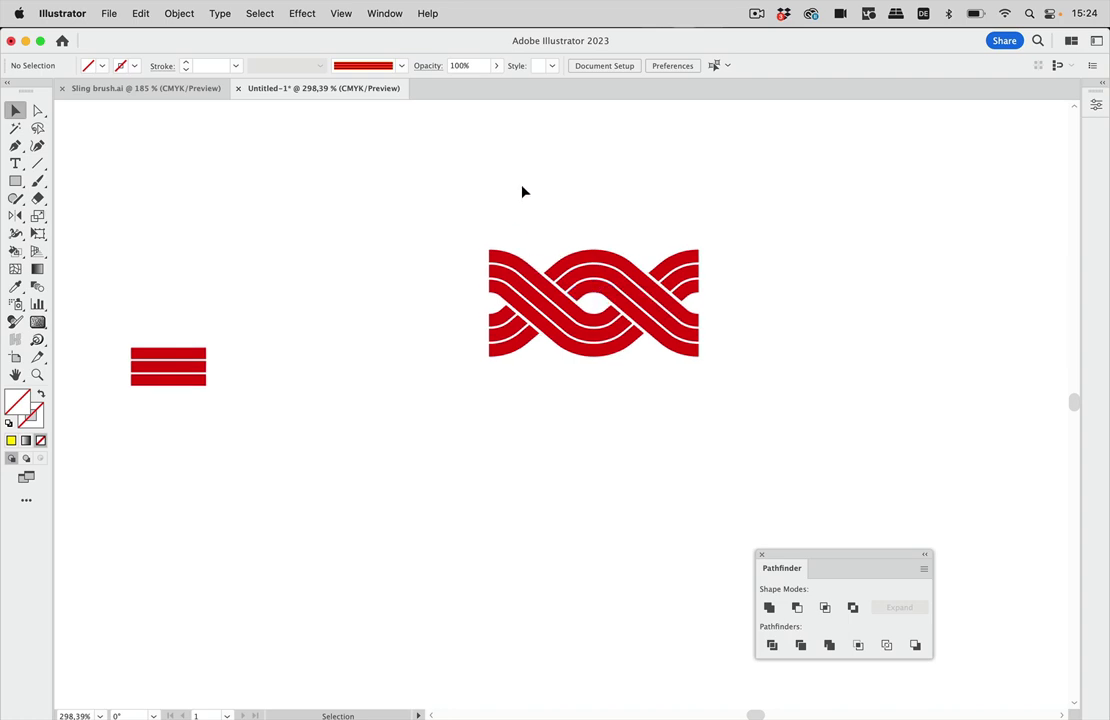
scroll(574, 297, "down", 3)
scroll(580, 312, "down", 2)
scroll(580, 312, "left", 1)
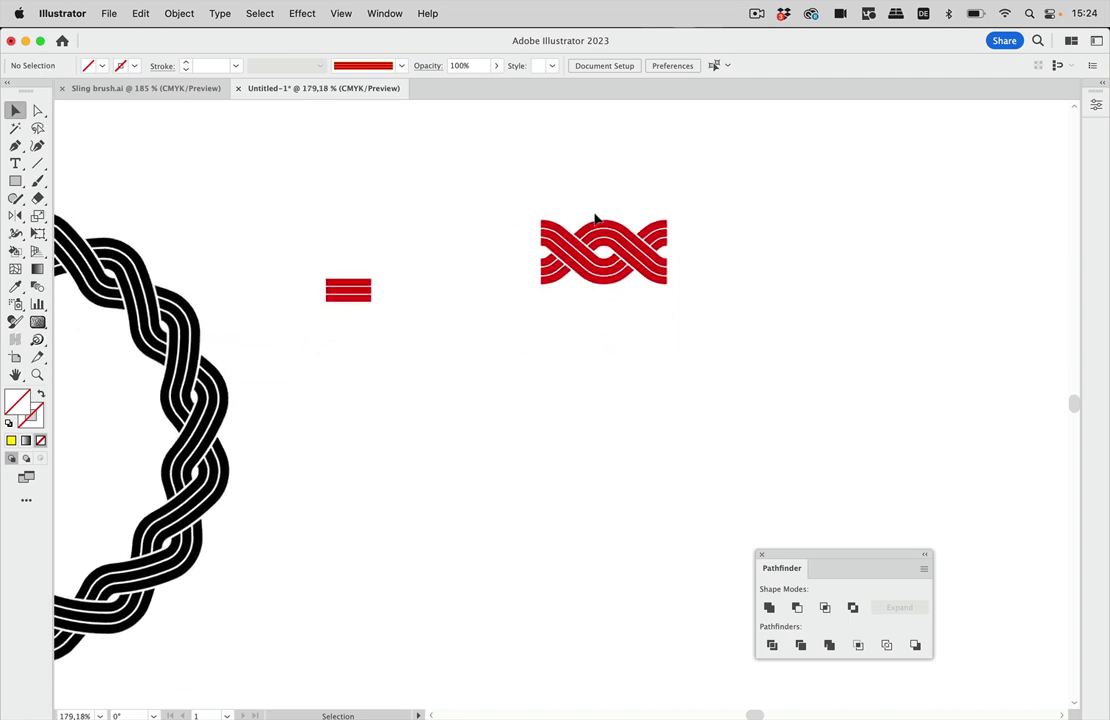
left_click_drag(524, 193, 686, 331)
scroll(687, 333, "right", 2)
scroll(688, 334, "up", 5)
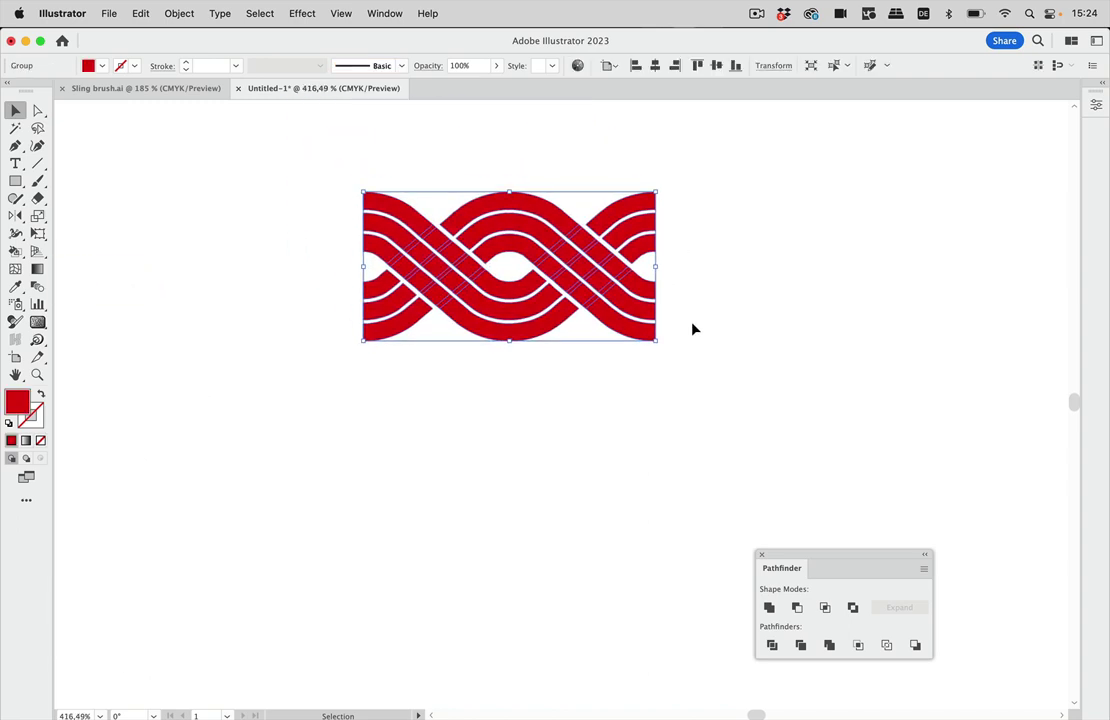
scroll(700, 329, "up", 1)
scroll(700, 329, "left", 1)
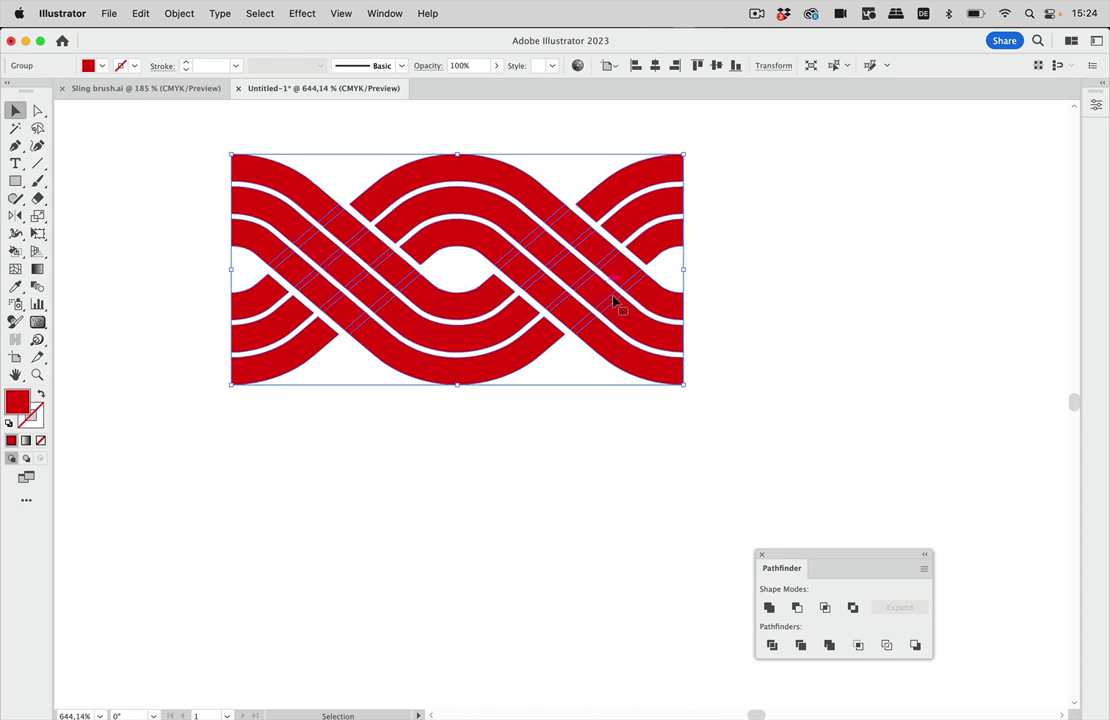
left_click_drag(820, 553, 761, 252)
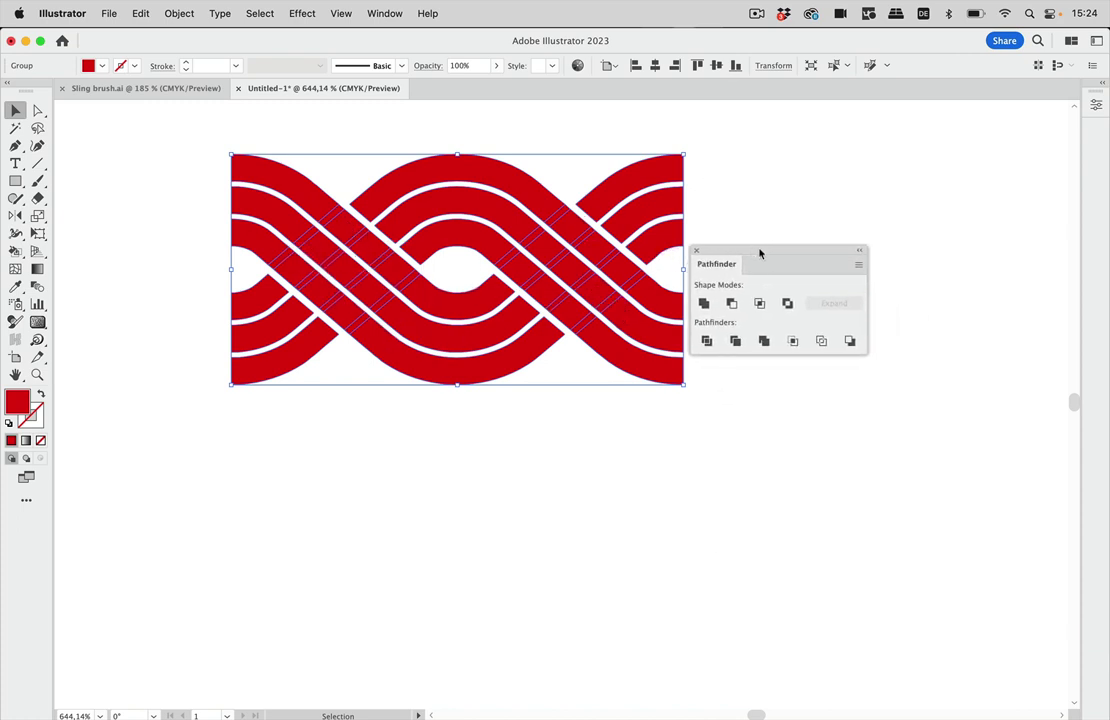
left_click(704, 304)
Change the united braid segment's fill to black
left_click(101, 66)
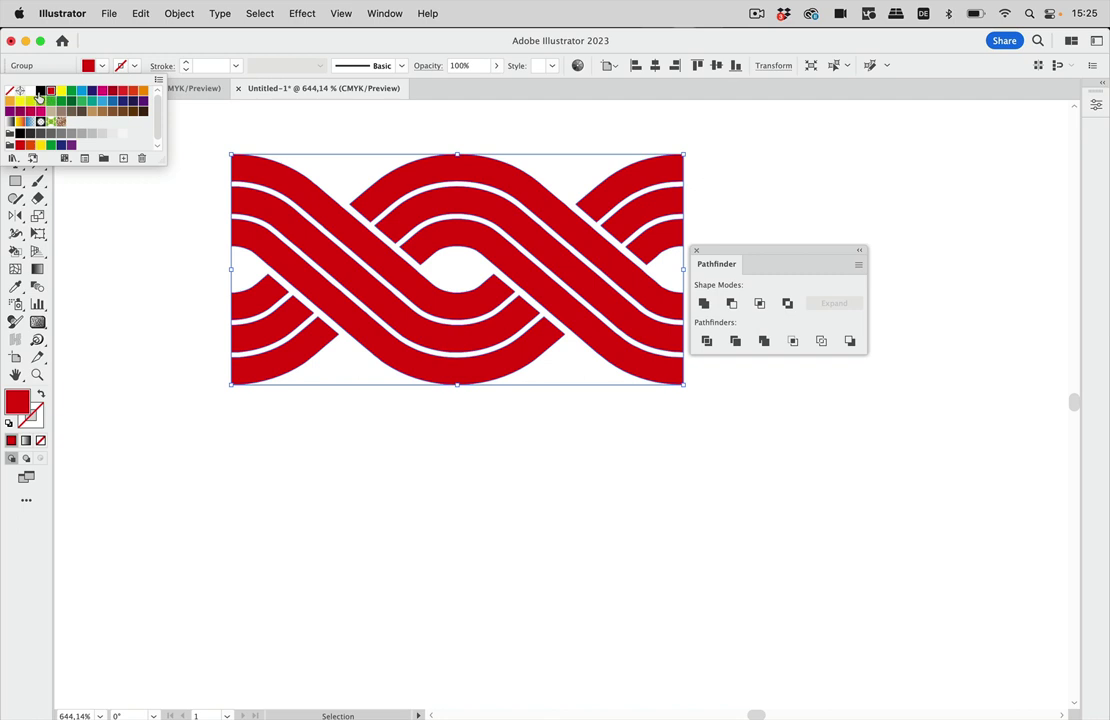
left_click(40, 90)
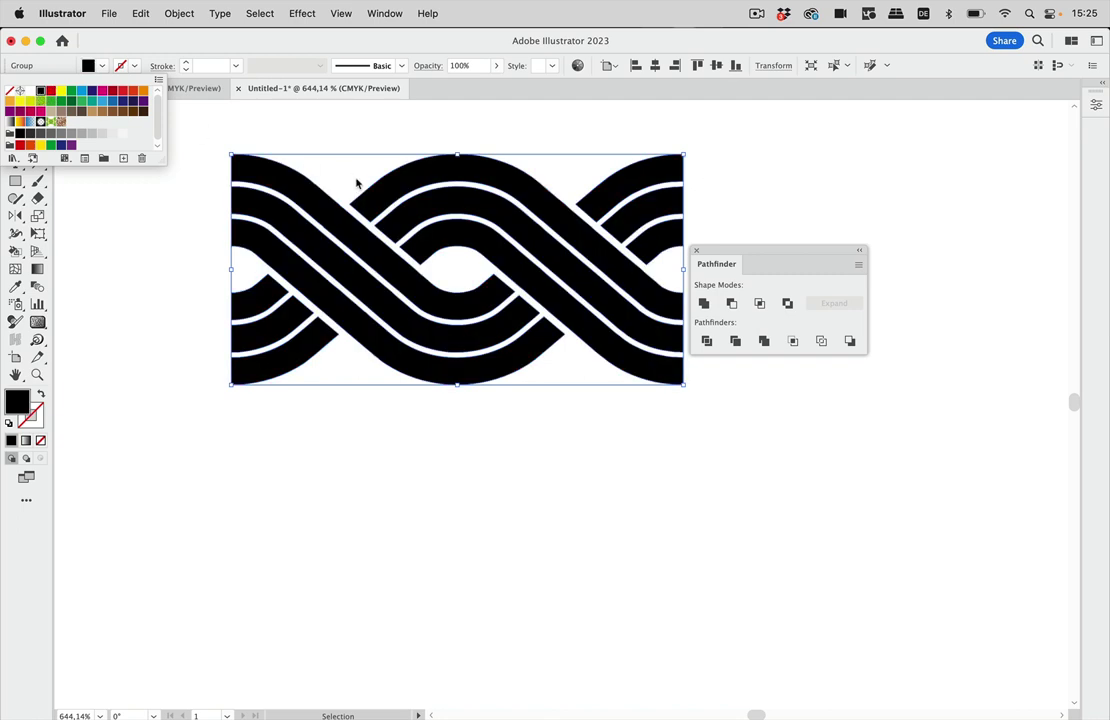
left_click(473, 124)
Show the Brushes collection and add the black braid segment to it as a new Pattern Brush
scroll(494, 205, "down", 5)
scroll(491, 200, "right", 3)
scroll(491, 200, "down", 1)
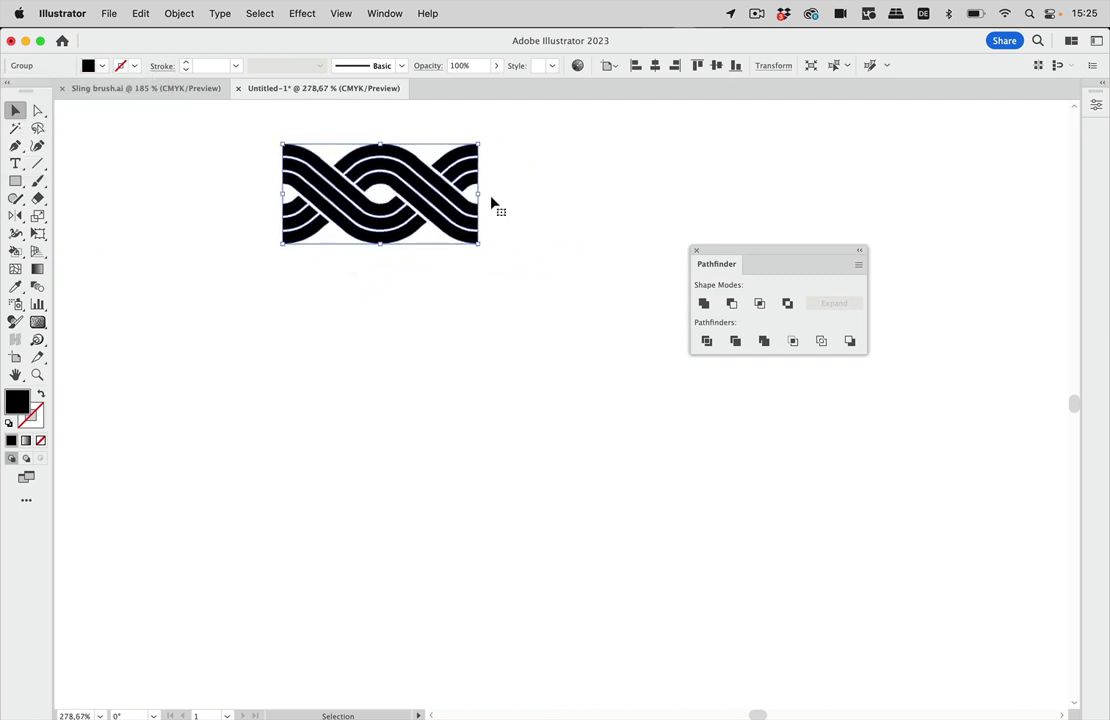
left_click(384, 13)
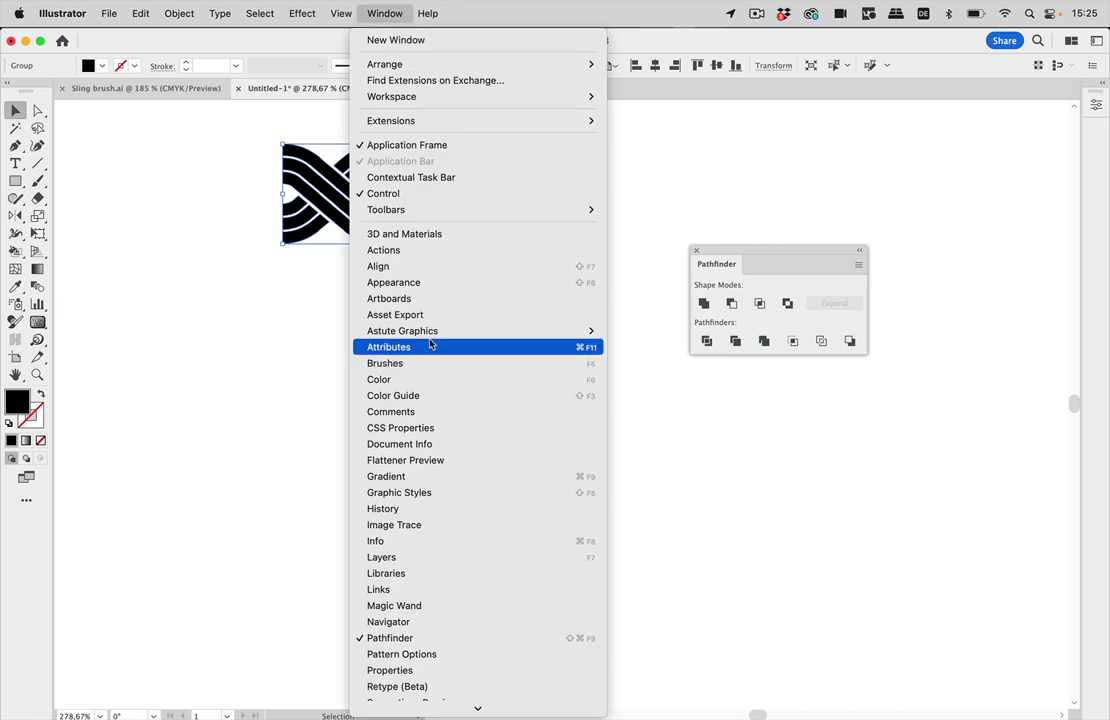
left_click(415, 364)
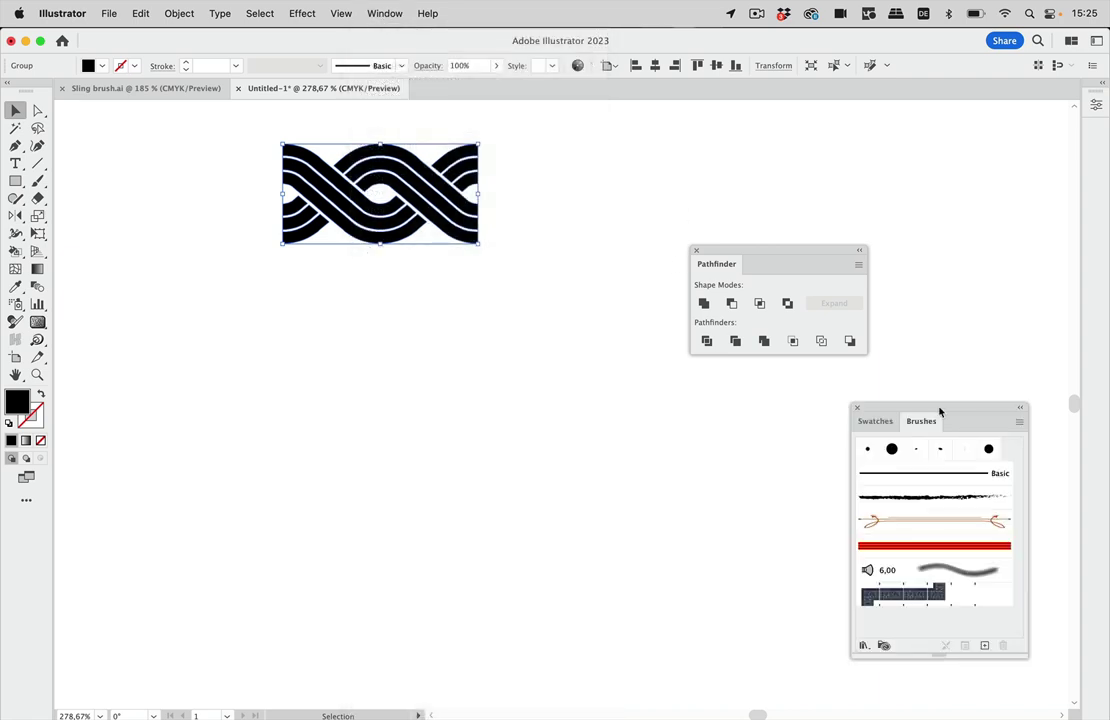
mouse_move(939, 410)
left_mouse_down()
mouse_move(691, 317)
mouse_move(669, 180)
left_mouse_up()
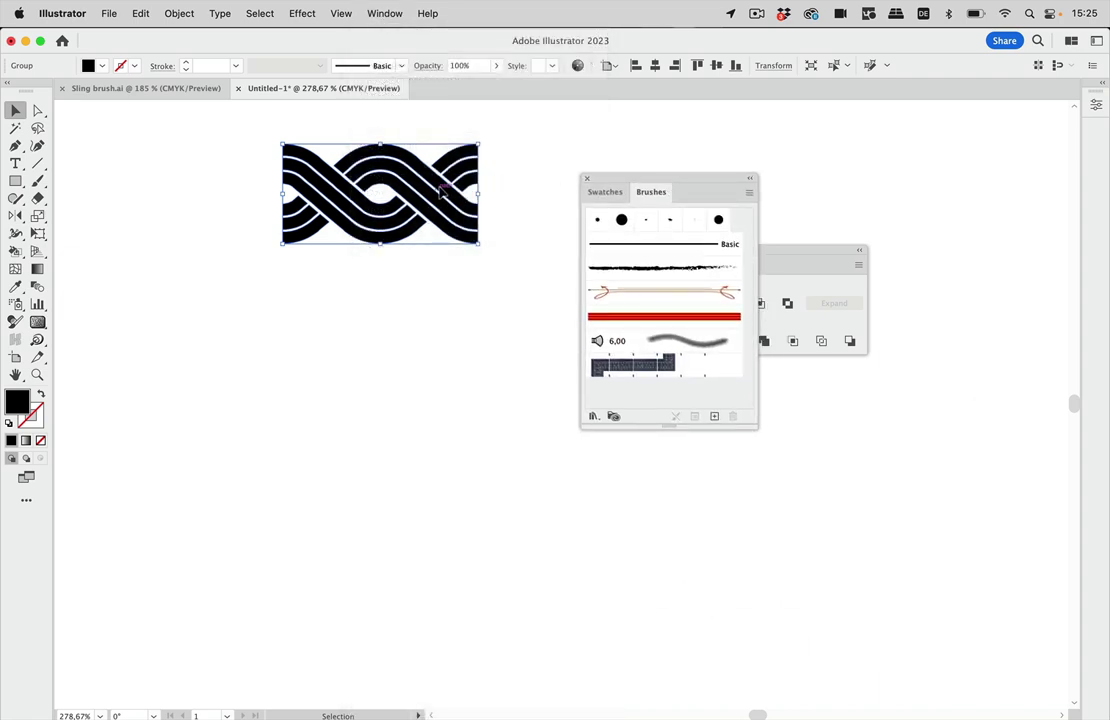
mouse_move(443, 190)
left_mouse_down()
mouse_move(649, 421)
mouse_move(657, 406)
left_mouse_up()
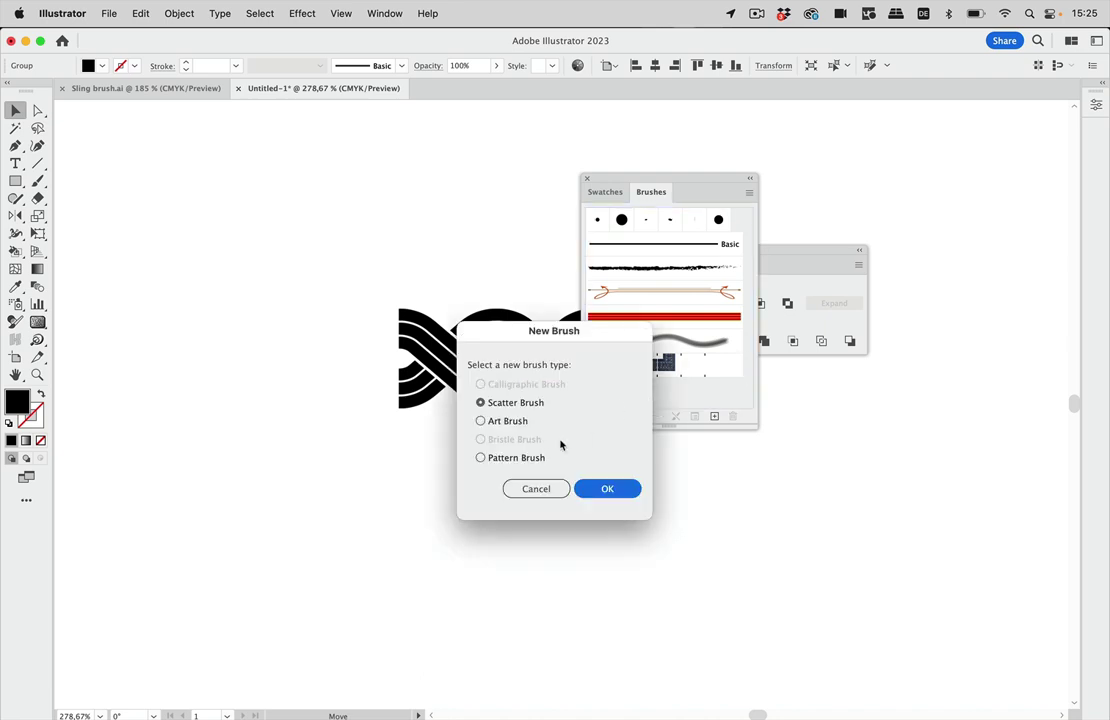
left_click(484, 458)
left_click(612, 490)
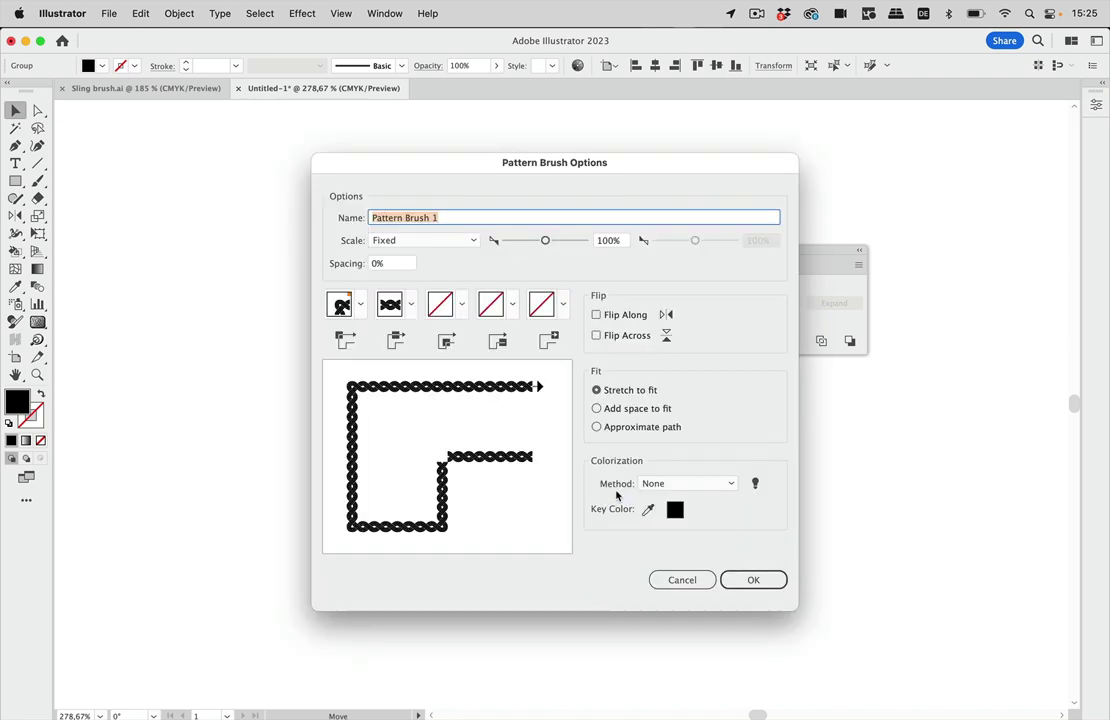
Set the pattern brush's colorization method to Tints and accept the brush options
left_click(716, 488)
left_click(700, 520)
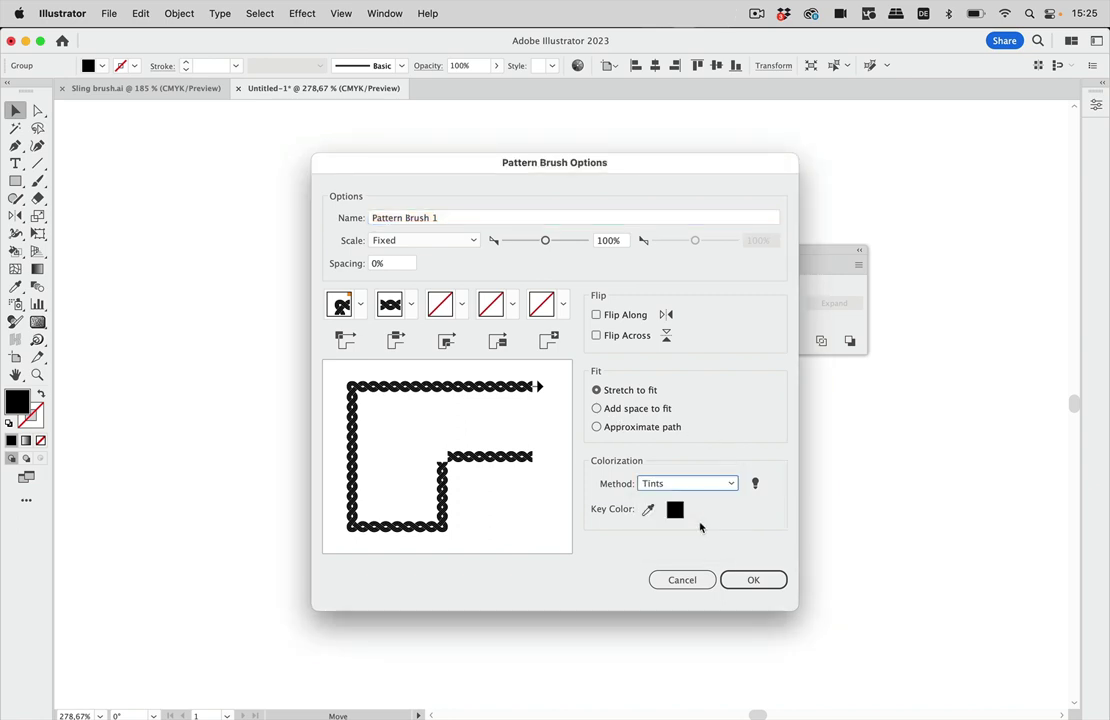
left_click(755, 580)
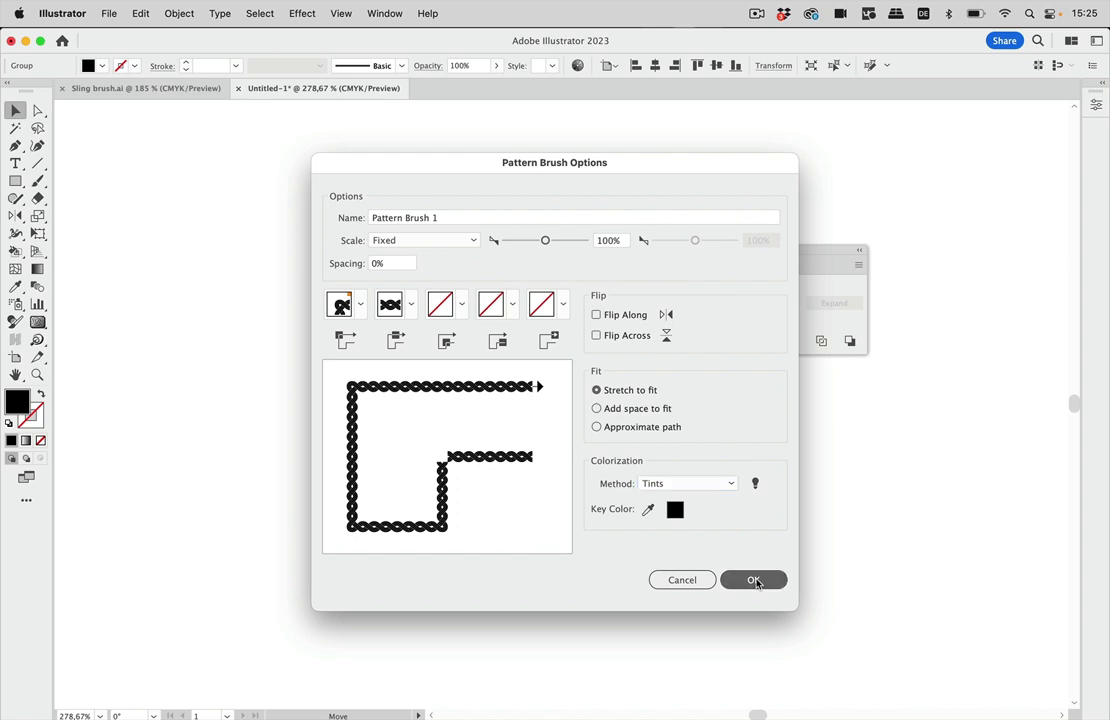
Draw a circle with the Ellipse tool below the braid segment and swap its fill and stroke to leave a black outline
scroll(594, 444, "down", 5)
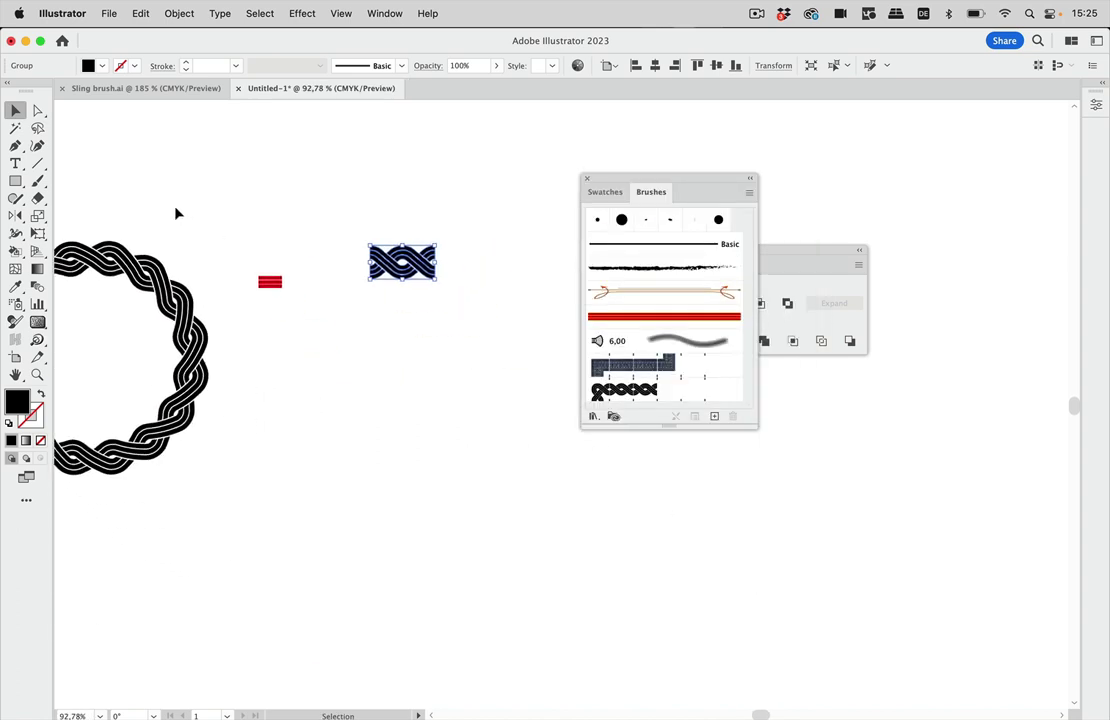
left_click(15, 181)
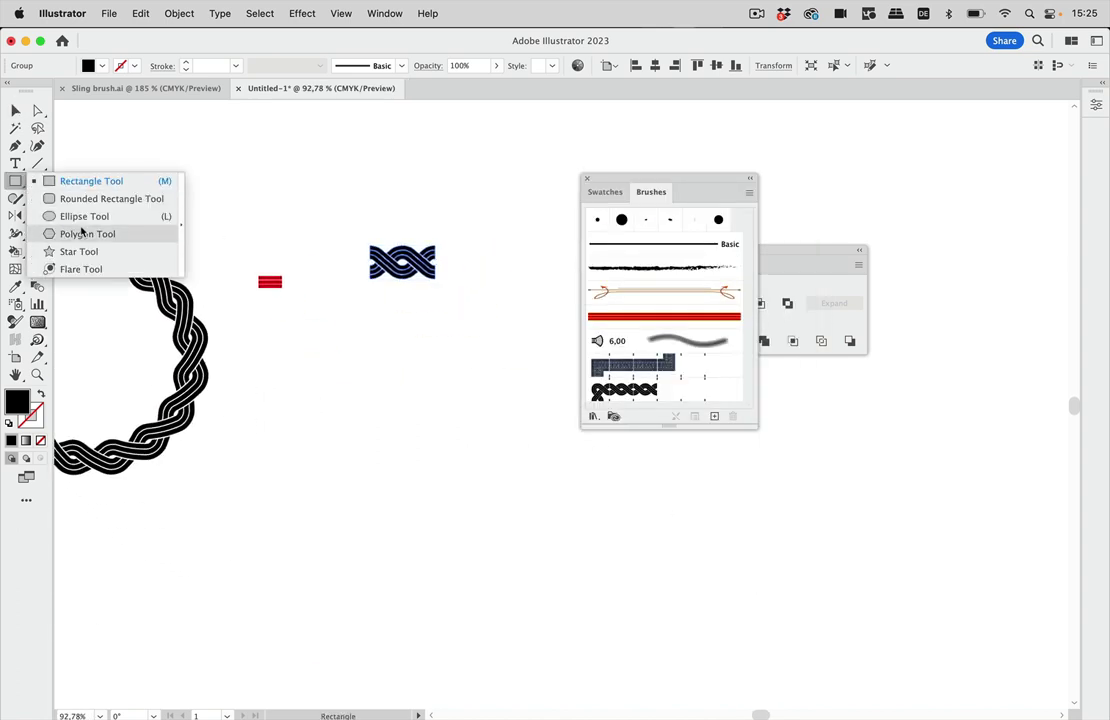
left_click(85, 216)
left_click_drag(381, 338, 600, 556)
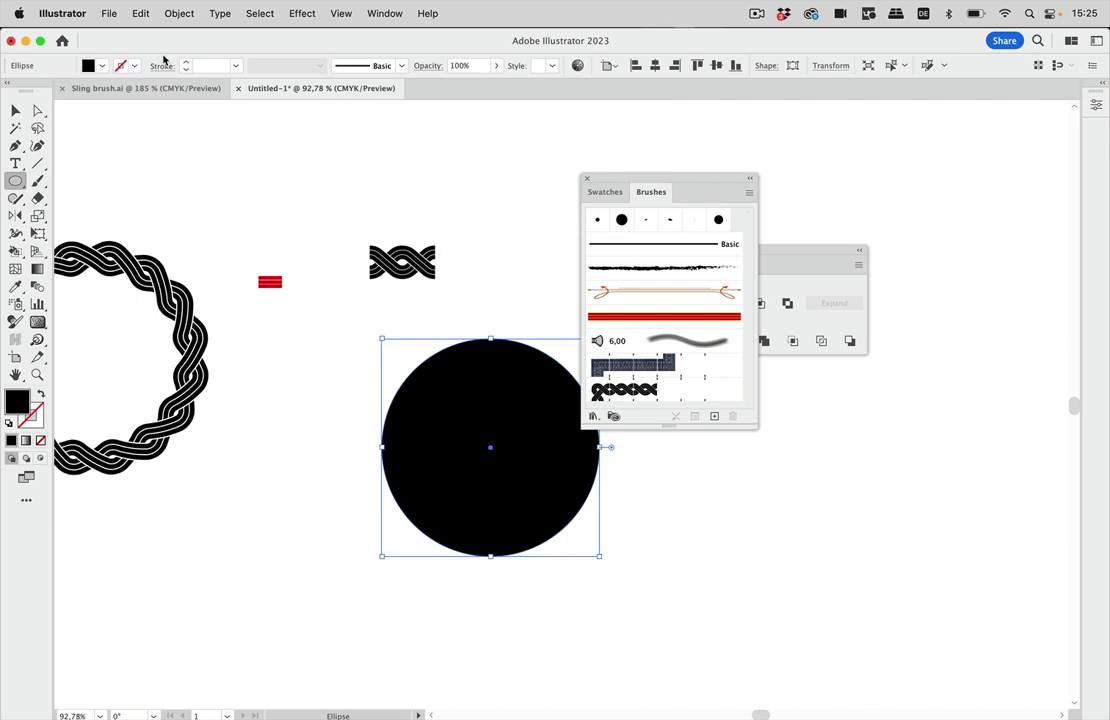
key("shift+x")
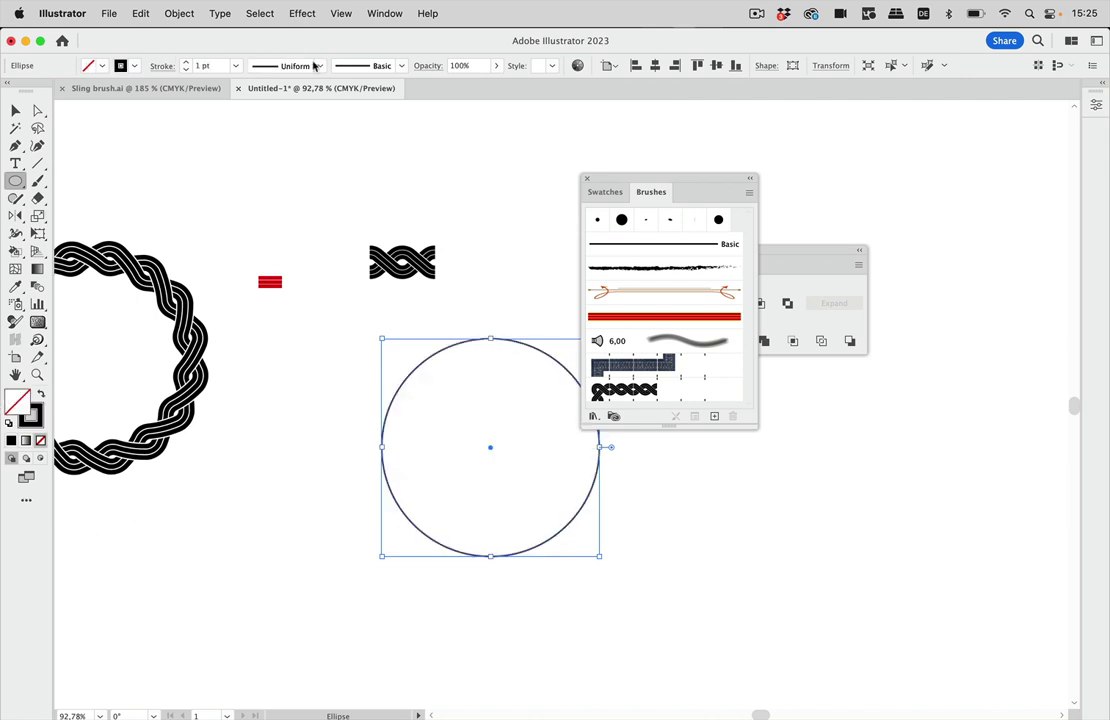
Apply the new black braid pattern brush to the circle's outline and move the brush collection clear of the ring
left_click(624, 390)
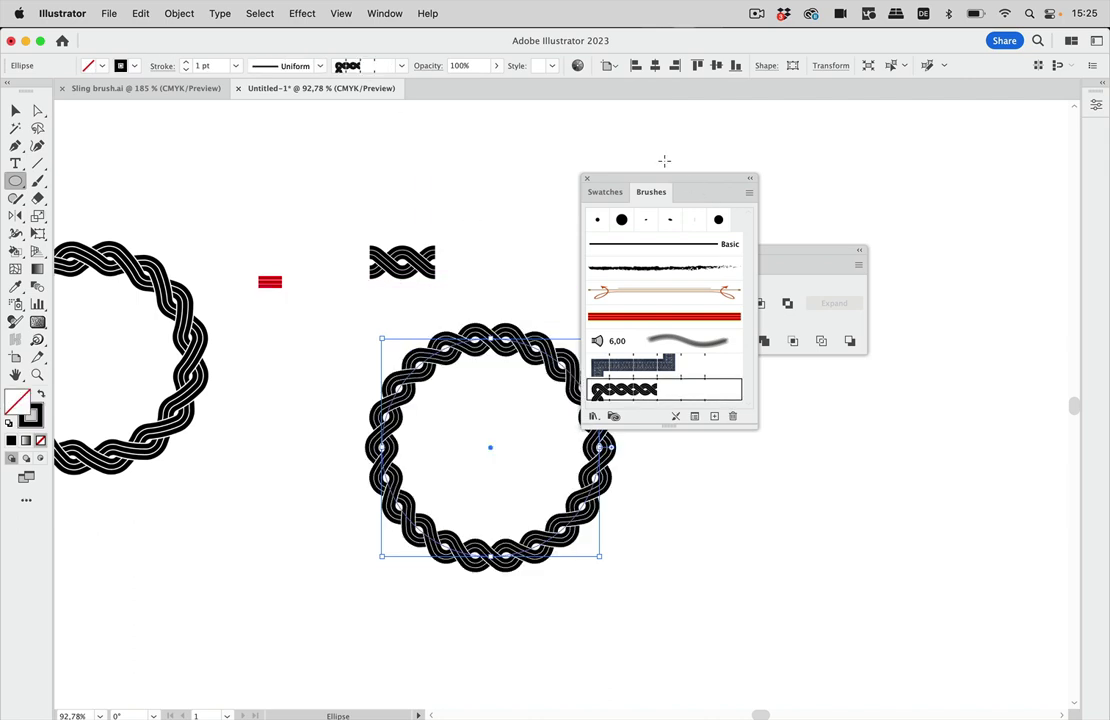
left_click_drag(661, 177, 763, 137)
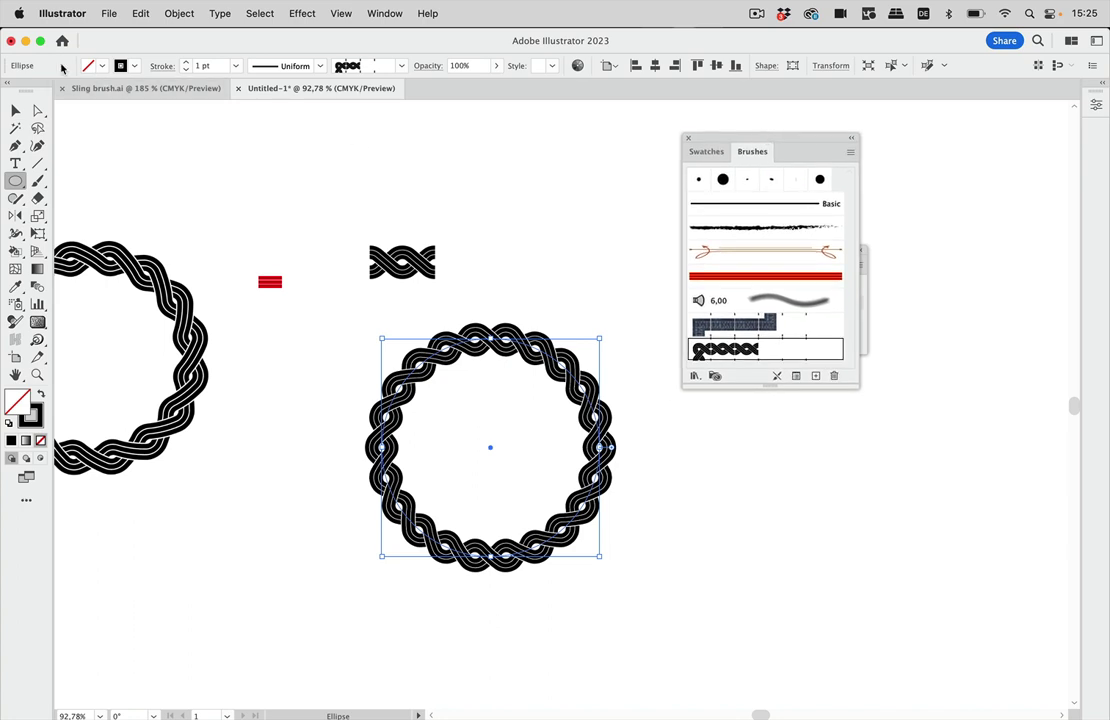
Recolor the braided ring's stroke, trying dark purple before choosing light blue, and deselect the ring
left_click(136, 66)
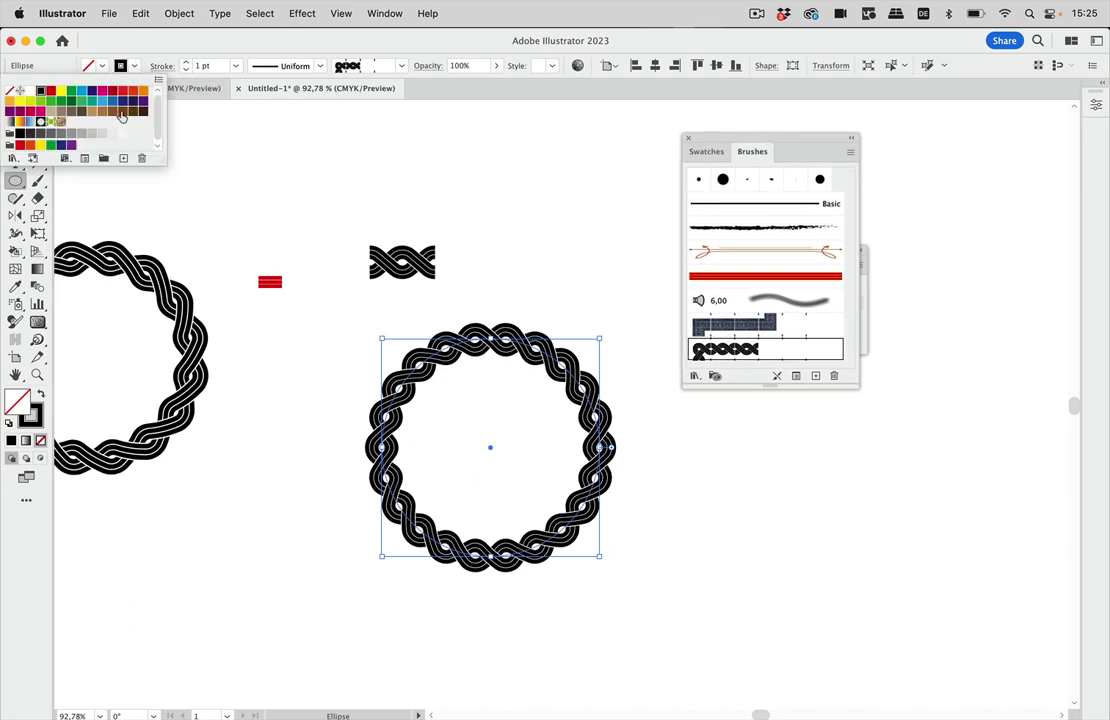
left_click(126, 91)
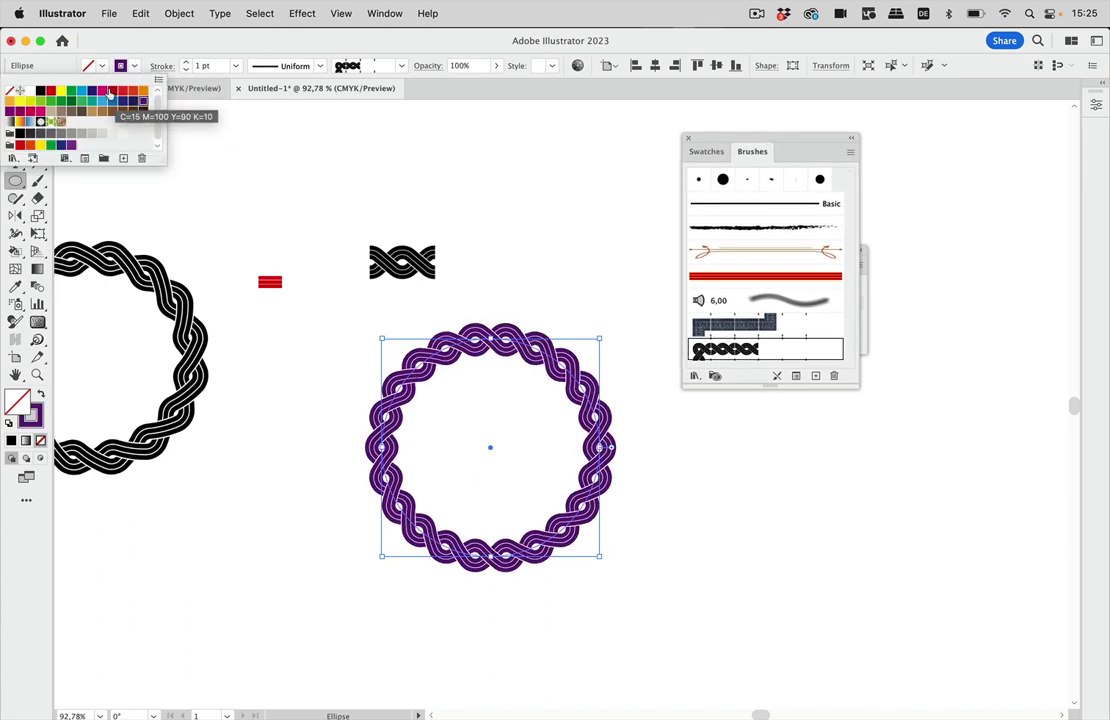
left_click(82, 92)
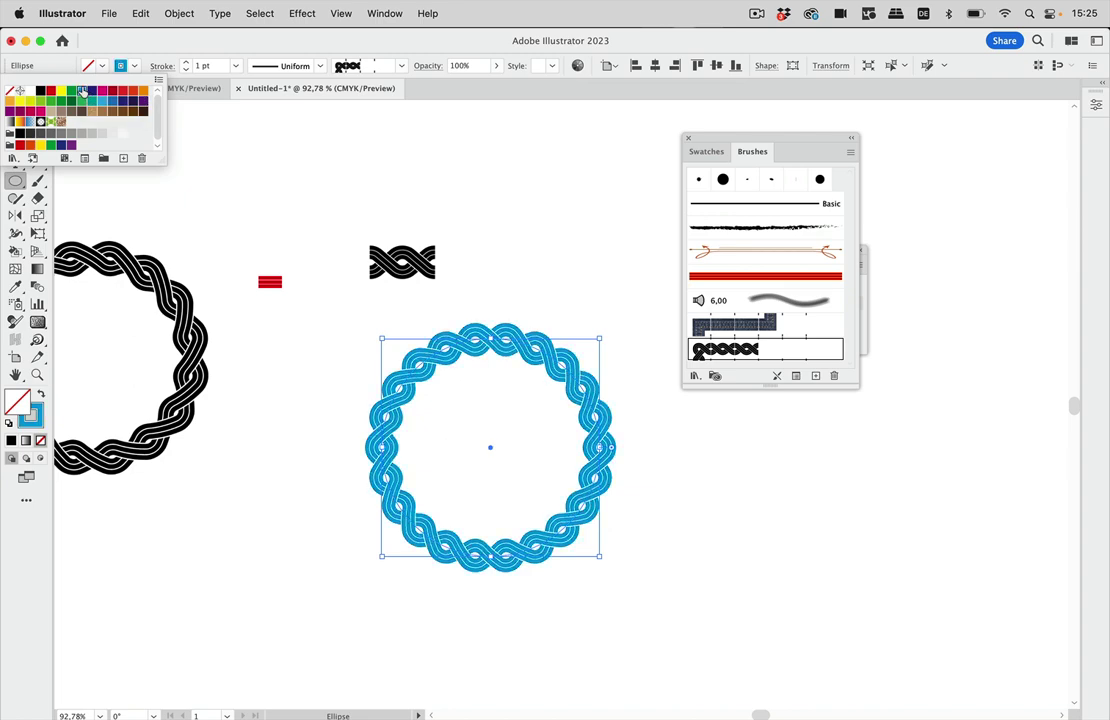
left_click(183, 41)
key("v")
left_click(505, 142)
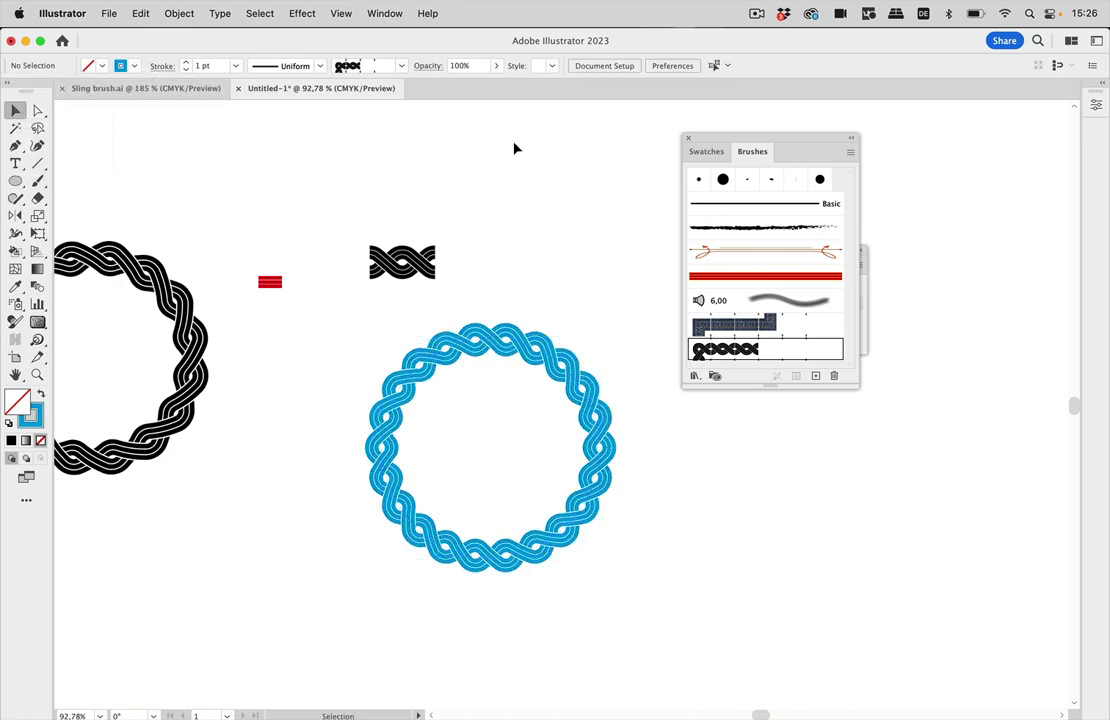
Paint a freehand wavy diagonal stroke with the Paintbrush tool and the blue-tinted braid brush in the empty area beside the ring
scroll(534, 324, "up", 5)
scroll(534, 318, "down", 4)
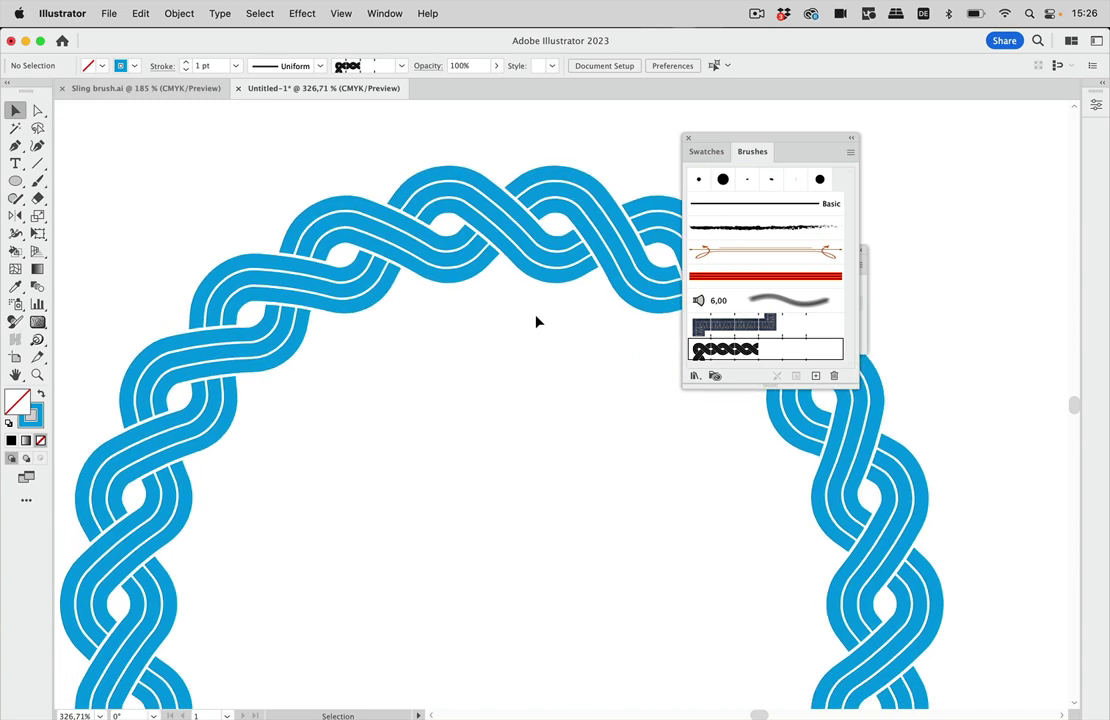
scroll(528, 327, "down", 3)
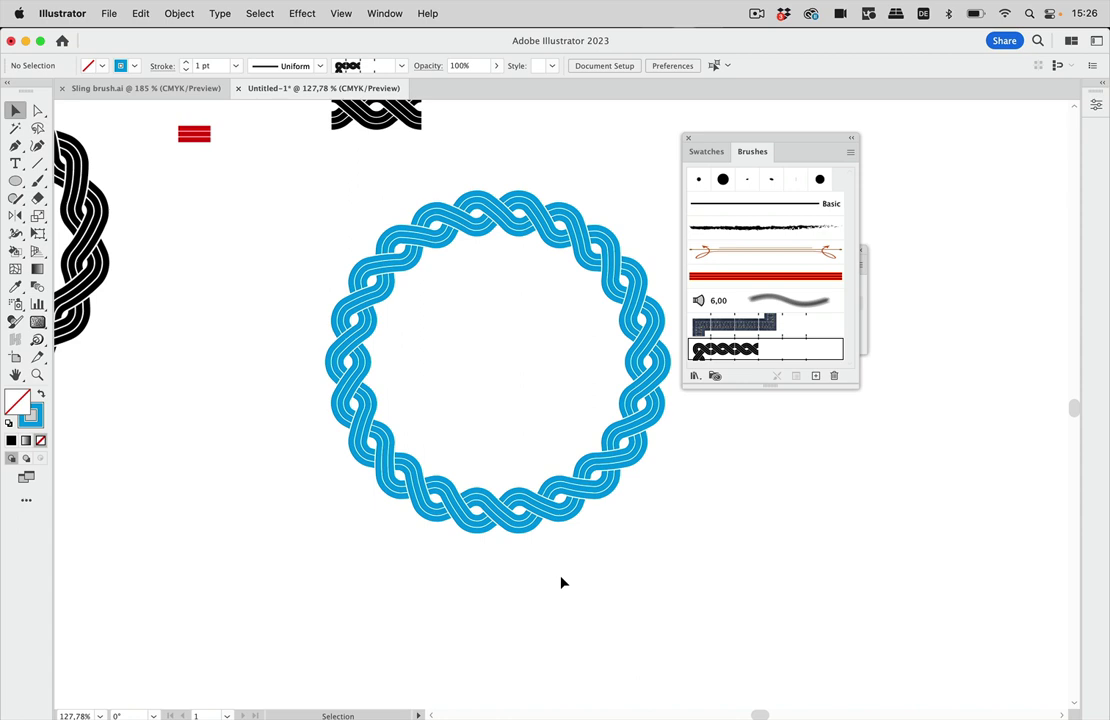
scroll(561, 583, "right", 6)
scroll(561, 583, "up", 4)
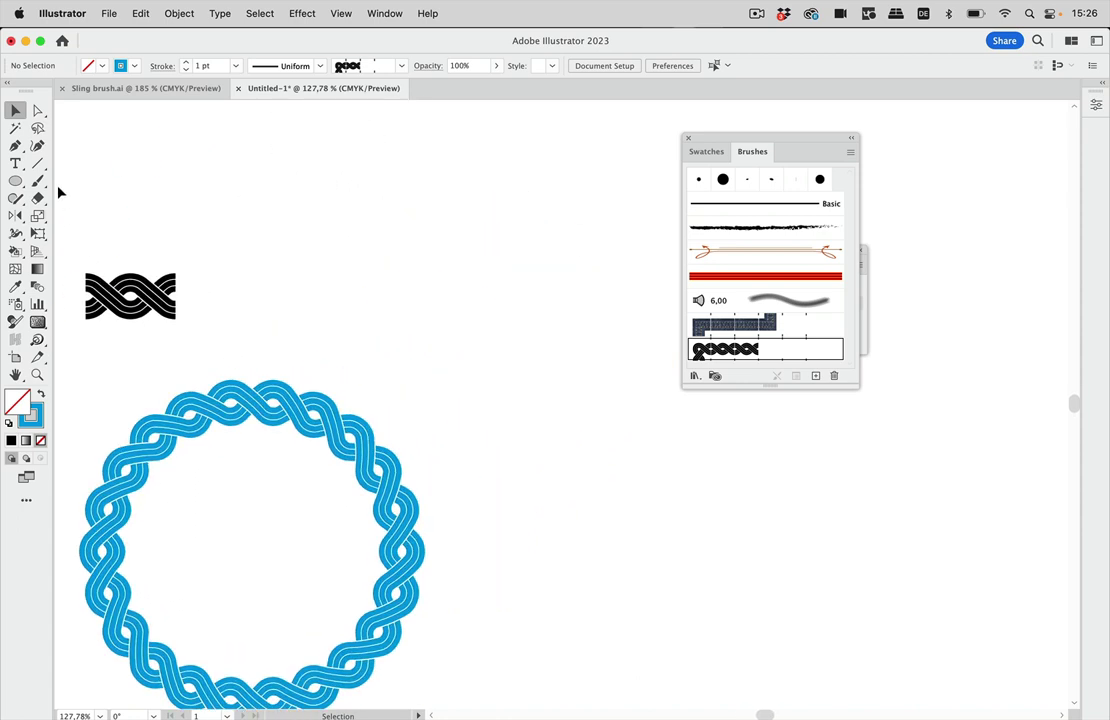
left_click(37, 180)
mouse_move(210, 157)
left_mouse_down()
mouse_move(310, 143)
mouse_move(558, 556)
mouse_move(598, 596)
left_mouse_up()
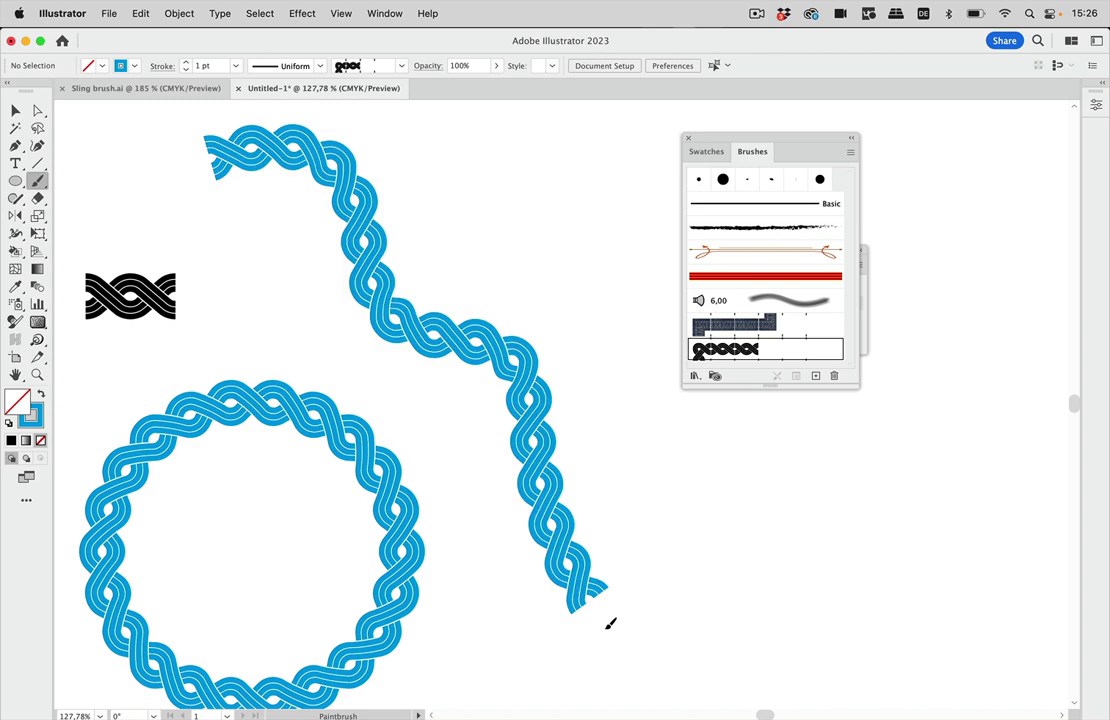